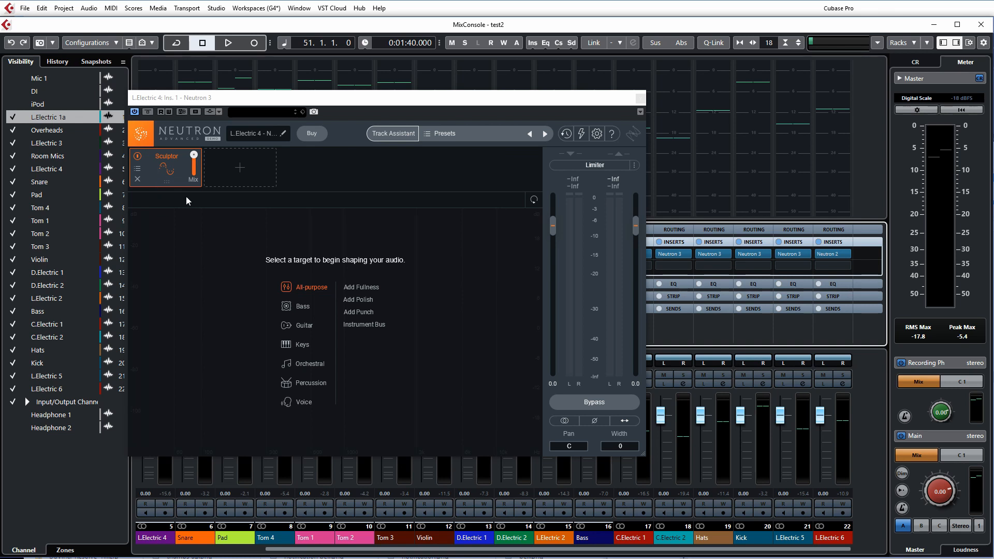
Step: Switch the Sculptor module off and back on, leaving its Mix at the maximum
mouse_move(194, 155)
left_mouse_down()
mouse_move(193, 168)
mouse_move(194, 154)
left_mouse_up()
left_click(137, 156)
left_click(137, 157)
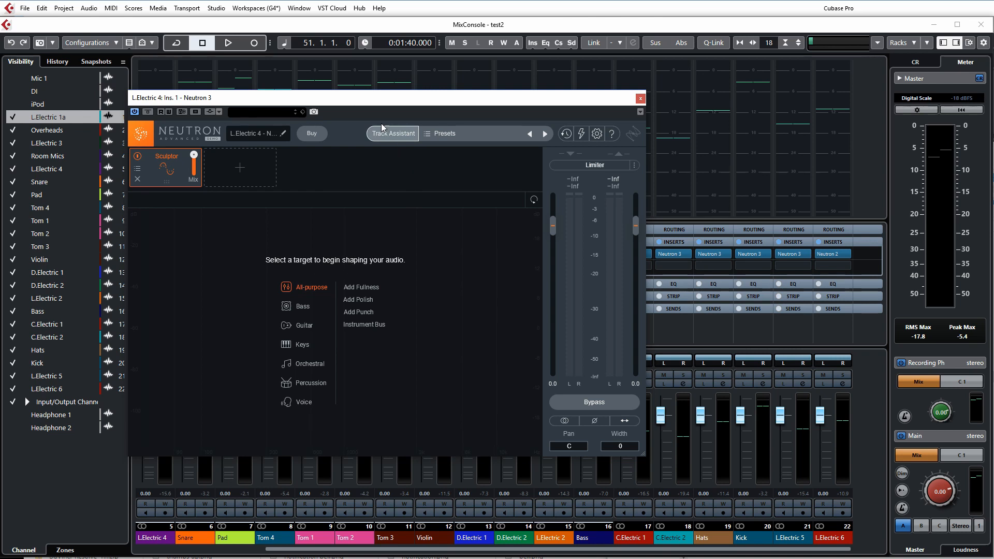
Step: Move the Neutron 3 window aside and look through the Sculptor targets for All-purpose, Bass, Guitar, Keys, Orchestral, Percussion and Voice
left_click_drag(371, 101, 523, 110)
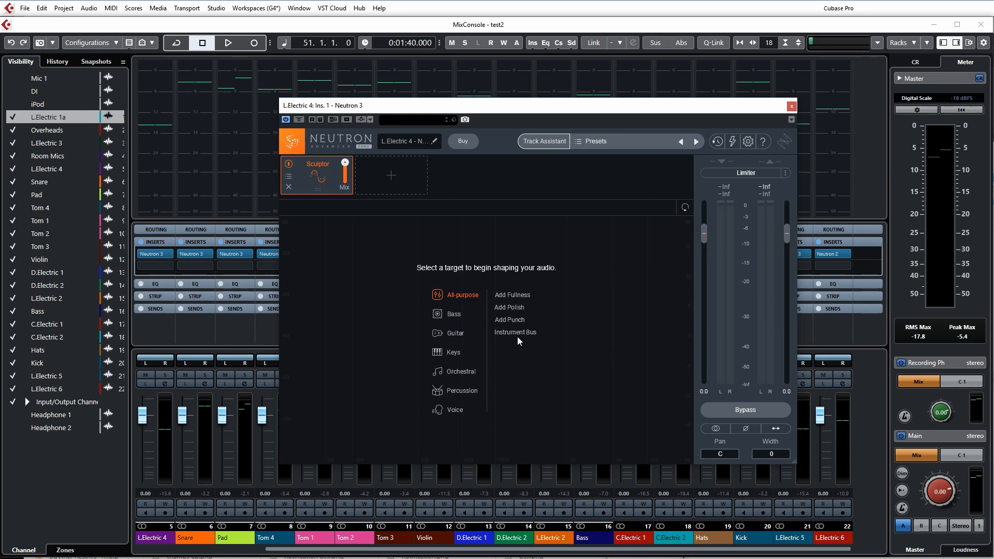
left_click(455, 316)
left_click(449, 297)
left_click(454, 314)
left_click(453, 334)
left_click(454, 352)
left_click(457, 371)
left_click(458, 390)
left_click(464, 411)
Step: Choose Distorted Electric from the Guitar targets for Sculptor
left_click(455, 334)
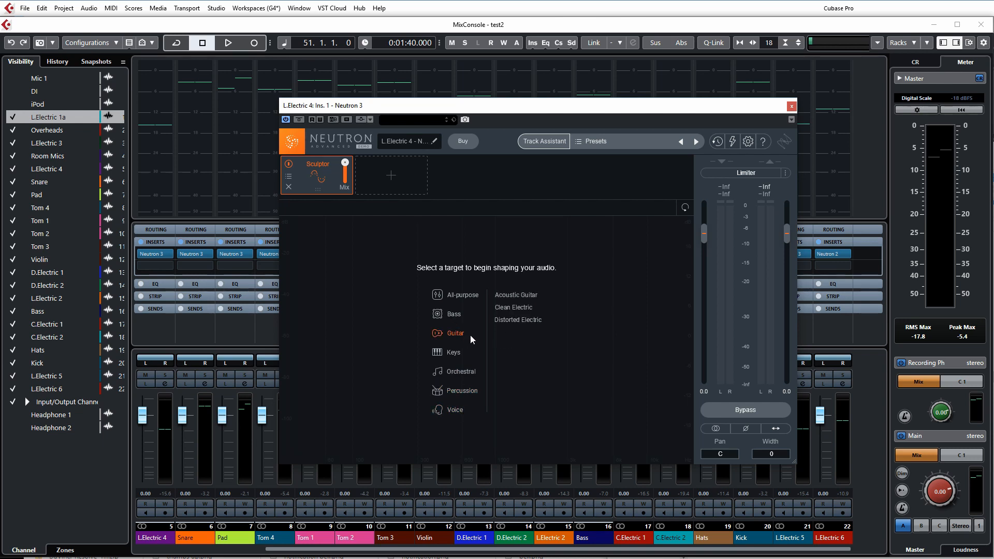
left_click(507, 321)
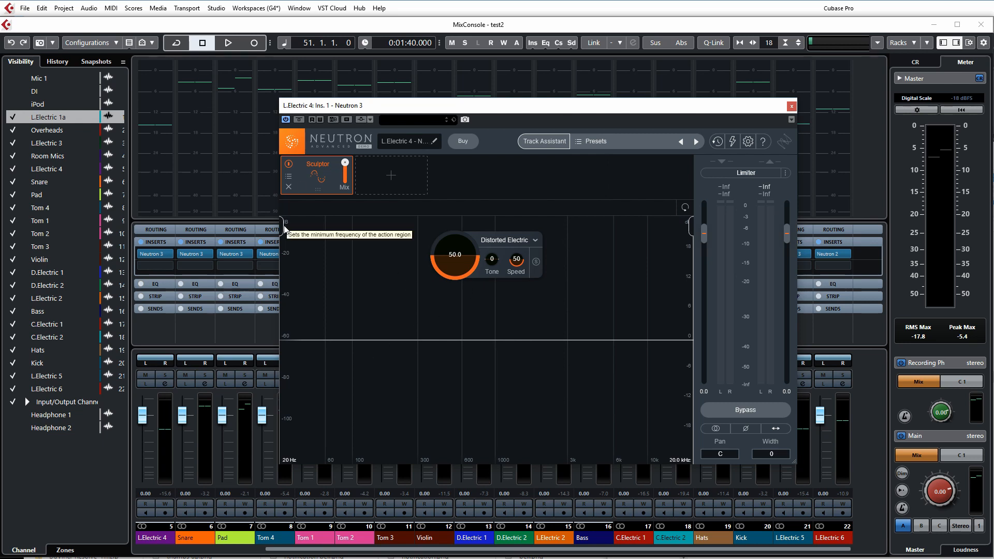
Step: Try different Sculptor action regions, ending with a range of about 139 Hz to 2.3 kHz
mouse_move(284, 228)
left_mouse_down()
mouse_move(424, 232)
mouse_move(382, 239)
left_mouse_up()
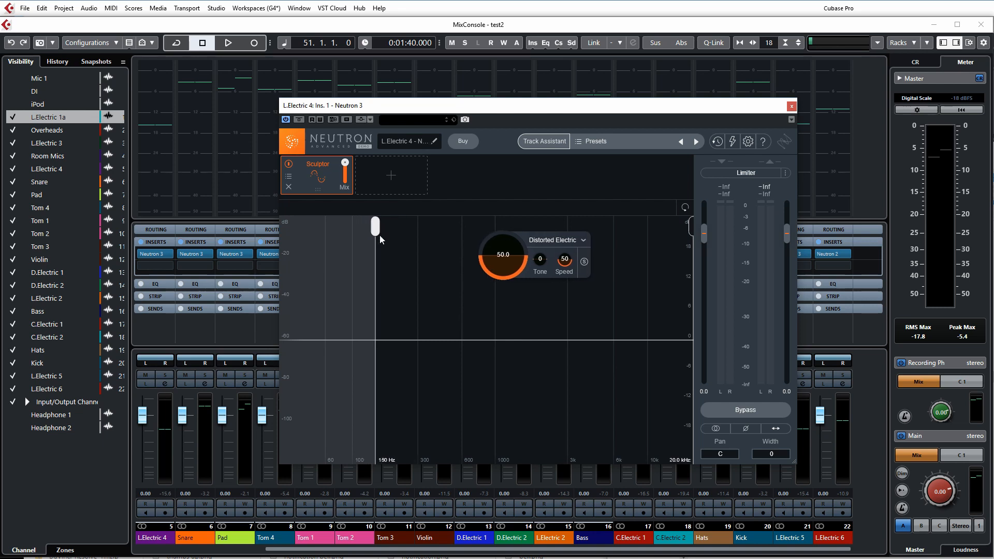
left_click_drag(691, 228, 567, 226)
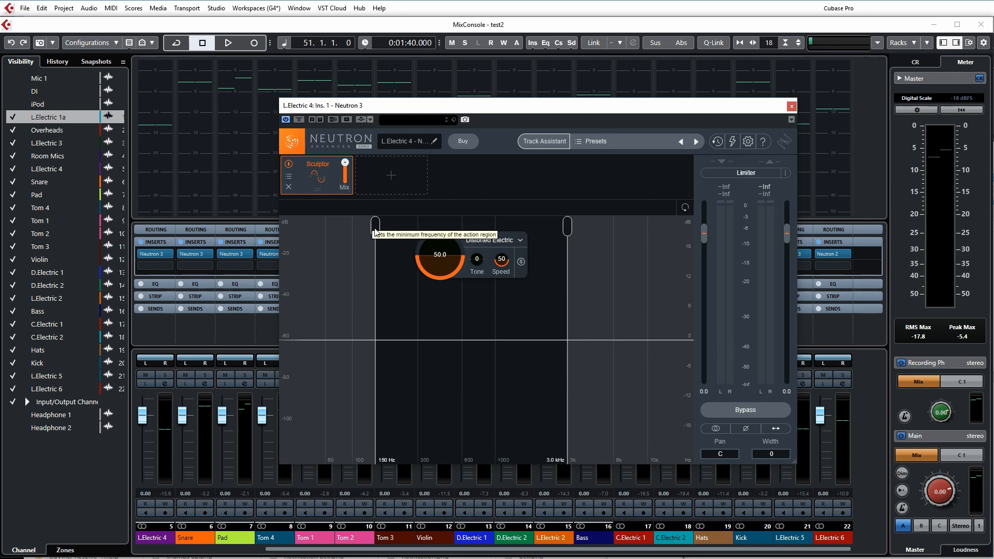
left_click_drag(375, 232, 288, 233)
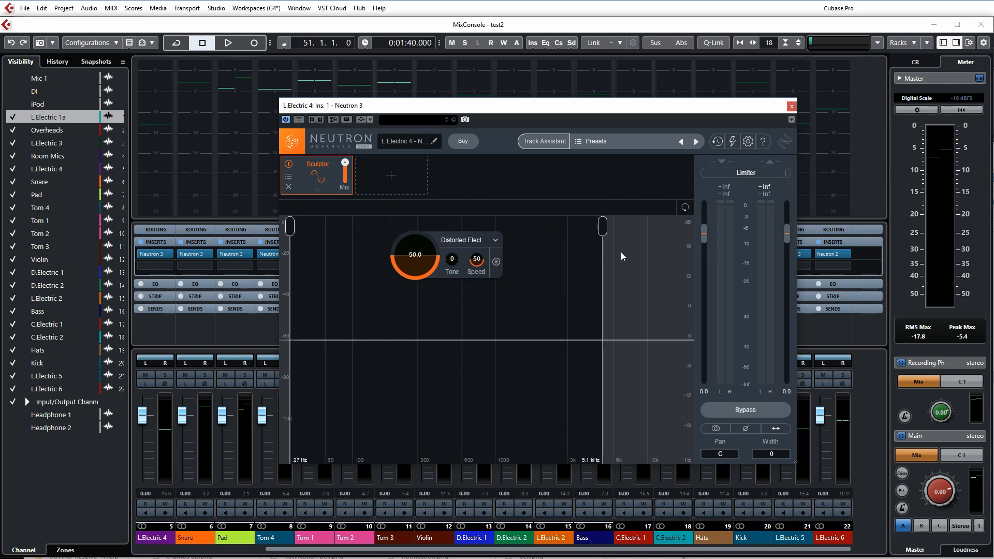
left_click_drag(601, 231, 550, 227)
left_click_drag(290, 228, 371, 228)
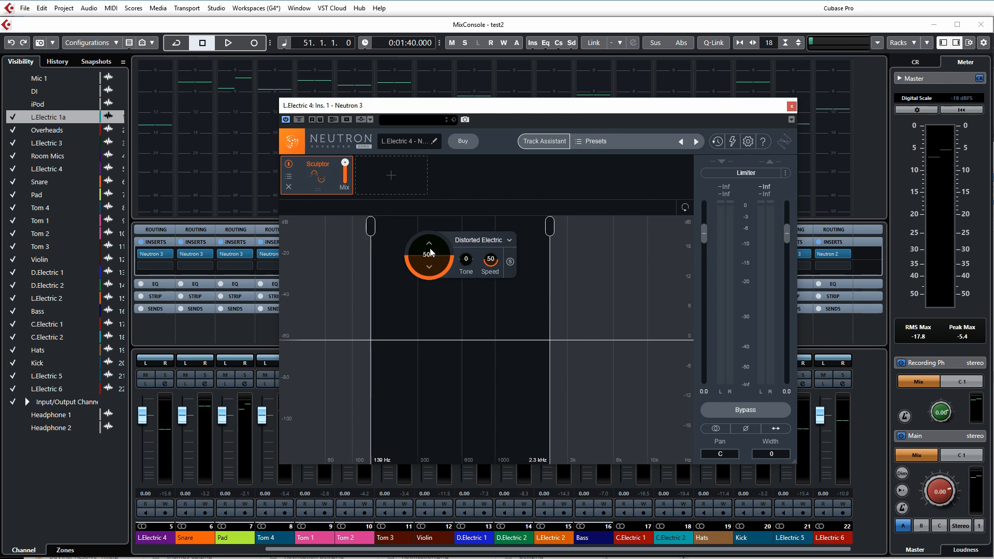
Step: Set Sculptor's intensity to 52.4 and widen the action region to the full 20 Hz to 20 kHz range
mouse_move(429, 255)
left_mouse_down()
mouse_move(444, 188)
mouse_move(419, 281)
mouse_move(423, 316)
mouse_move(430, 264)
left_mouse_up()
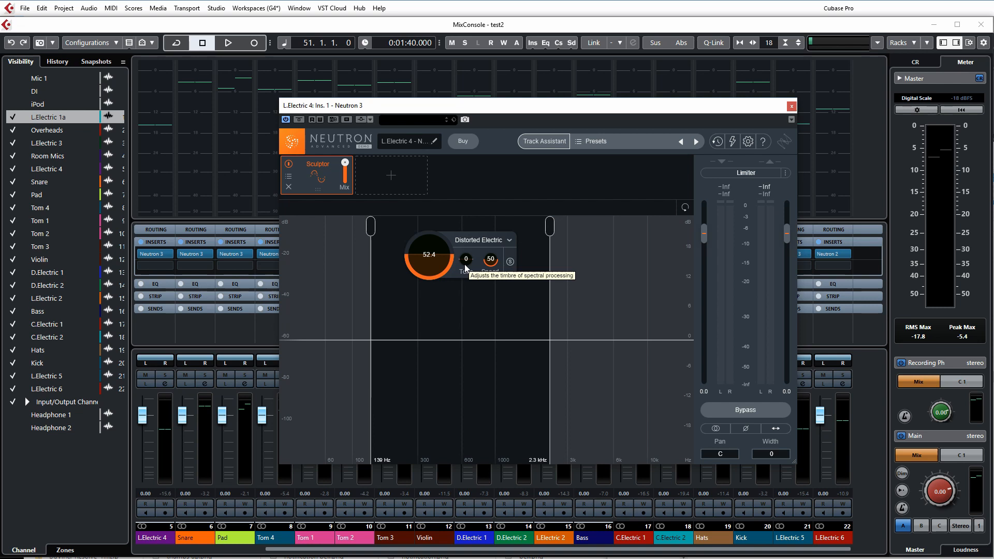
left_click_drag(466, 260, 467, 259)
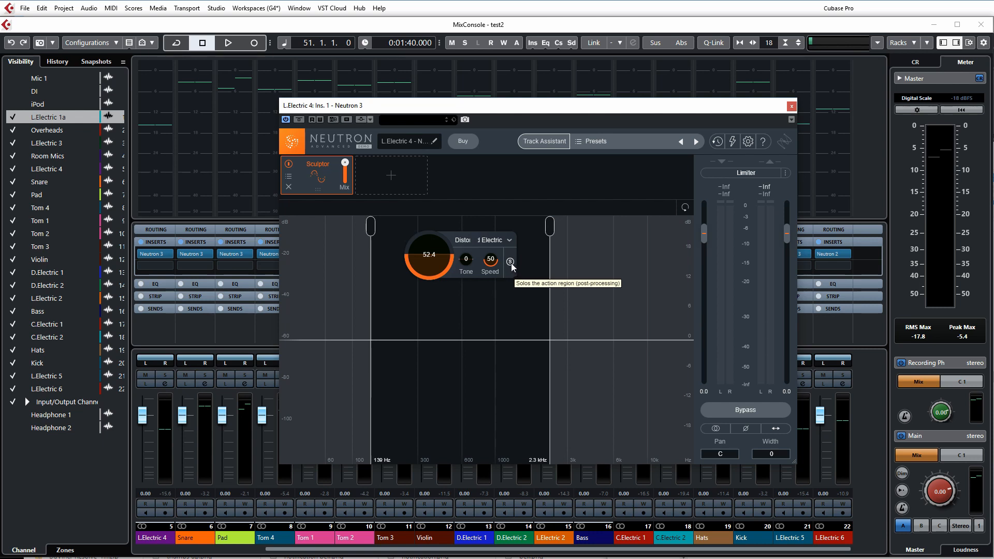
left_click_drag(371, 228, 280, 231)
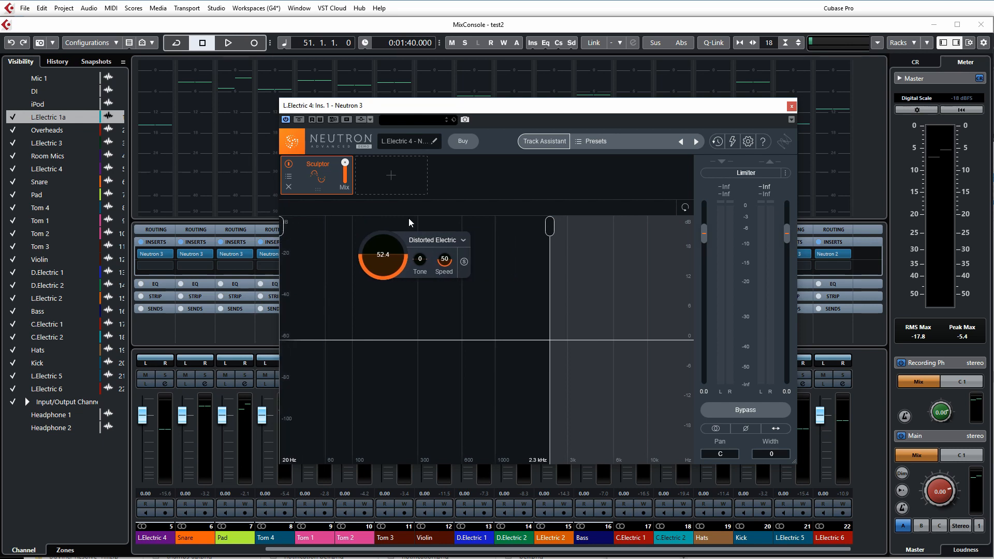
left_click_drag(550, 227, 714, 235)
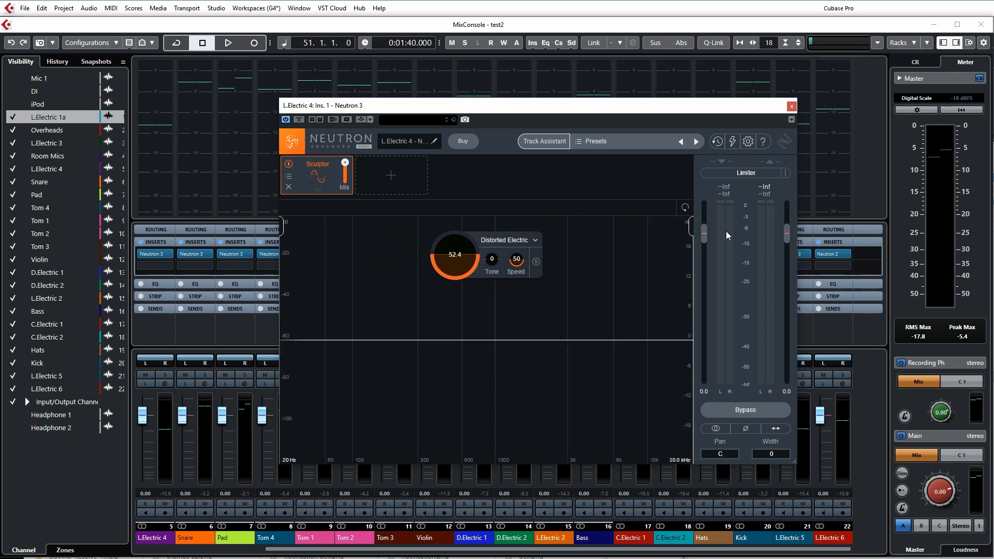
Step: Look through the list of Sculptor presets and close it without loading one
left_click(289, 177)
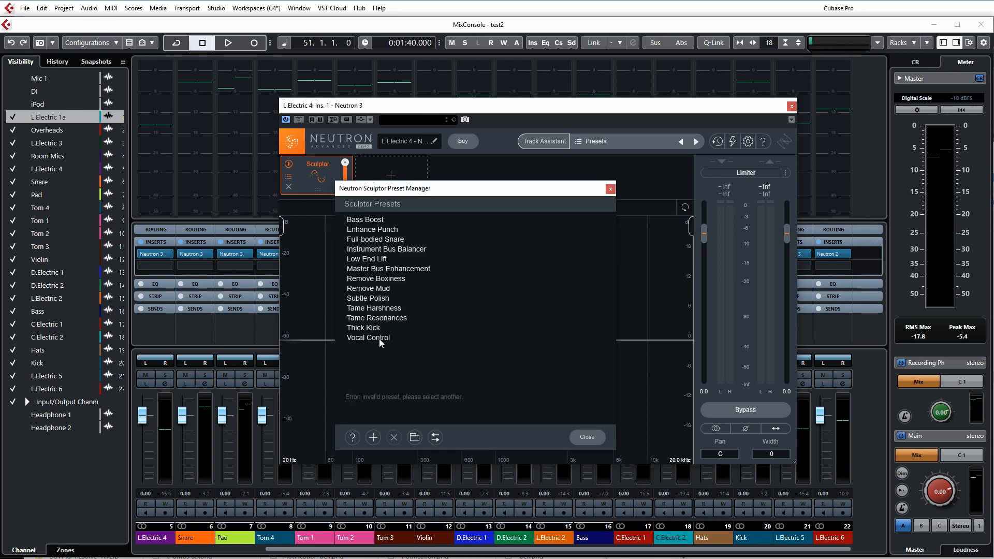
left_click(588, 439)
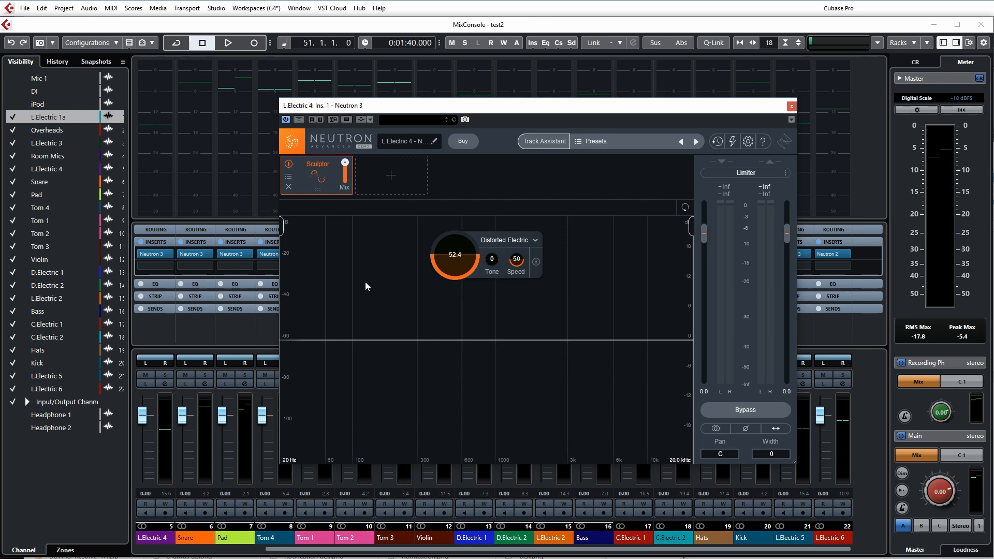
Step: Set Sculptor's intensity back to 50.0
left_click_drag(457, 258, 457, 260)
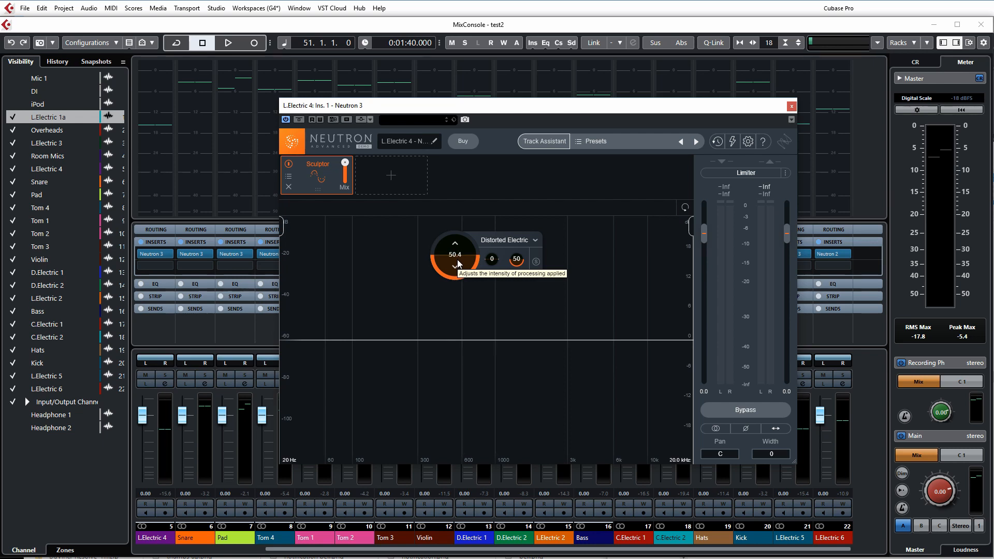
left_click_drag(457, 261, 458, 261)
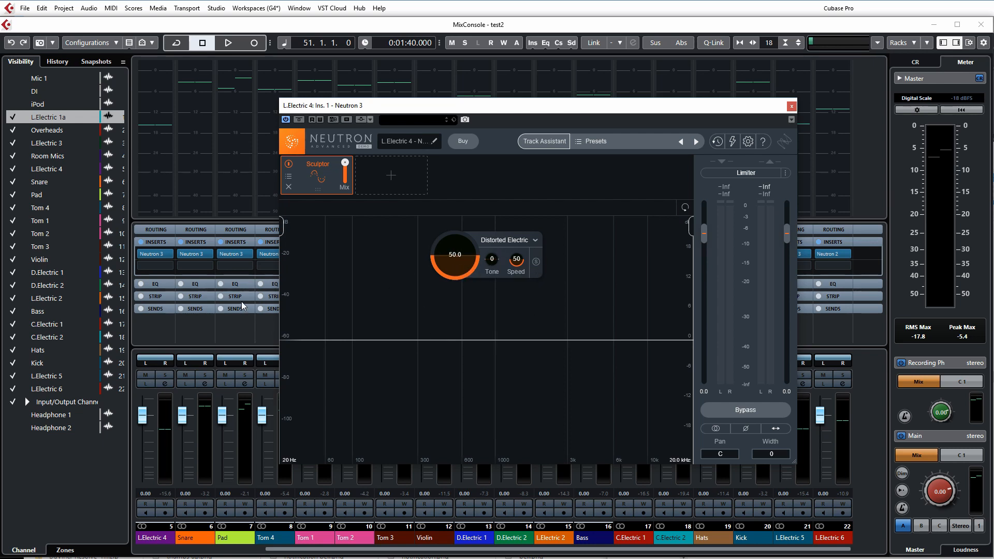
Step: Solo the L.Electric 4 channel and play it back with Sculptor bypassed, moving the plug-in window clear of the channel
left_click(159, 379)
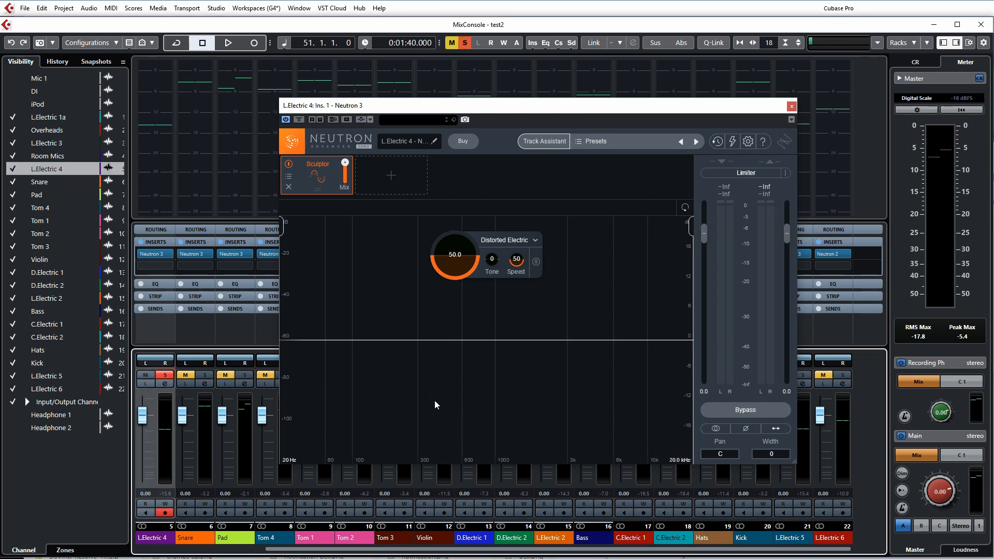
key("space")
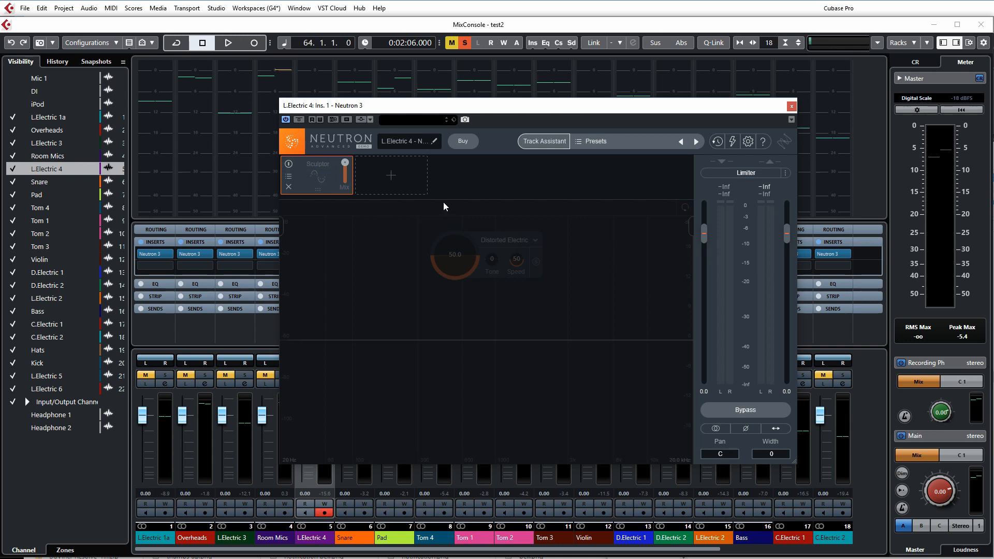
left_click_drag(425, 110, 484, 105)
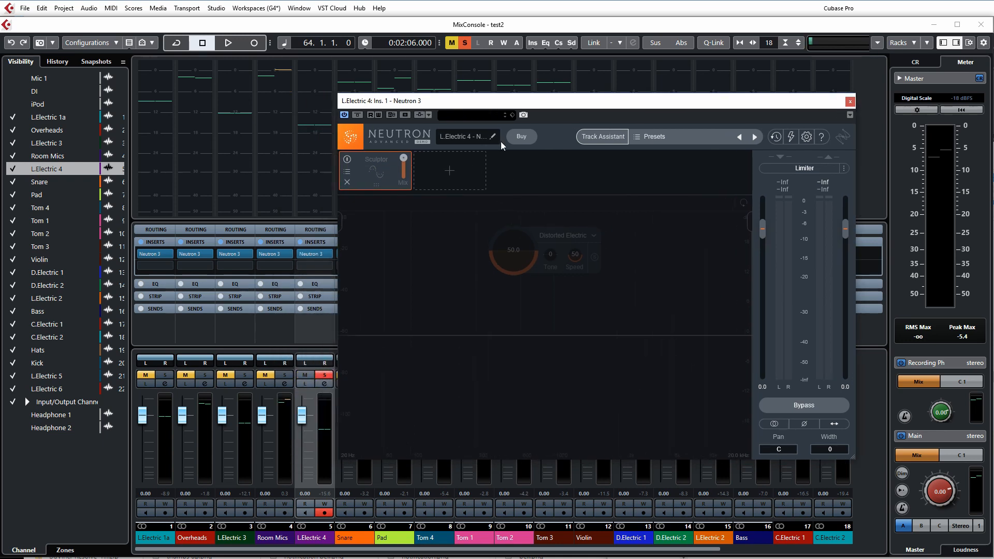
key("space")
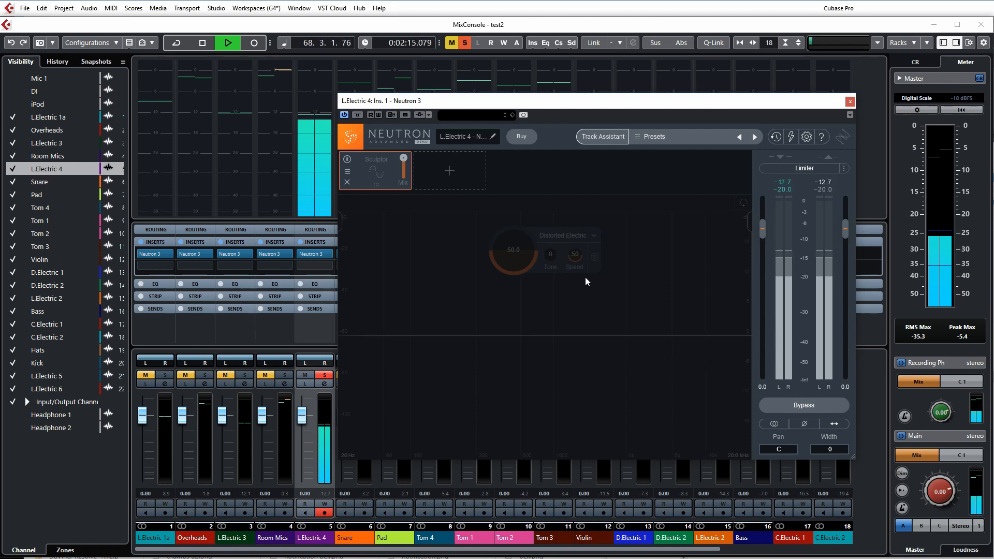
key("space")
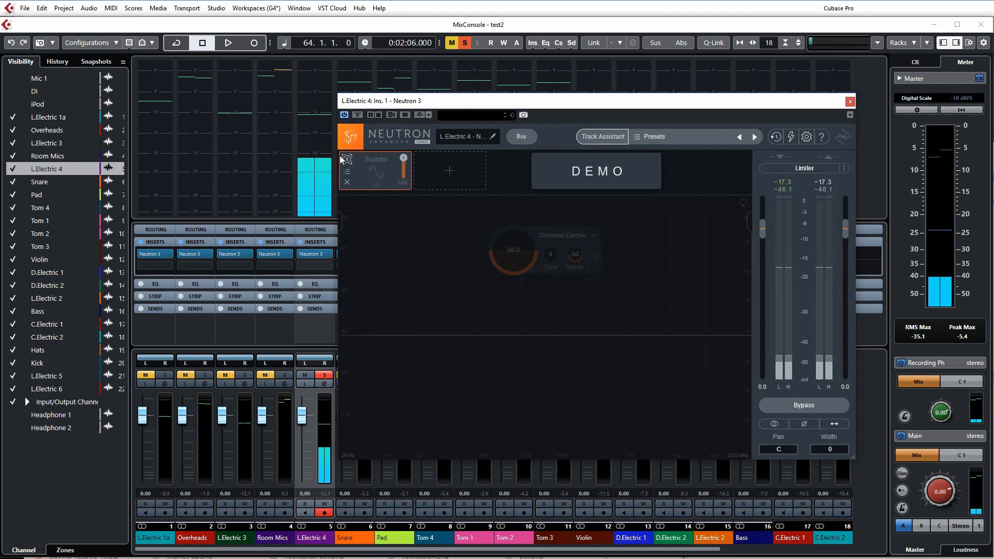
Step: Re-enable Sculptor and play the soloed L.Electric 4 track through it
key("space")
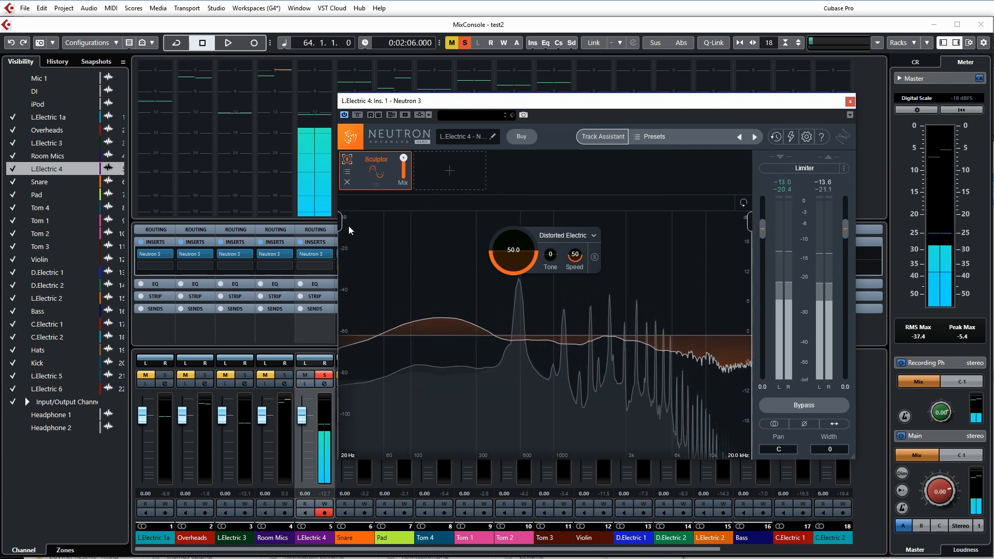
key("space")
key("space")
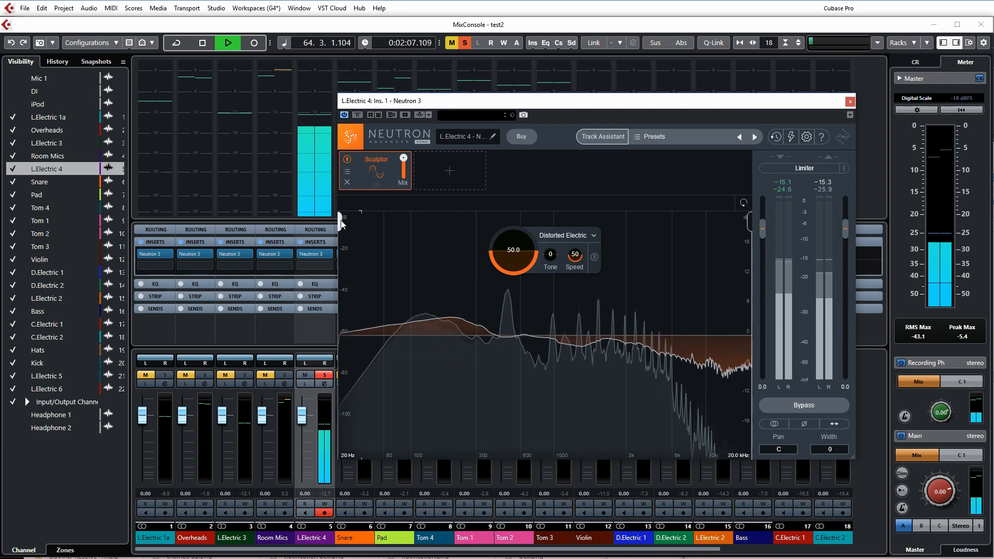
Step: Narrow Sculptor's action region to about 53 Hz to 13.8 kHz during playback and stop the playback
mouse_move(341, 223)
left_mouse_down()
mouse_move(491, 219)
mouse_move(378, 221)
left_mouse_up()
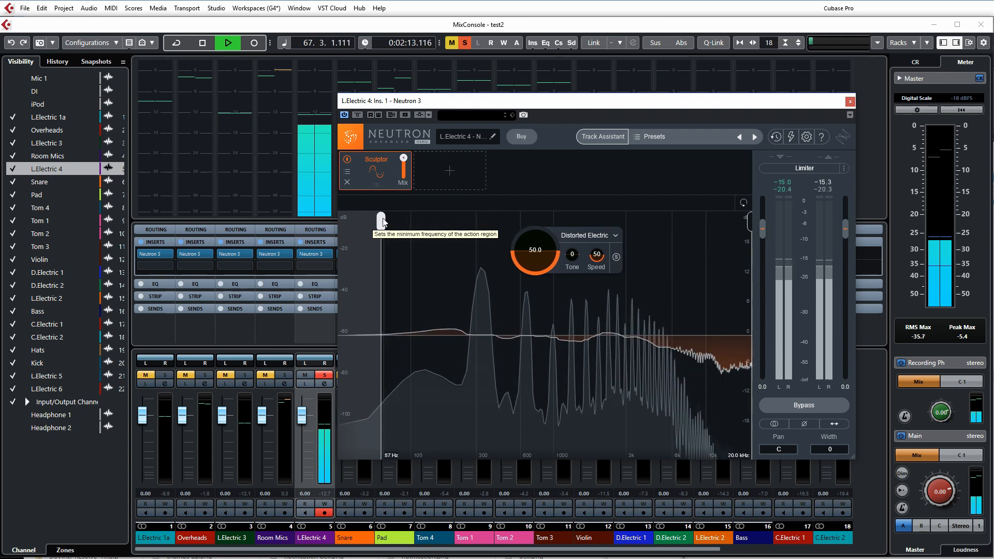
mouse_move(747, 211)
left_mouse_down()
mouse_move(738, 223)
mouse_move(716, 221)
mouse_move(732, 226)
mouse_move(638, 225)
mouse_move(724, 222)
left_mouse_up()
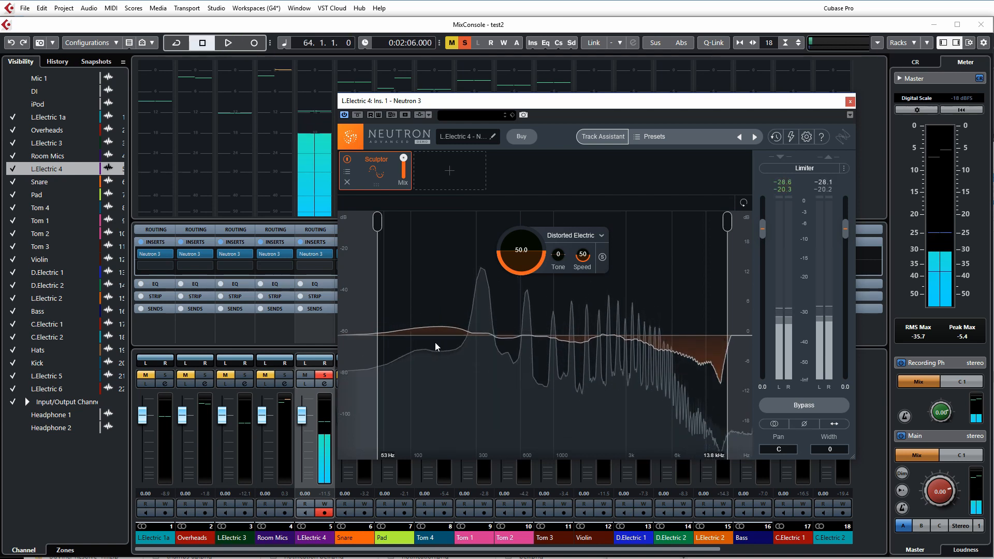
key("space")
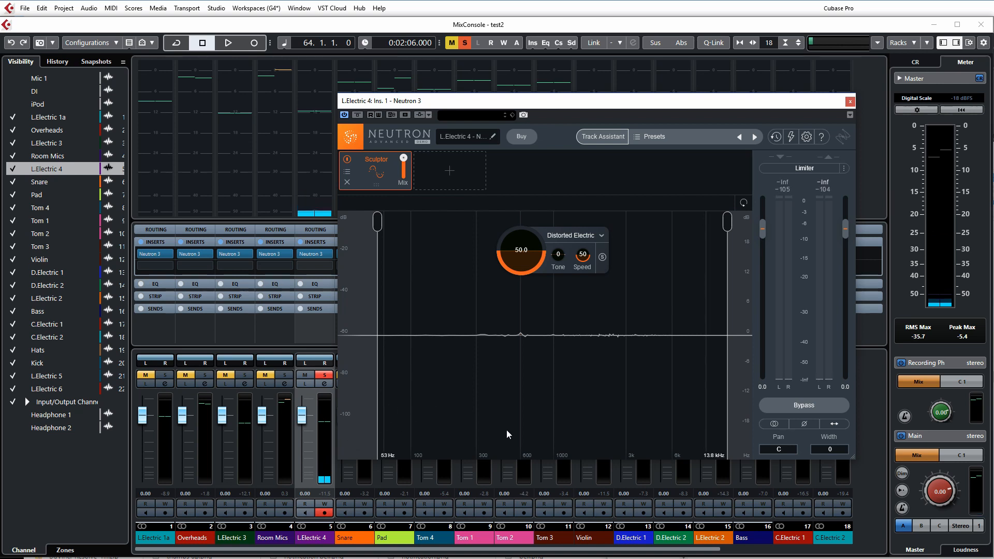
Step: Play the guitar and try Sculptor's intensity at 0.0 and at 24.8
key("space")
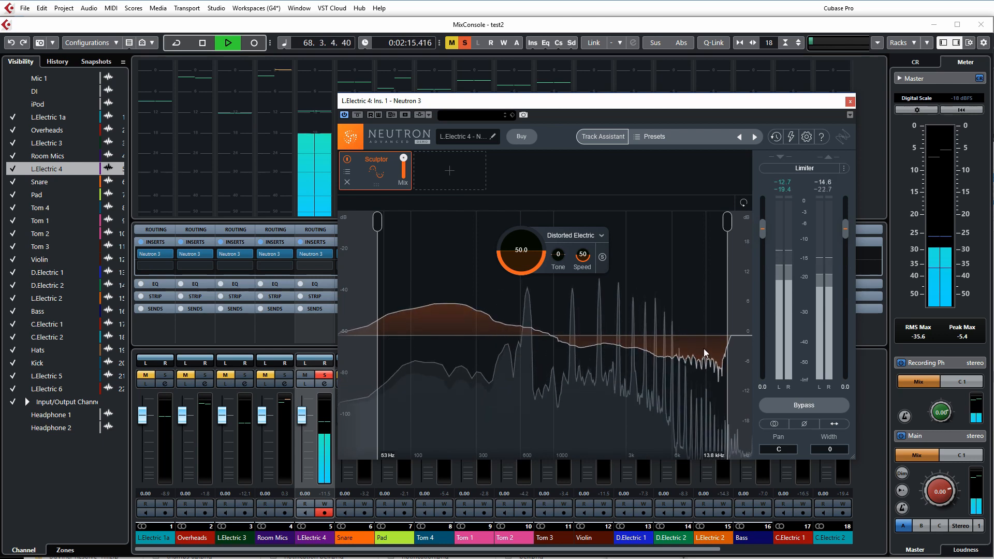
left_click_drag(521, 249, 517, 316)
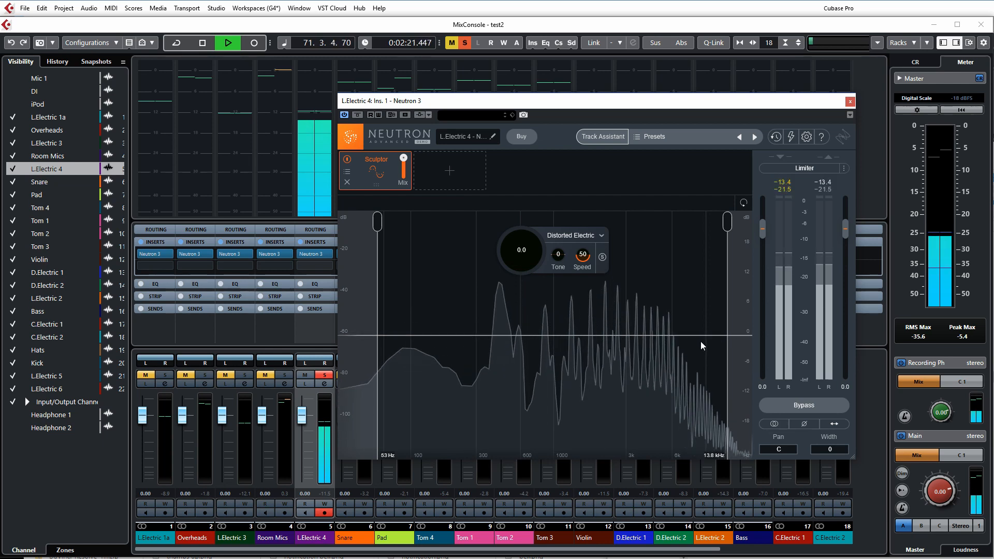
left_click_drag(512, 271, 519, 235)
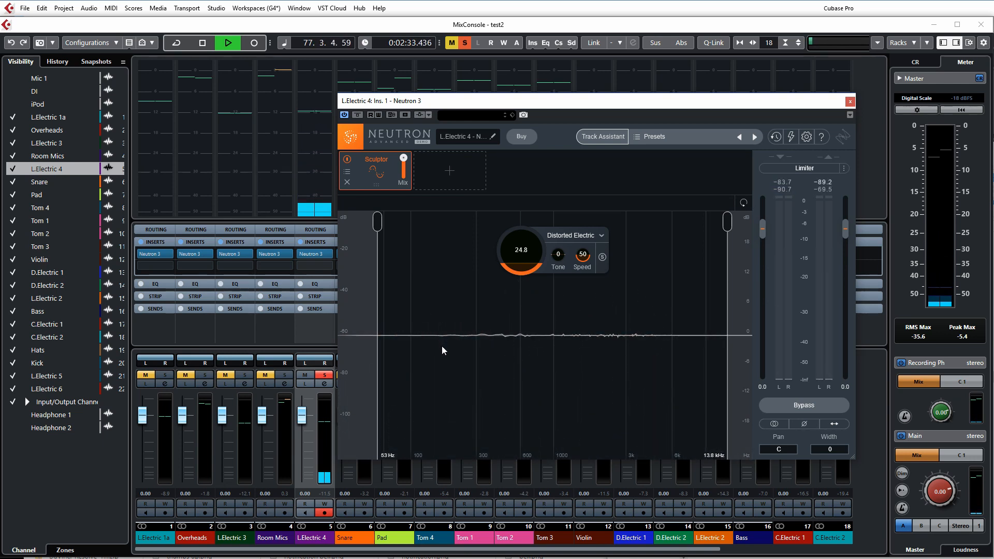
Step: Raise Sculptor's intensity to 100.0 during playback and restart the playback to hear it
key("space")
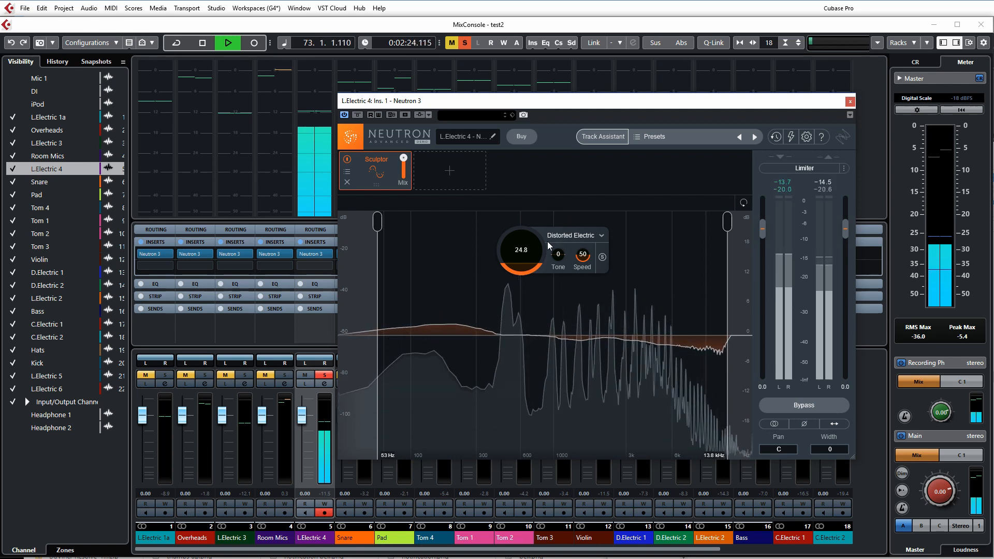
left_click_drag(526, 202, 522, 144)
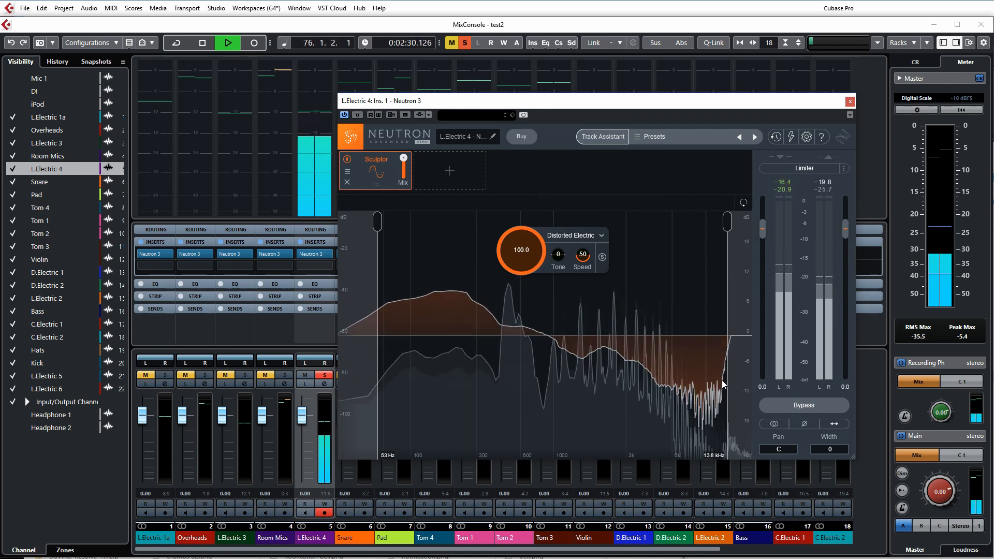
key("space")
key("space")
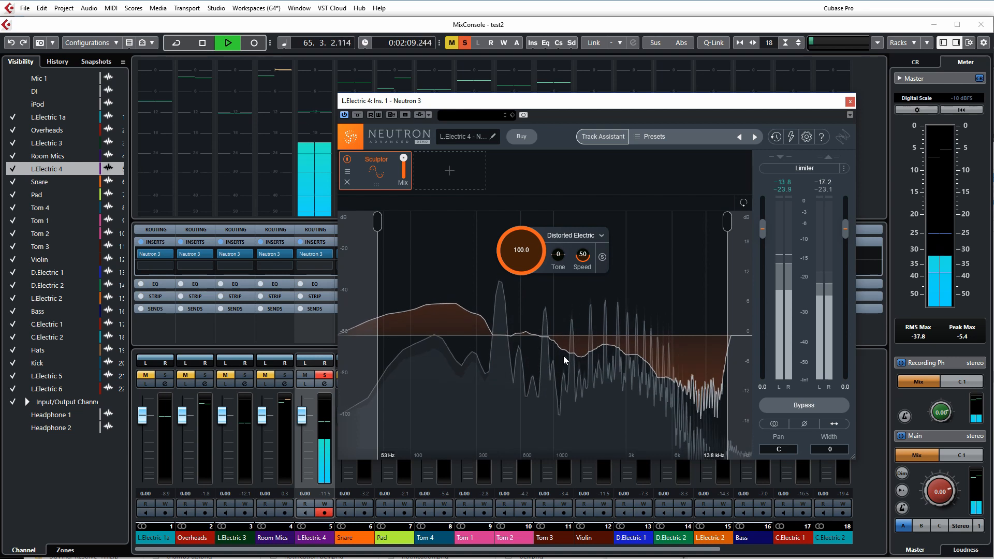
Step: Bypass and re-enable Sculptor to compare the sound, and set its Tone to -50
left_click(348, 159)
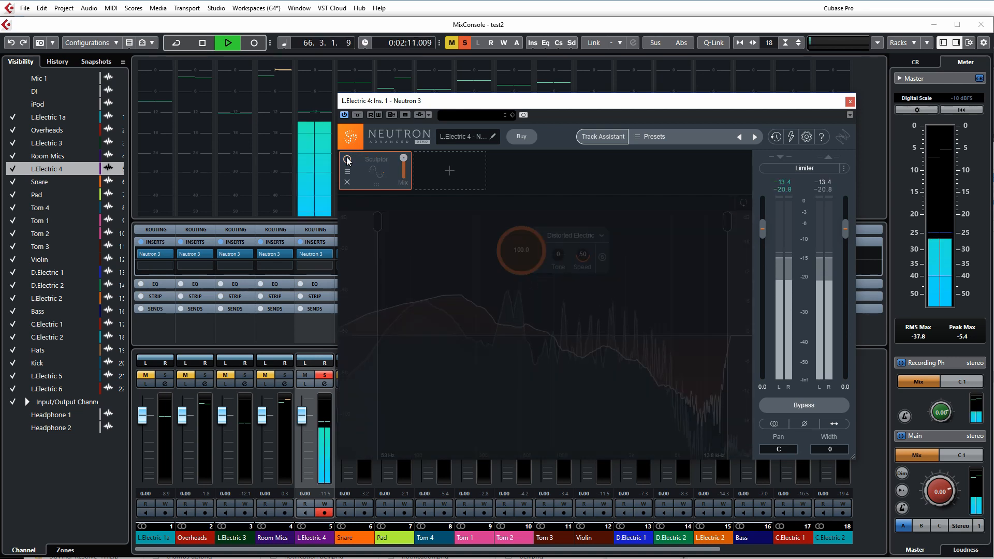
left_click(348, 159)
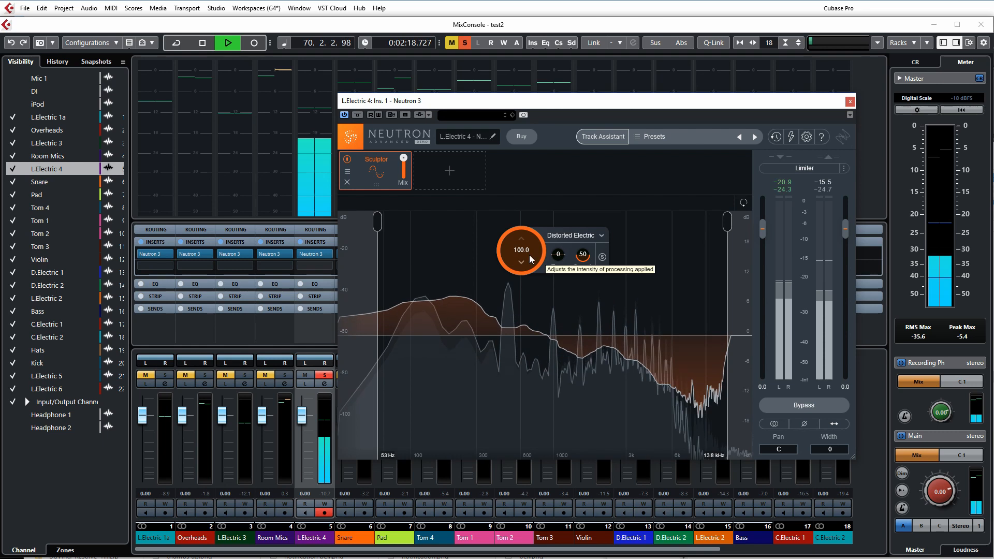
mouse_move(561, 256)
left_mouse_down()
mouse_move(552, 266)
mouse_move(549, 335)
left_mouse_up()
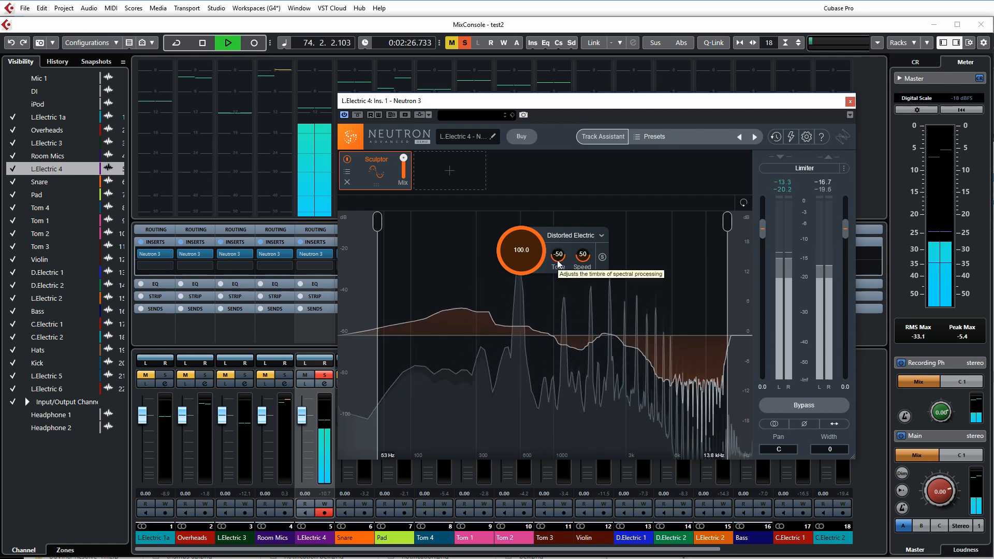
Step: Compare Sculptor's Tone at 50 and -50 over two playback passes, set it to 0, and stop the playback
left_click_drag(558, 264, 563, 215)
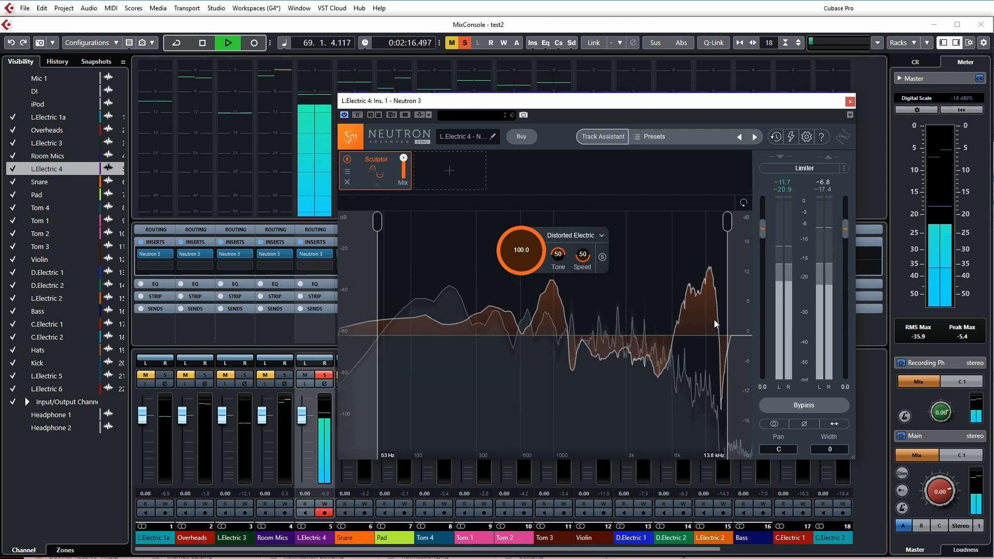
left_click_drag(558, 271, 546, 392)
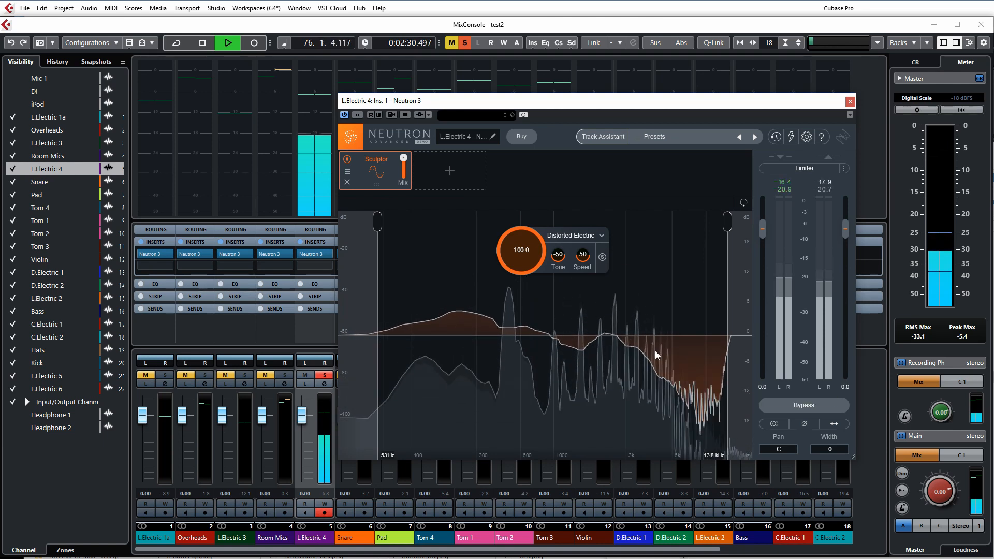
key("space")
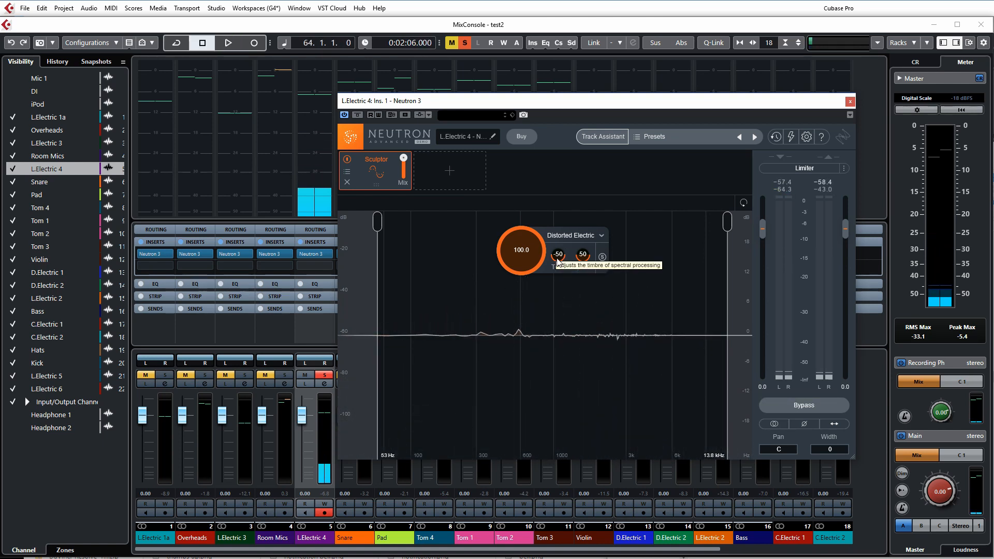
key("space")
left_click_drag(557, 224, 570, 121)
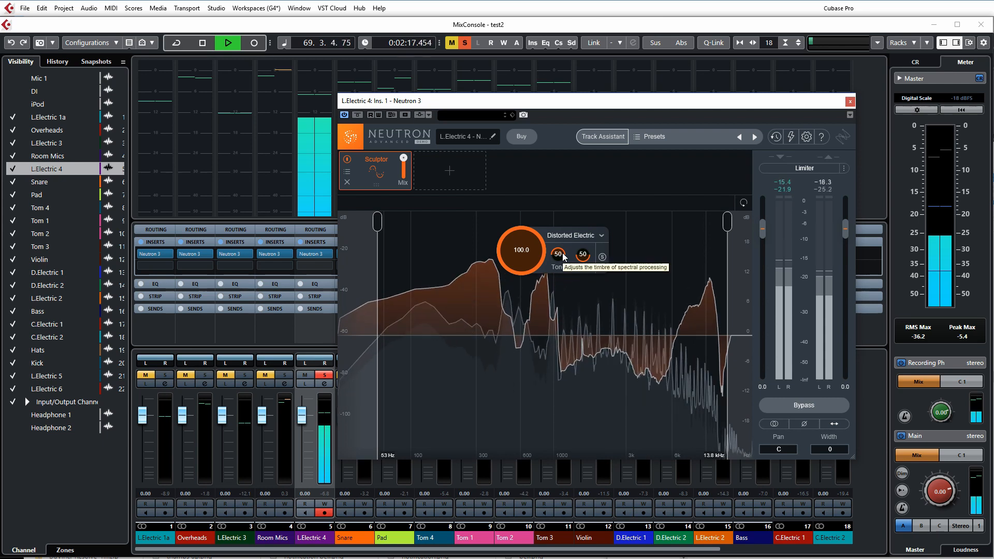
key("space")
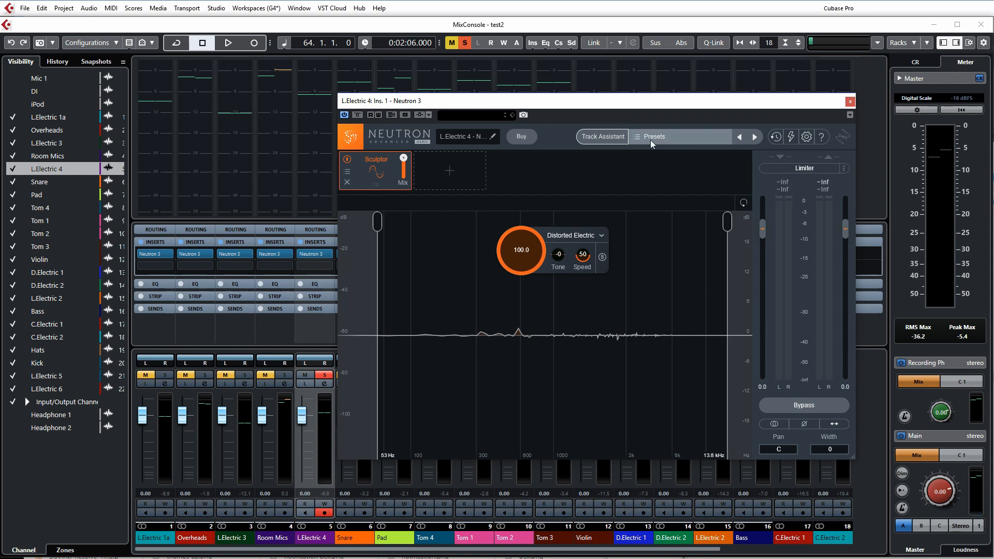
Step: Play the guitar twice to compare Sculptor's Speed at 100 and 0, and return it to 50
key("space")
left_click_drag(586, 256, 582, 176)
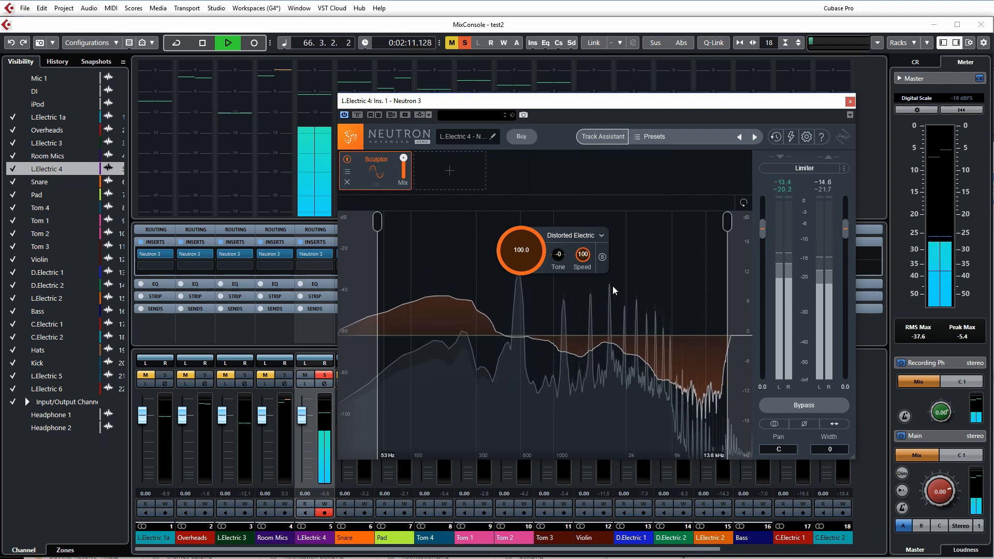
left_click_drag(583, 254, 571, 412)
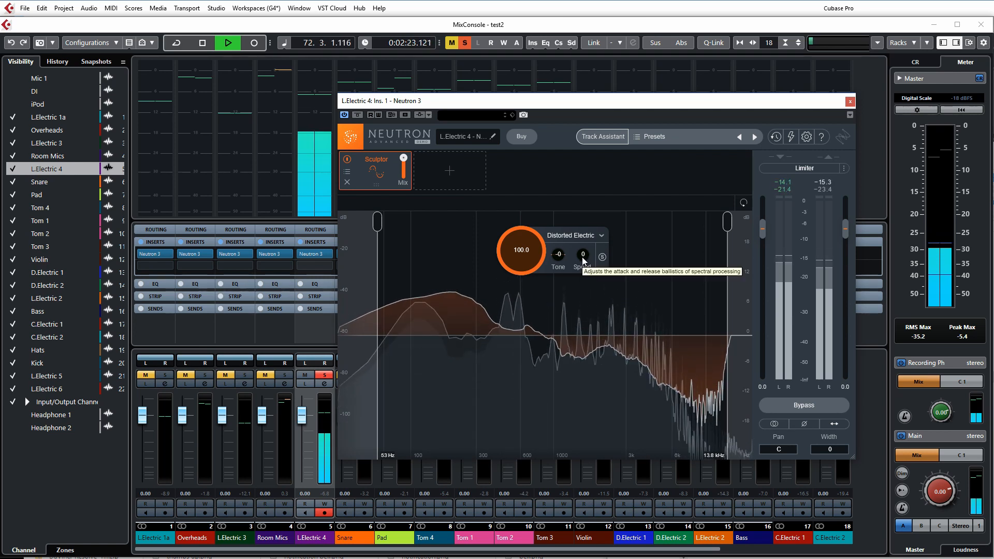
left_click_drag(582, 257, 591, 175)
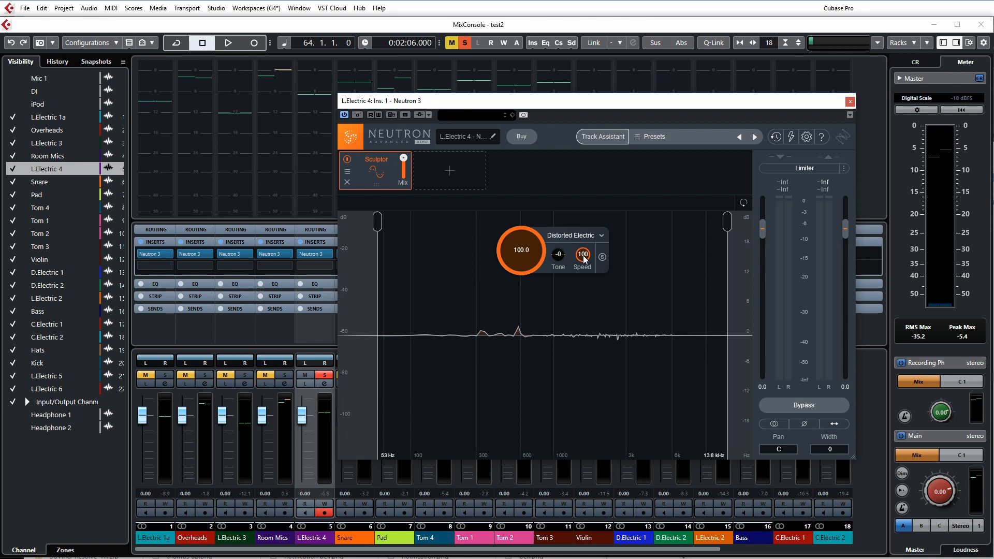
key("space")
scroll(583, 254, "down", 1)
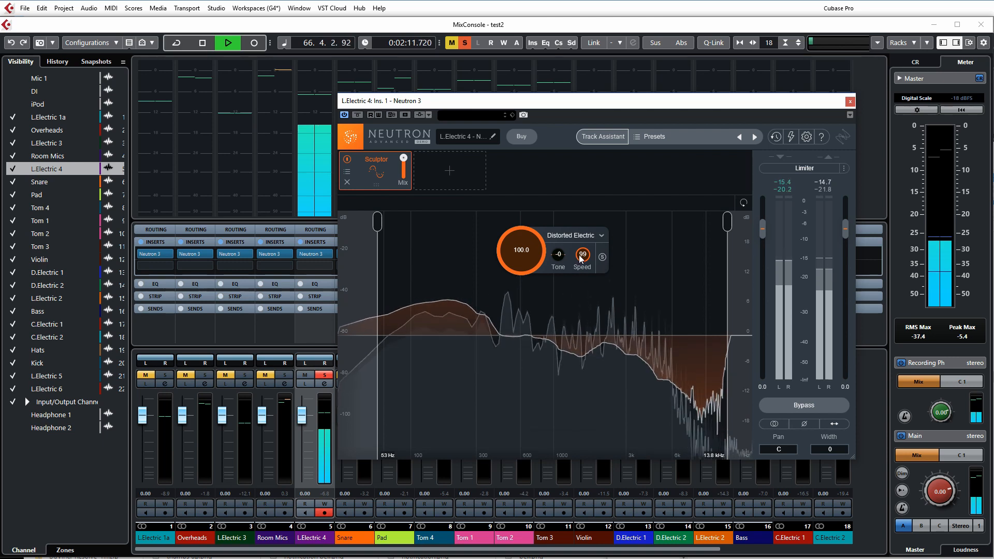
left_click_drag(578, 255, 585, 401)
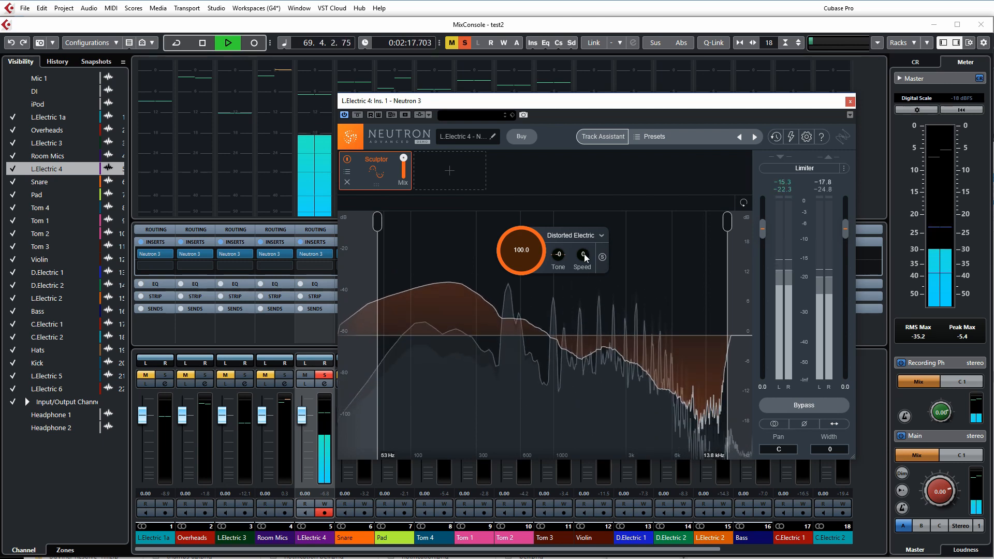
left_click_drag(584, 261, 587, 194)
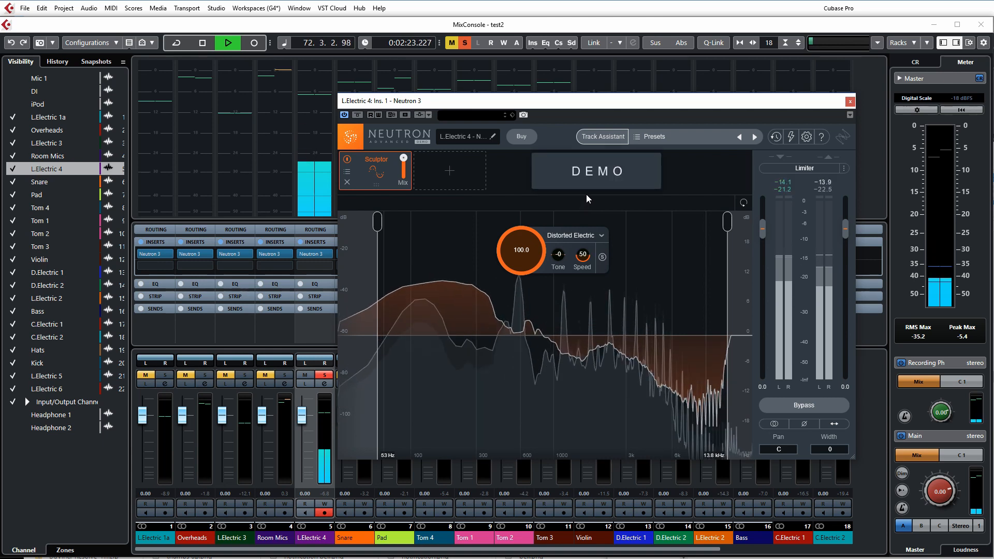
Step: Solo Sculptor's action region, narrow it to about 1.6 kHz to 4.4 kHz, and stop the playback
left_click(602, 258)
left_click_drag(727, 224, 662, 223)
key("space")
left_click_drag(383, 221, 580, 239)
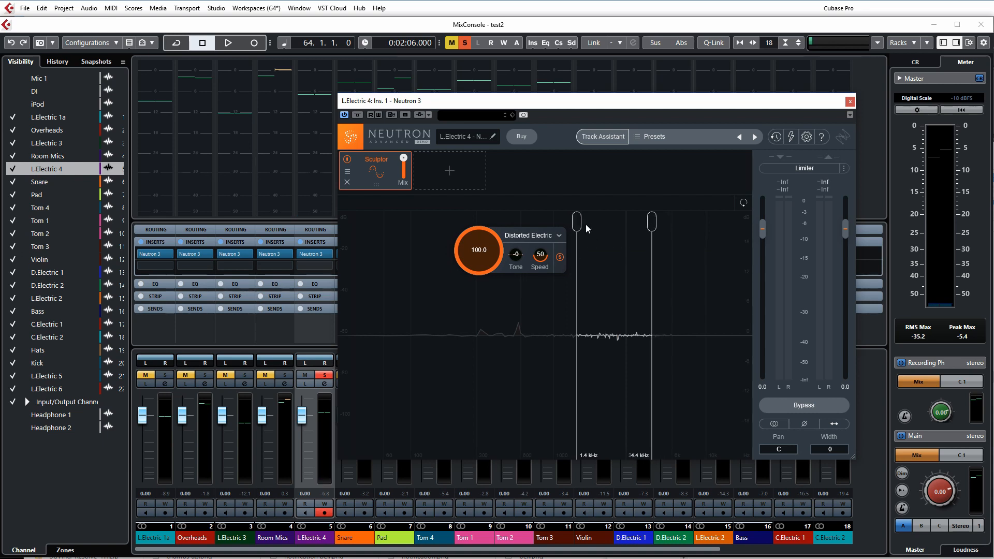
left_click_drag(581, 225, 589, 226)
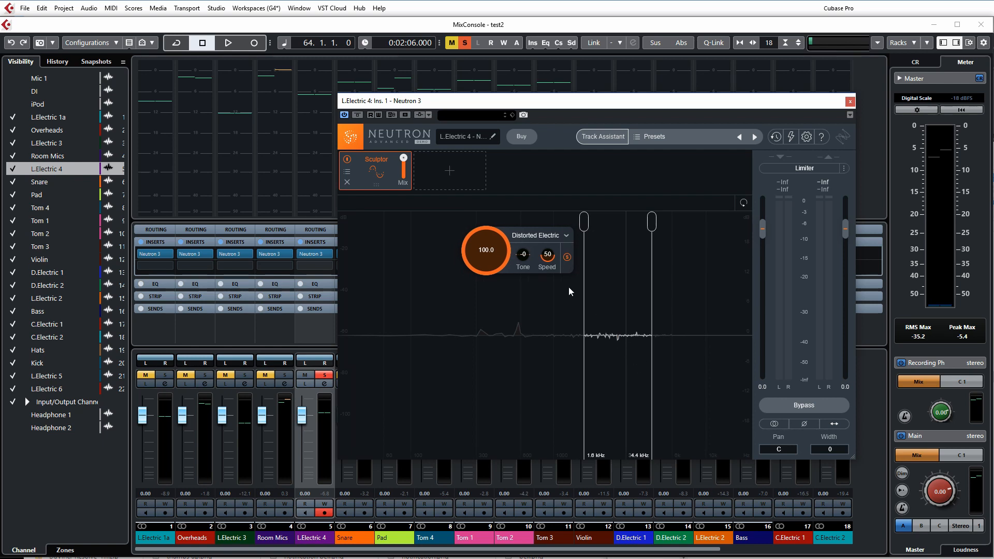
Step: Play the soloed region, try Sculptor's intensity at 0.0, and set it to 55.6
key("space")
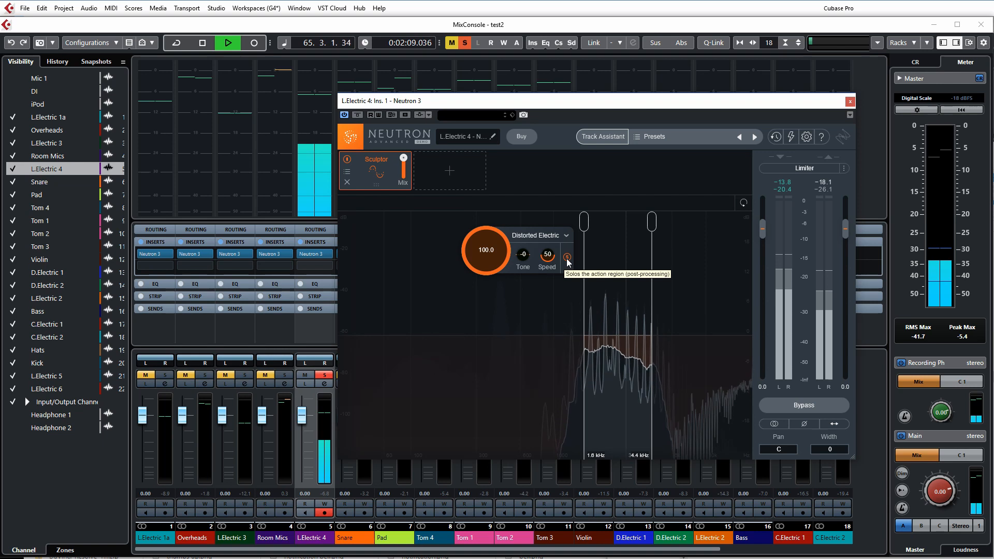
left_click_drag(483, 245, 481, 389)
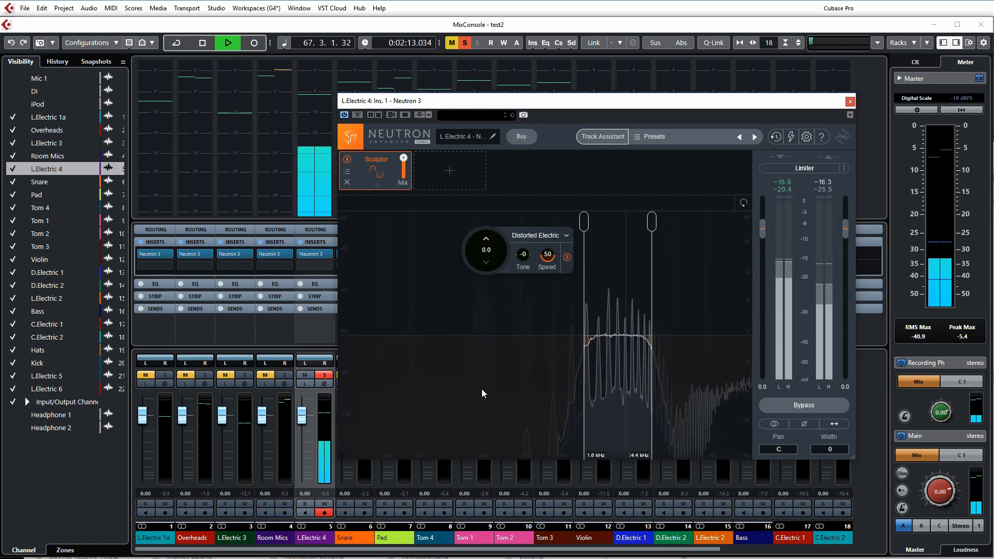
mouse_move(486, 265)
left_mouse_down()
mouse_move(494, 123)
mouse_move(496, 194)
left_mouse_up()
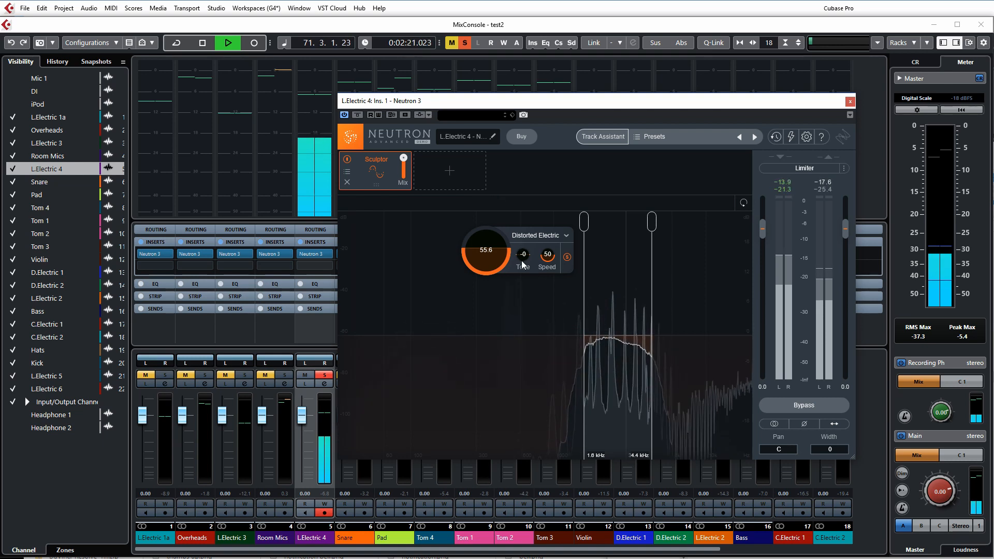
Step: Try Sculptor's Tone at 26 and 50 on the soloed region and return it to 0
left_click_drag(524, 258, 527, 165)
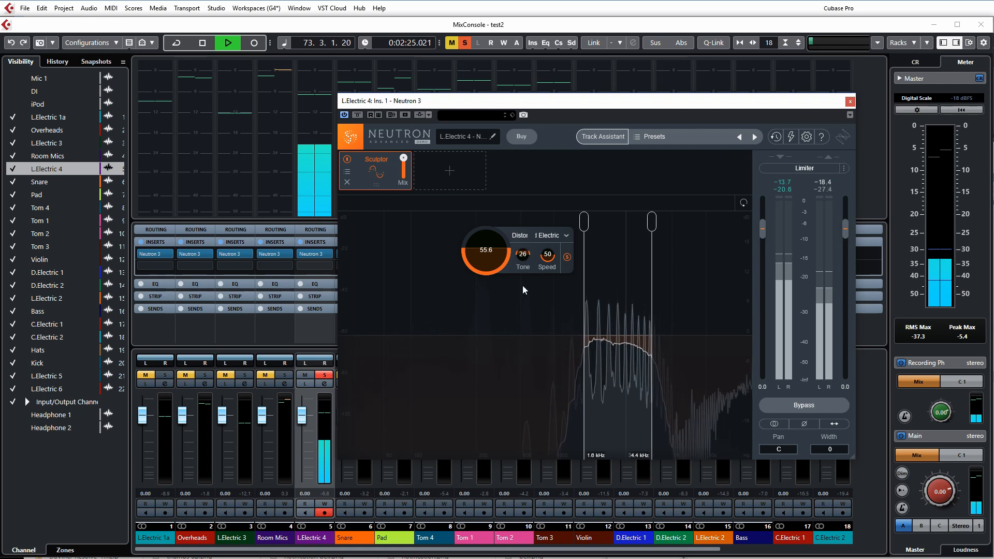
left_click_drag(516, 340, 541, 433)
mouse_move(542, 290)
left_mouse_down()
mouse_move(542, 265)
mouse_move(519, 240)
mouse_move(518, 128)
left_mouse_up()
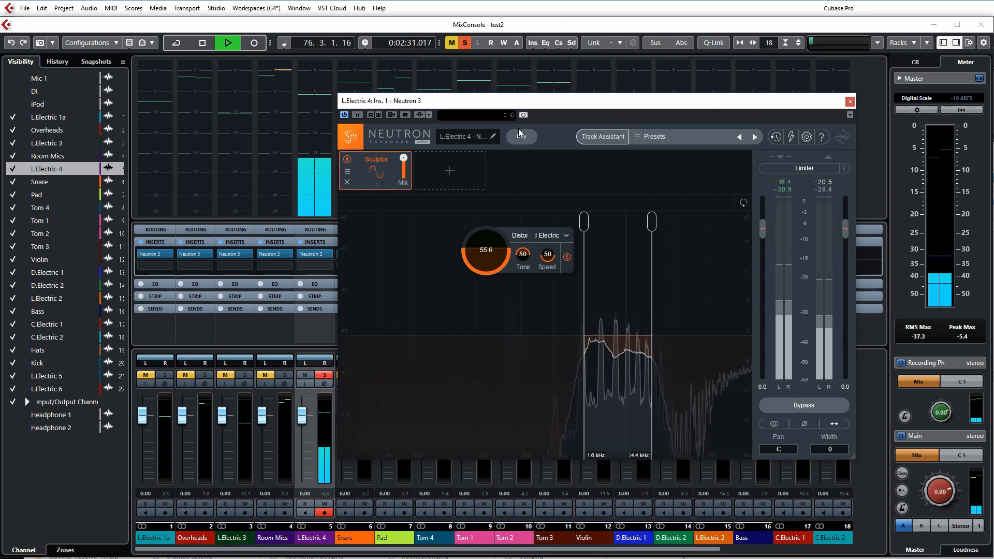
left_click_drag(523, 255, 529, 268)
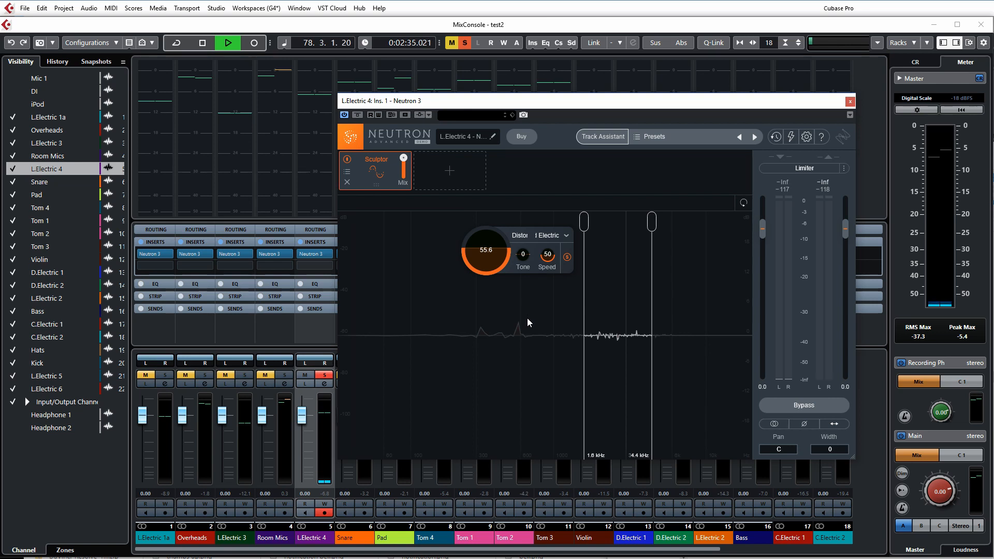
Step: Restart the playback to compare Sculptor's Speed at 0 and 100 on the soloed region, and set it to 54
key("space")
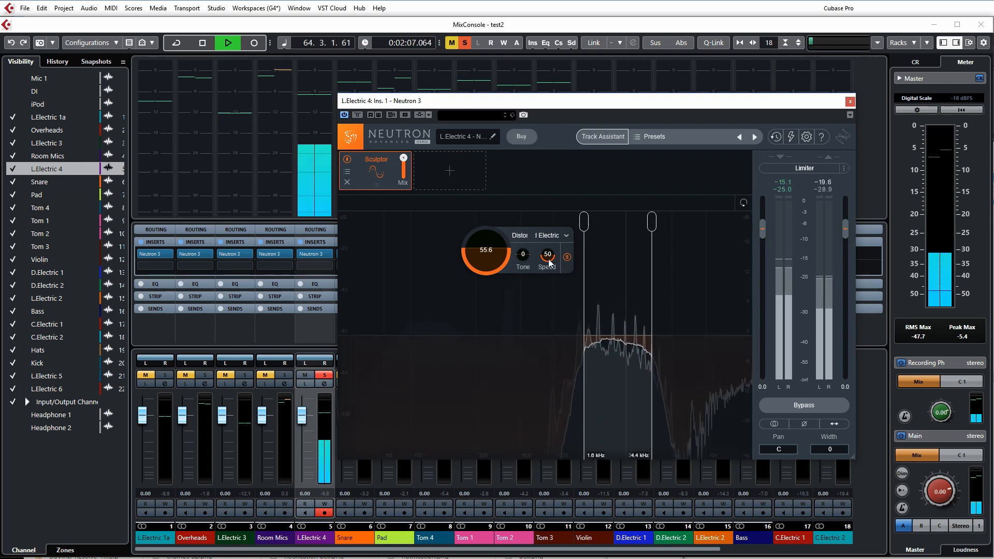
left_click_drag(549, 257, 541, 200)
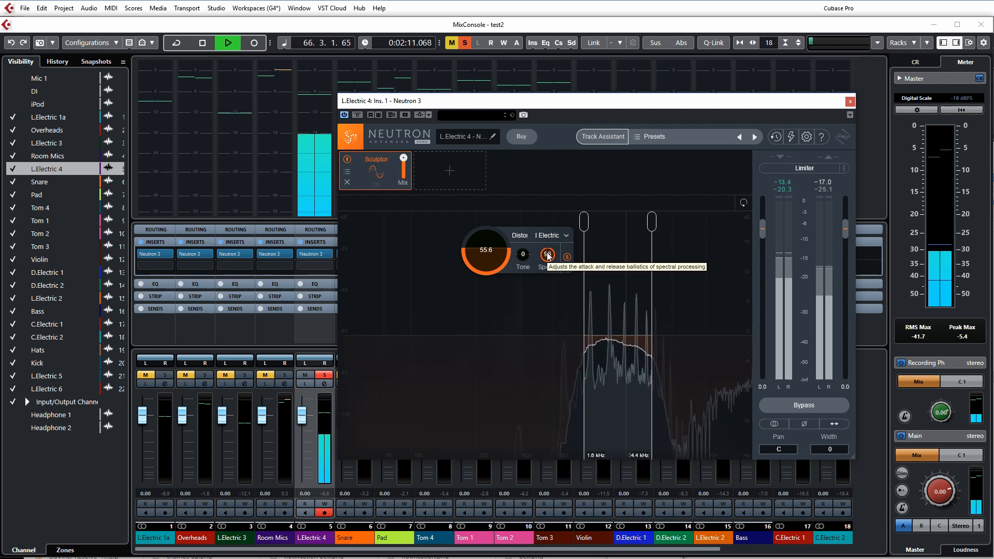
left_click_drag(549, 255, 542, 380)
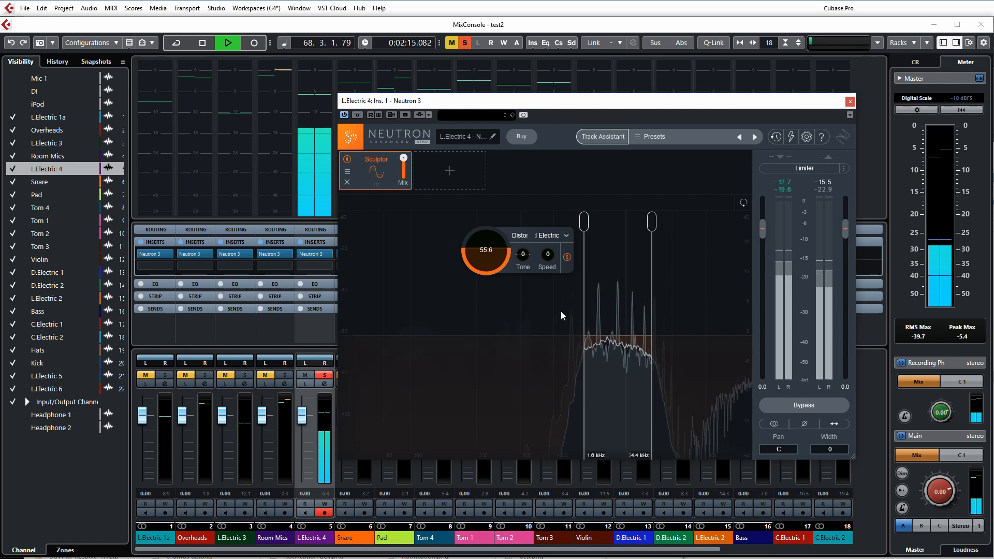
key("space")
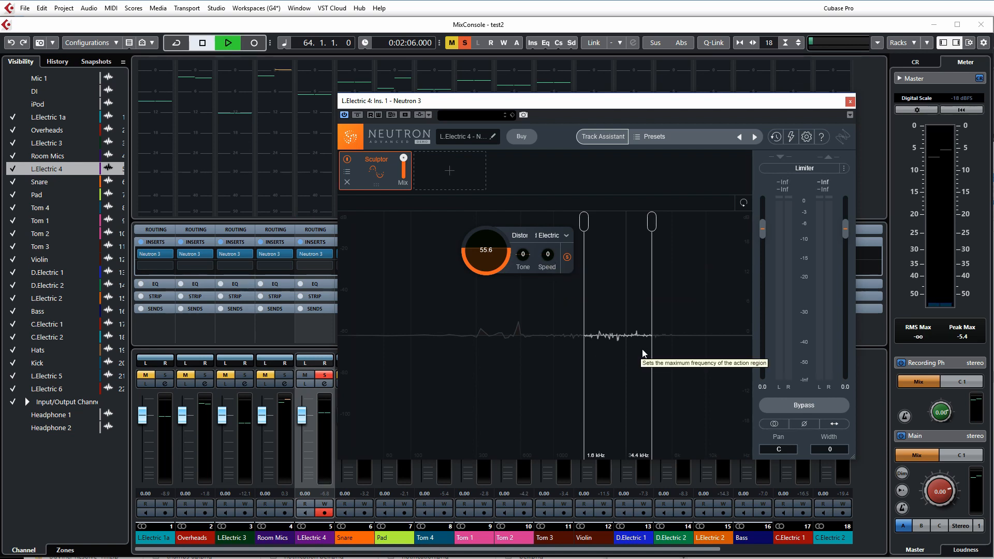
key("space")
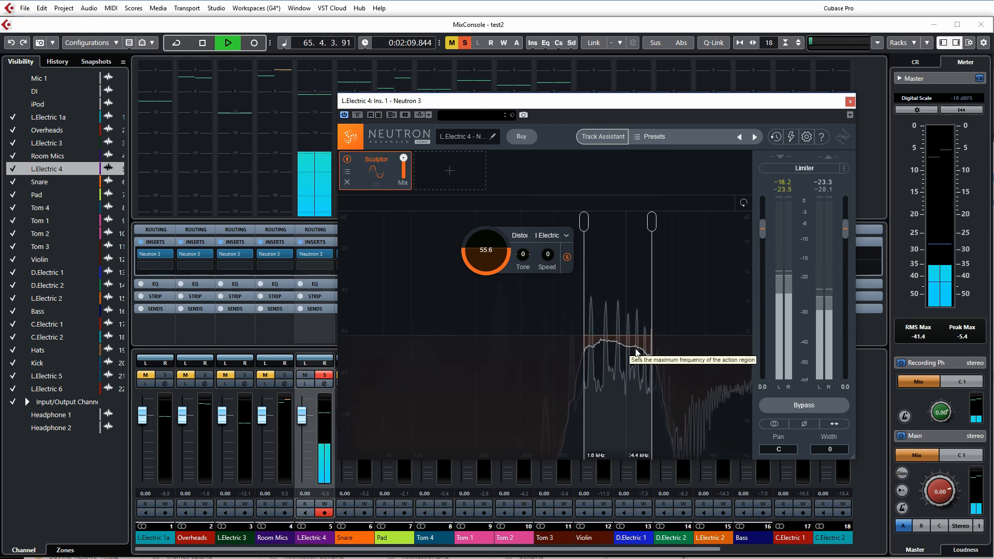
left_click_drag(549, 257, 549, 147)
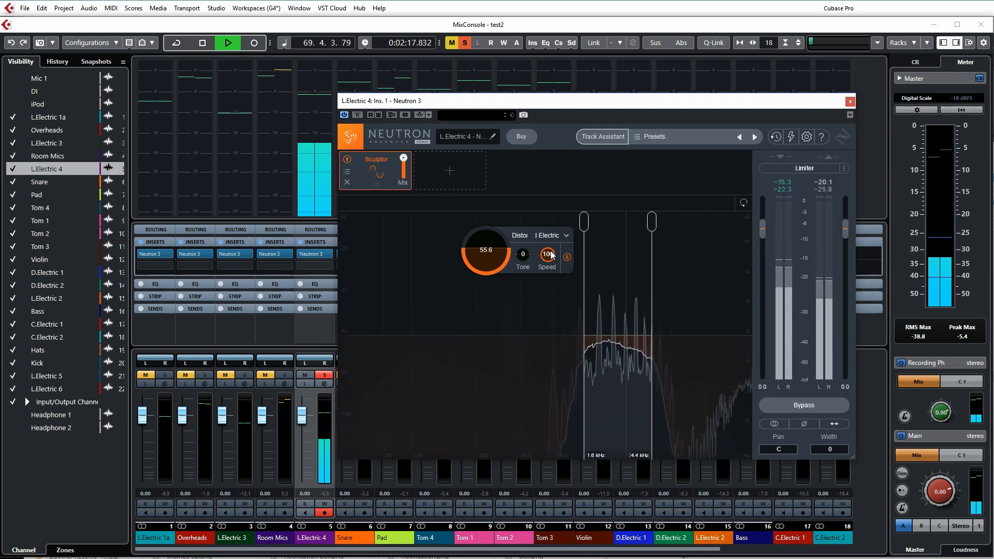
left_click_drag(548, 274, 549, 306)
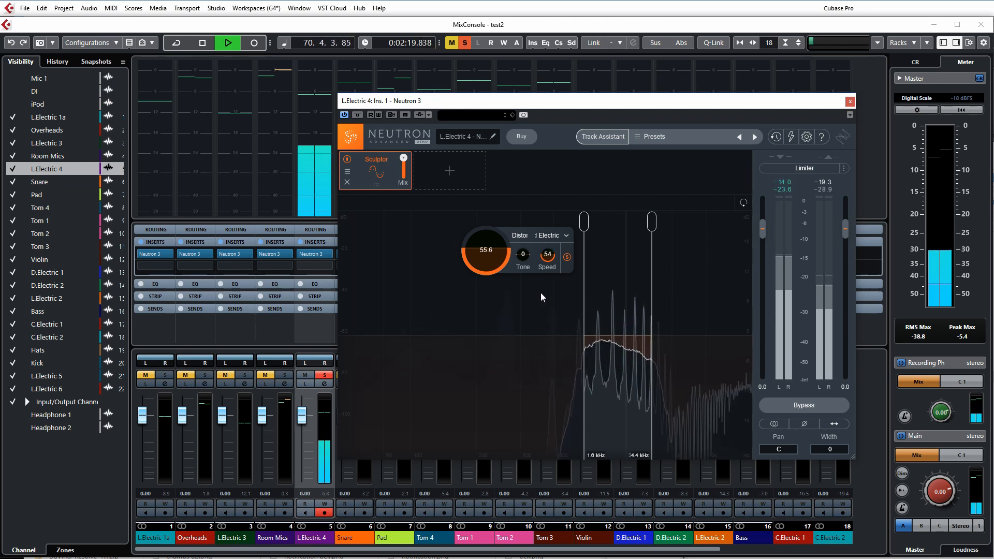
Step: Try Sculptor's Tone at -50 and 50 during playback and settle it at 7
left_click_drag(522, 258, 508, 355)
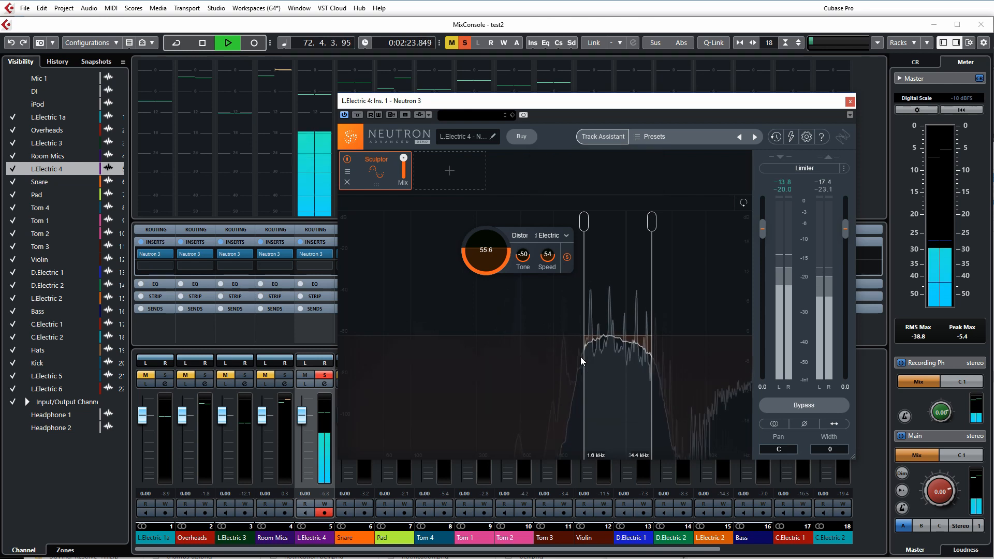
left_click_drag(523, 255, 530, 111)
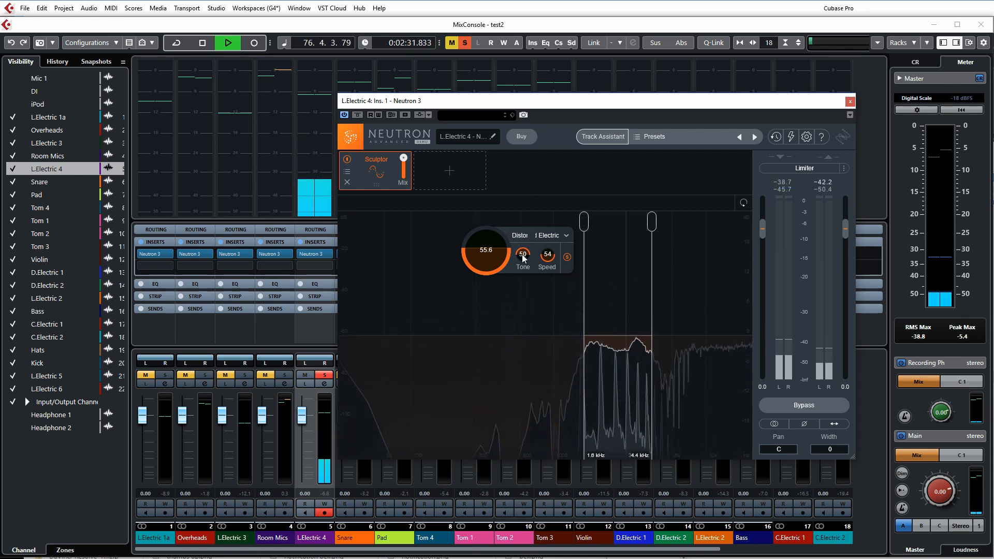
left_click_drag(522, 253, 523, 309)
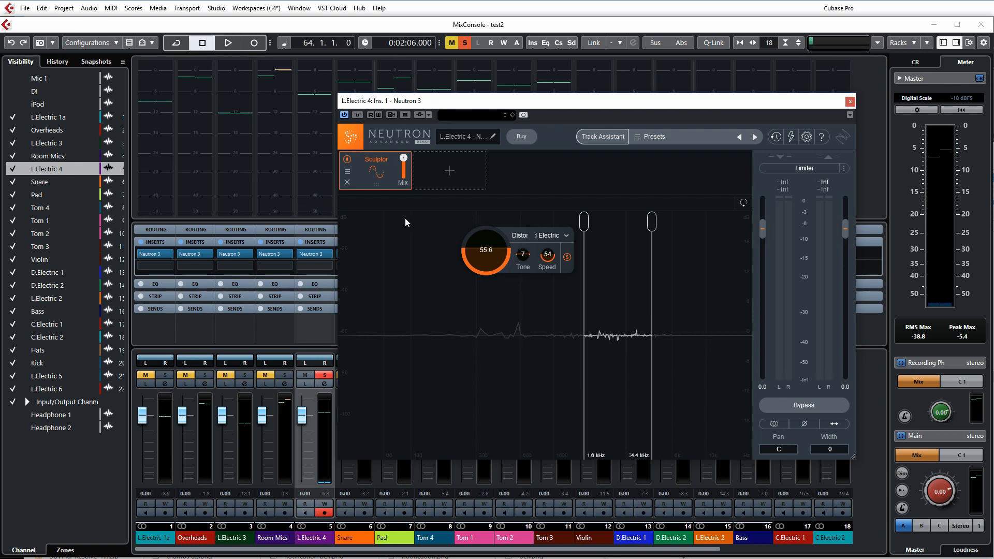
Step: Play the soloed region, try Sculptor's Mix control, and stop the playback
key("space")
mouse_move(403, 158)
left_mouse_down()
mouse_move(400, 176)
mouse_move(404, 158)
left_mouse_up()
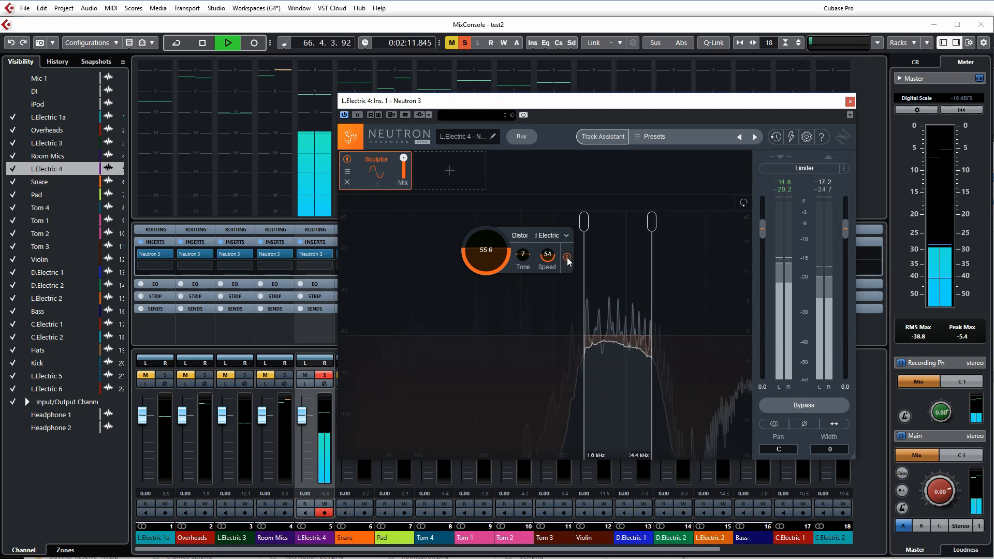
key("space")
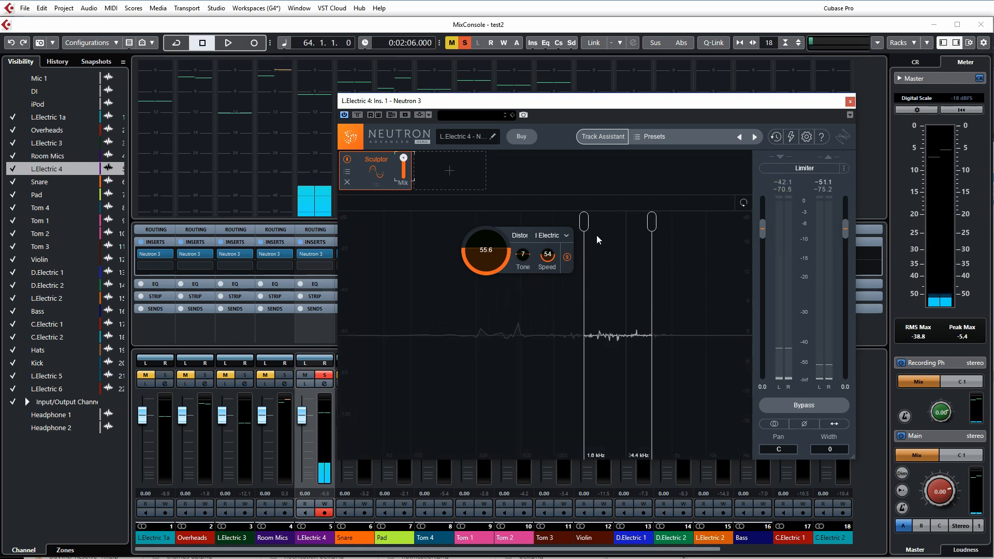
Step: Shift Sculptor's action region up to about 2.8 kHz to 6.2 kHz, and reshape it to span about 301 Hz to 4.6 kHz
left_click_drag(585, 222, 675, 224)
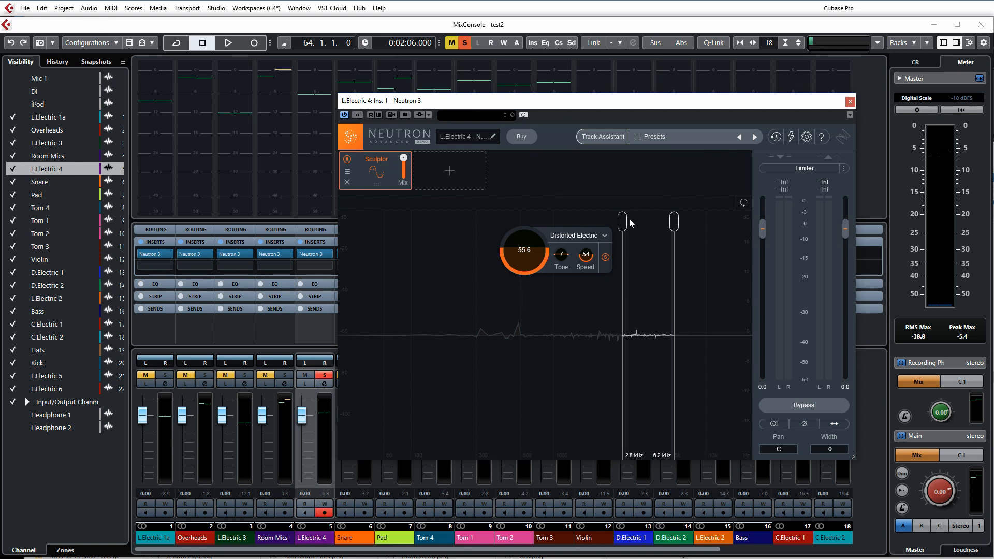
mouse_move(624, 224)
left_mouse_down()
mouse_move(469, 224)
mouse_move(478, 226)
left_mouse_up()
left_click_drag(677, 220, 658, 223)
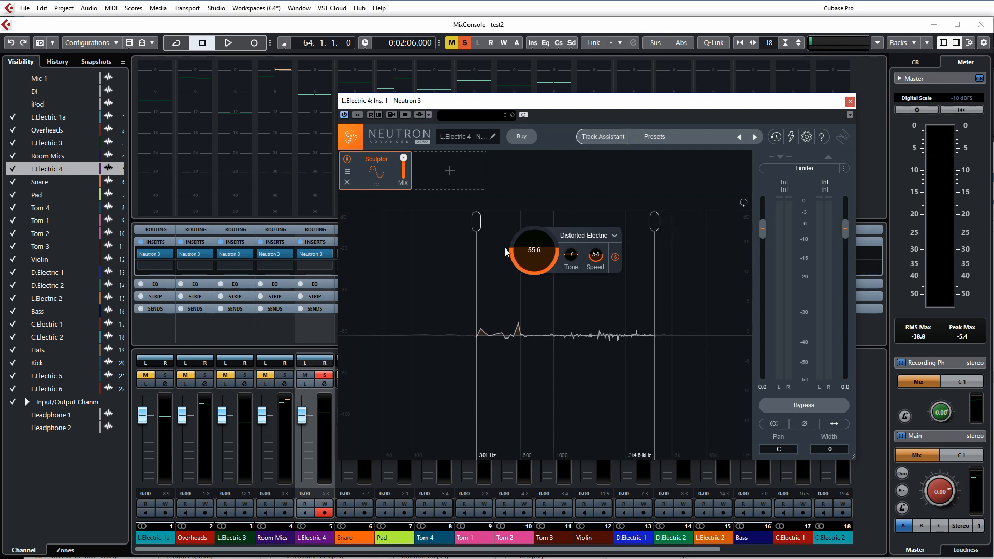
Step: Run Track Assistant on L.Electric 4 as a Distorted Electric guitar with the track playing, accept its suggestion and stop playback
left_click(615, 138)
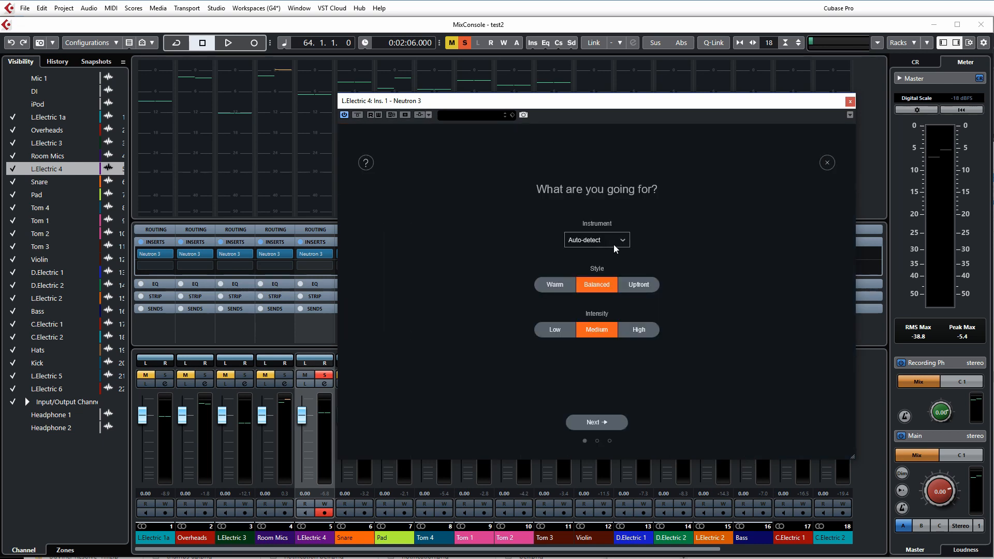
left_click(623, 240)
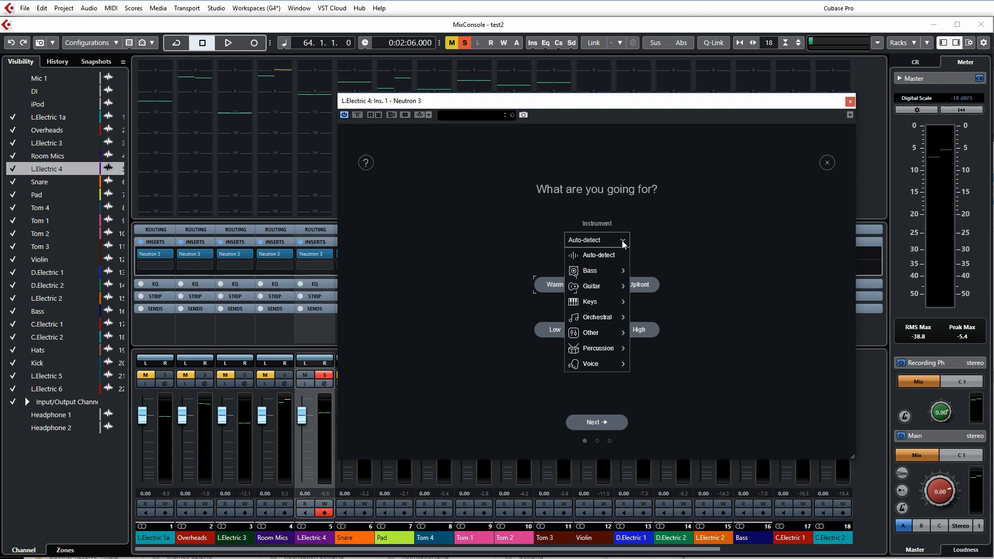
mouse_move(605, 287)
left_click(665, 322)
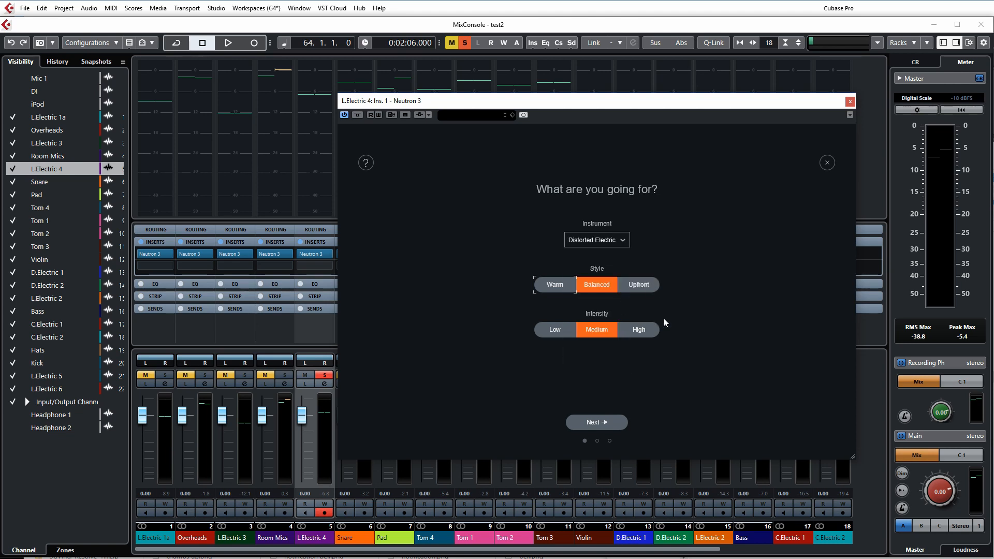
left_click(597, 422)
key("space")
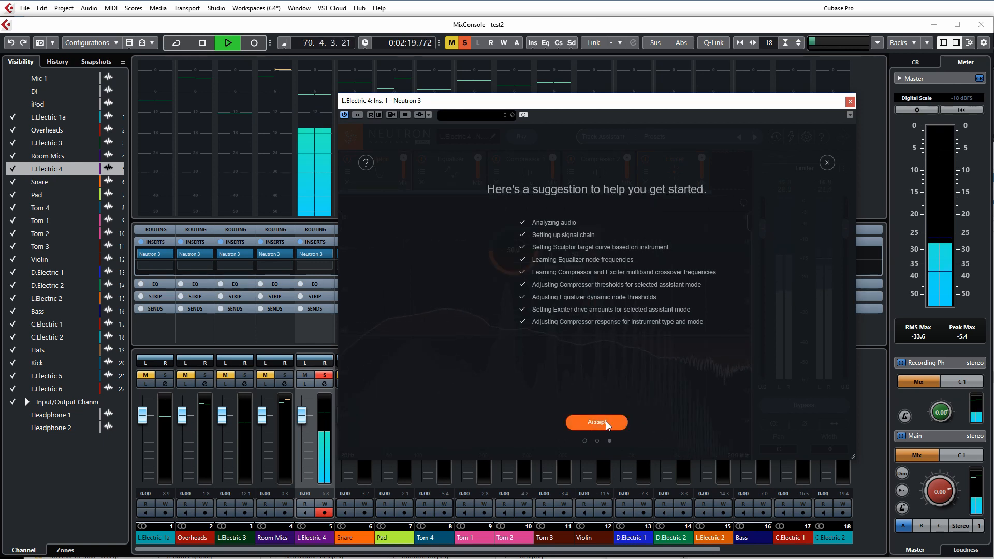
left_click(606, 421)
key("space")
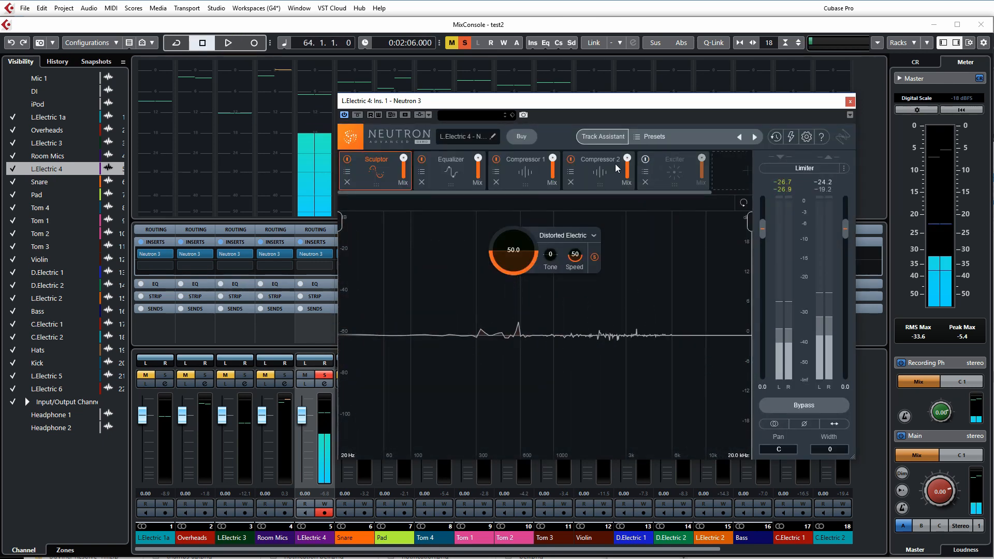
Step: Bypass every suggested module except Sculptor and play the track to compare Sculptor bypassed and active
left_click(571, 160)
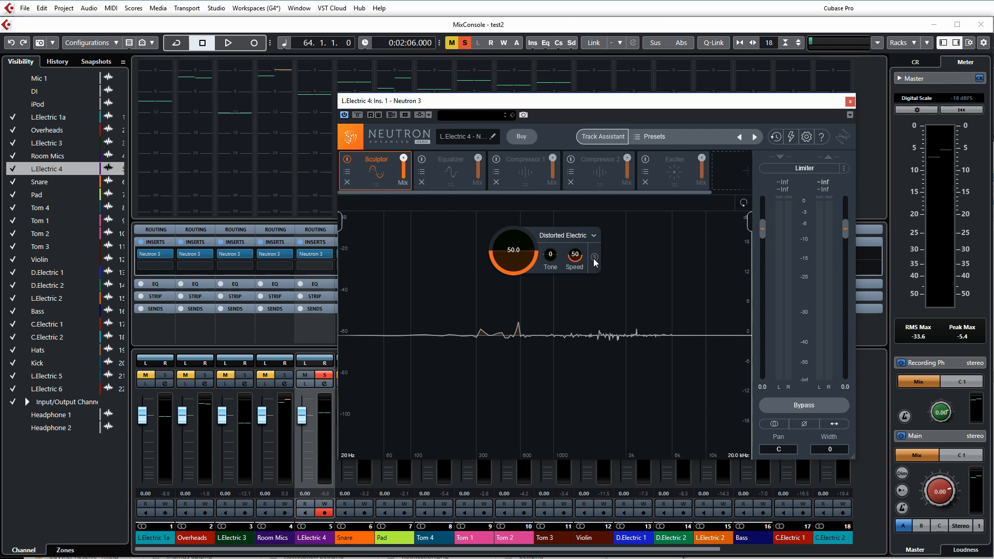
key("space")
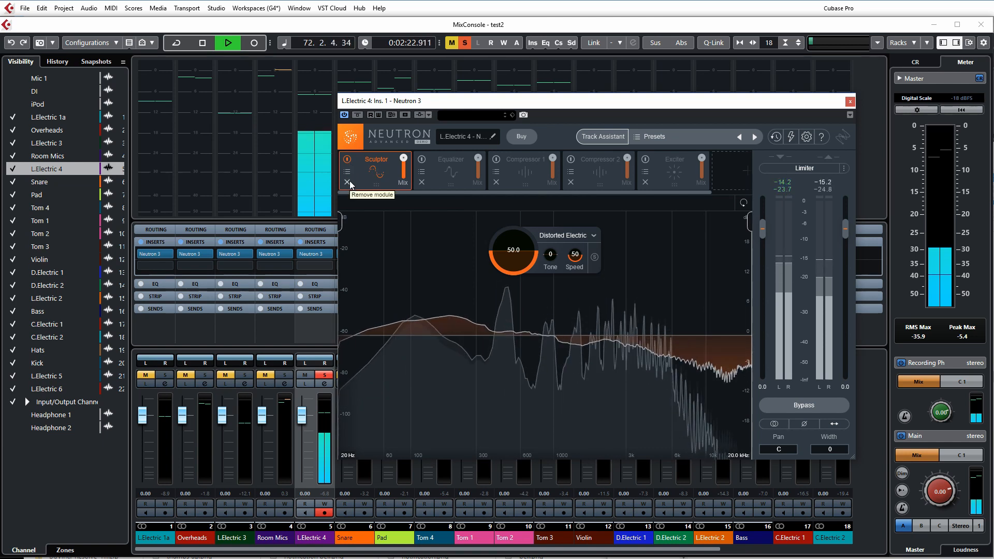
left_click(347, 160)
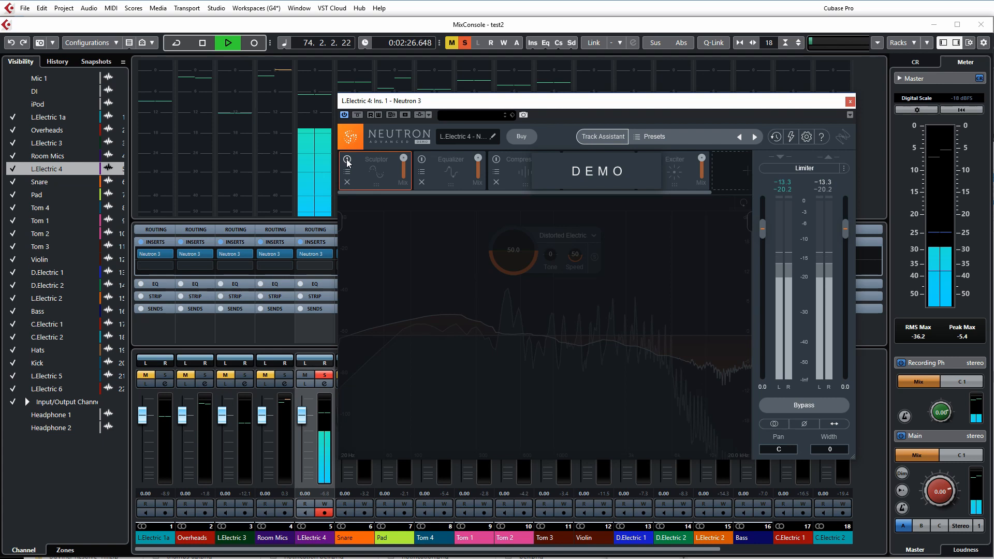
key("space")
key("space")
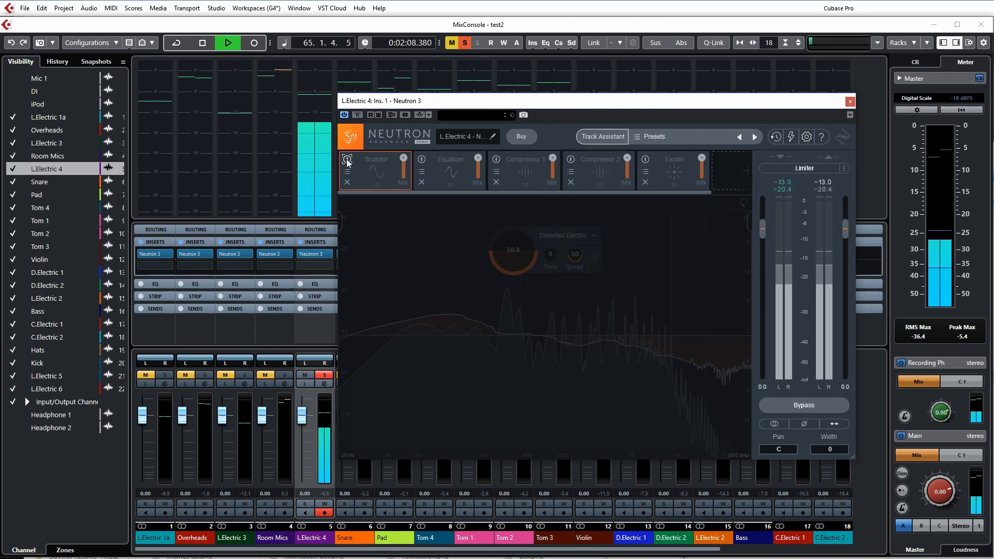
left_click(348, 160)
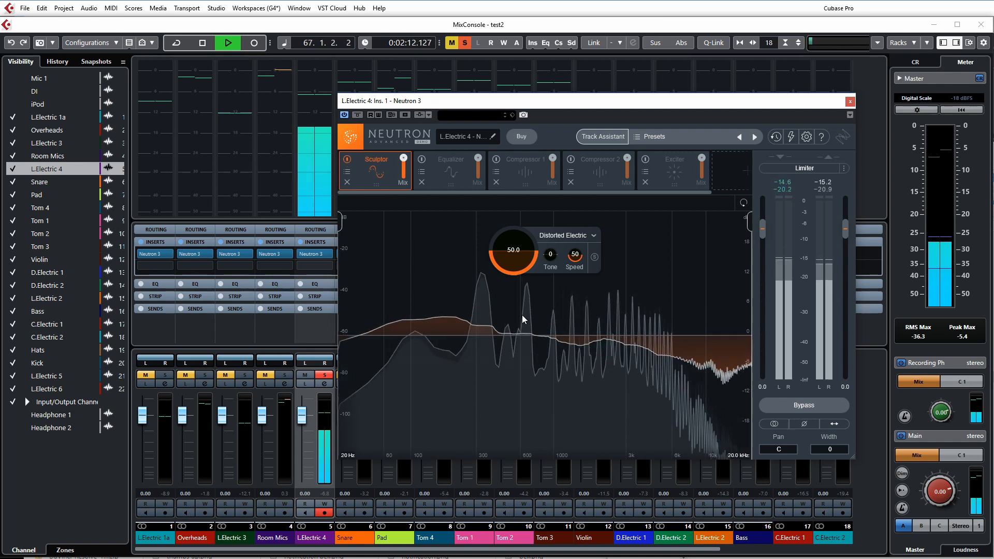
key("space")
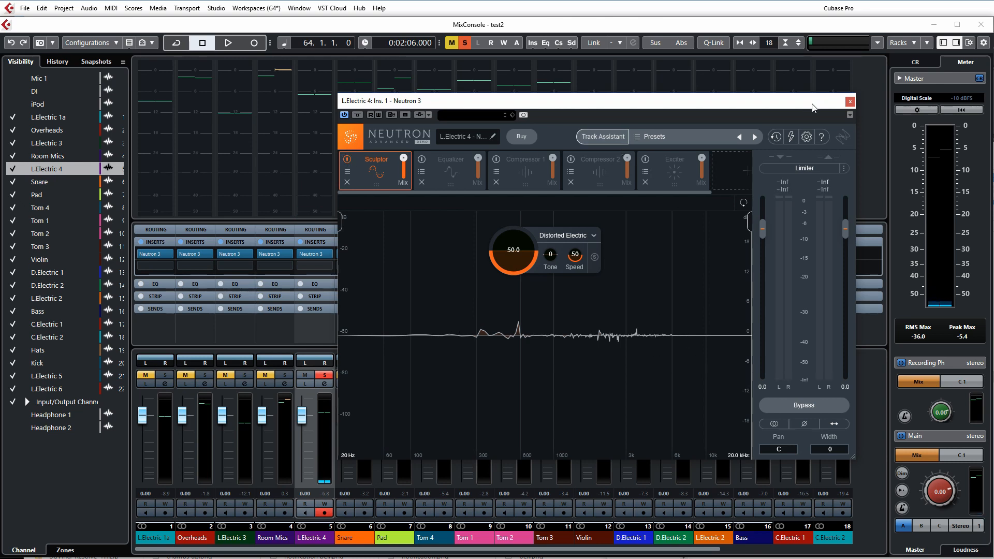
Step: Close the plug-in window, switch the solo from L.Electric 4 to D.Electric 1 and open its Neutron 3 in demo mode
left_click(850, 102)
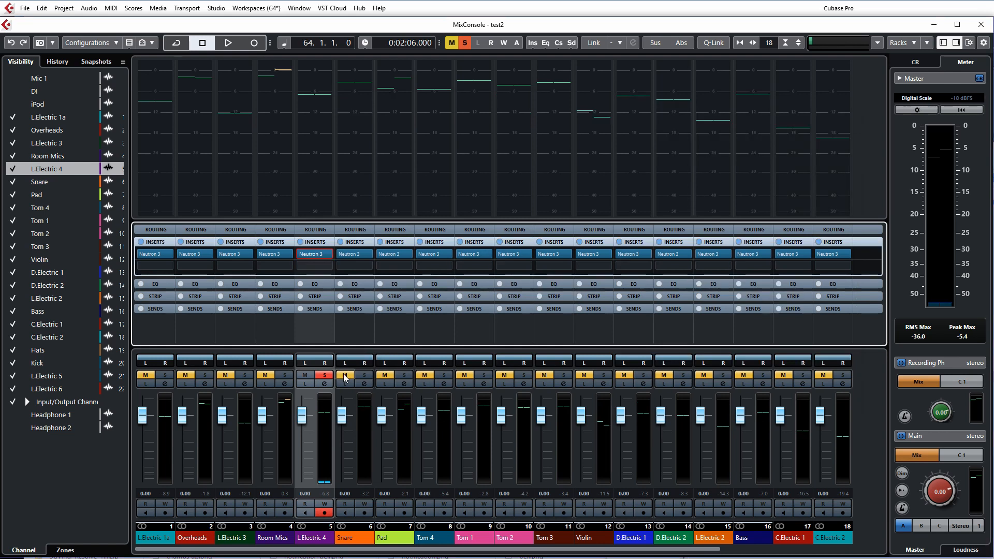
left_click(324, 377)
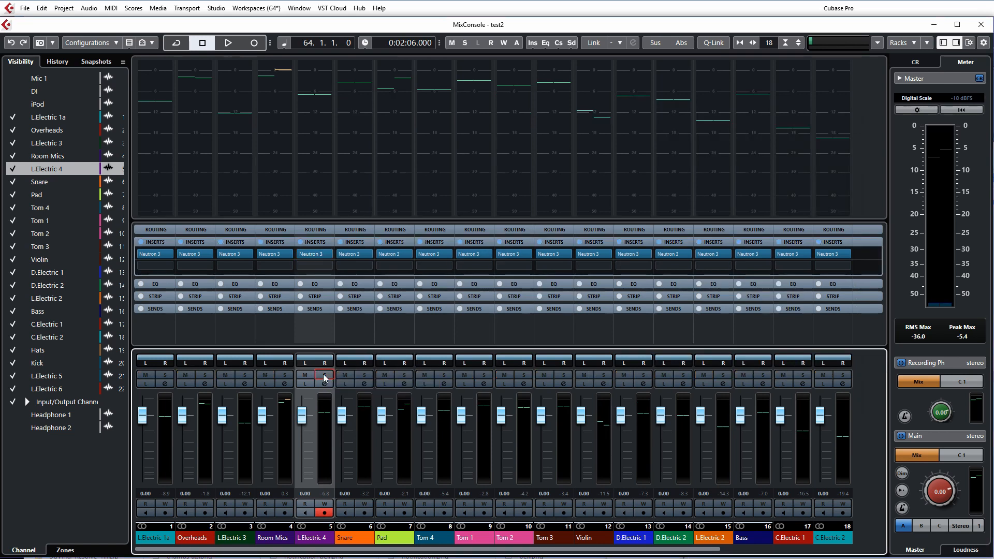
left_click(644, 375)
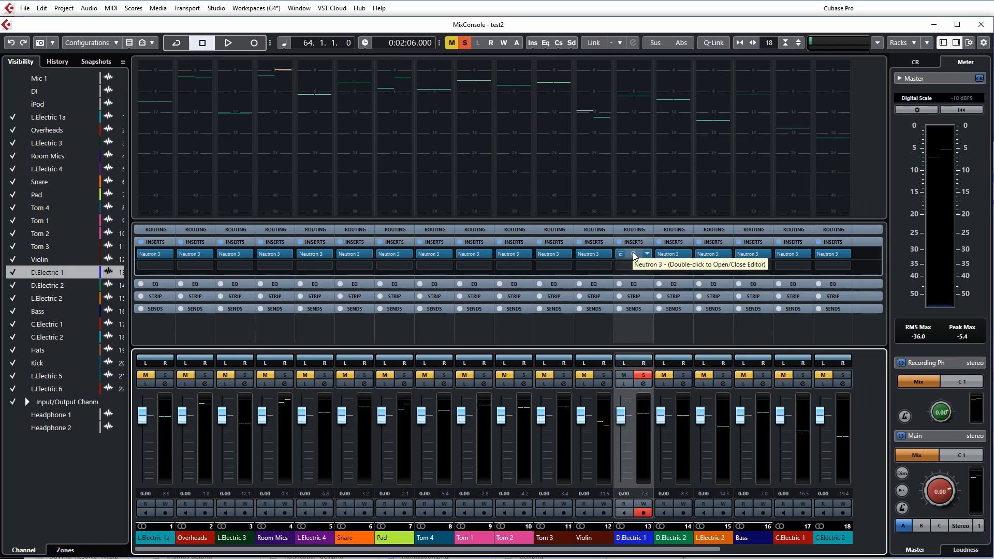
double_click(633, 253)
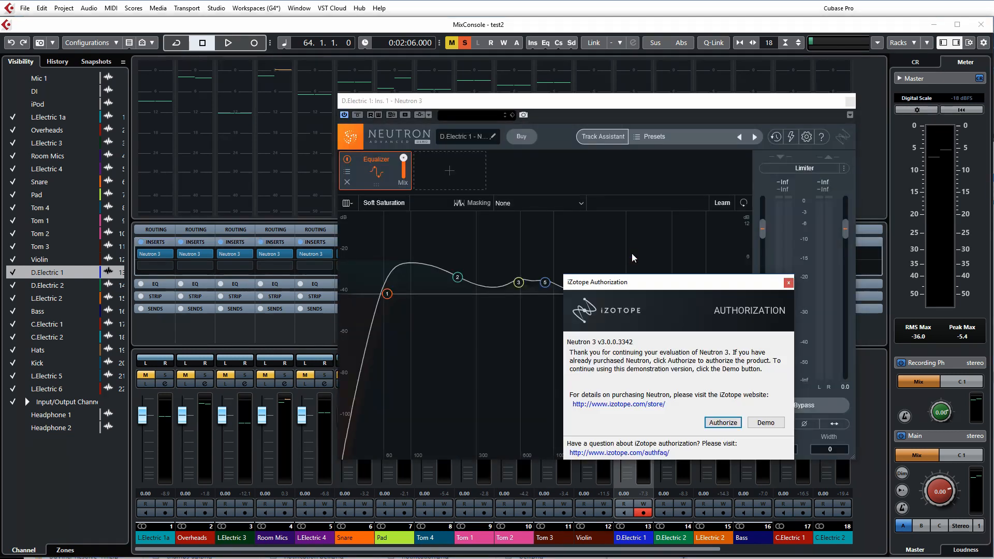
left_click(766, 423)
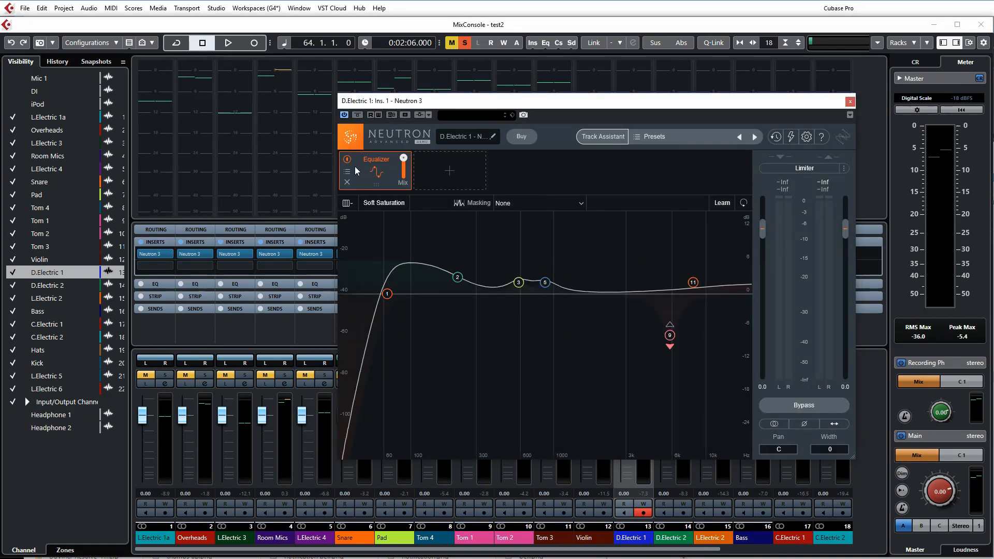
Step: Remove the Equalizer module and run Track Assistant on D.Electric 1 as Distorted Electric during playback, accepting its suggestion
left_click(347, 182)
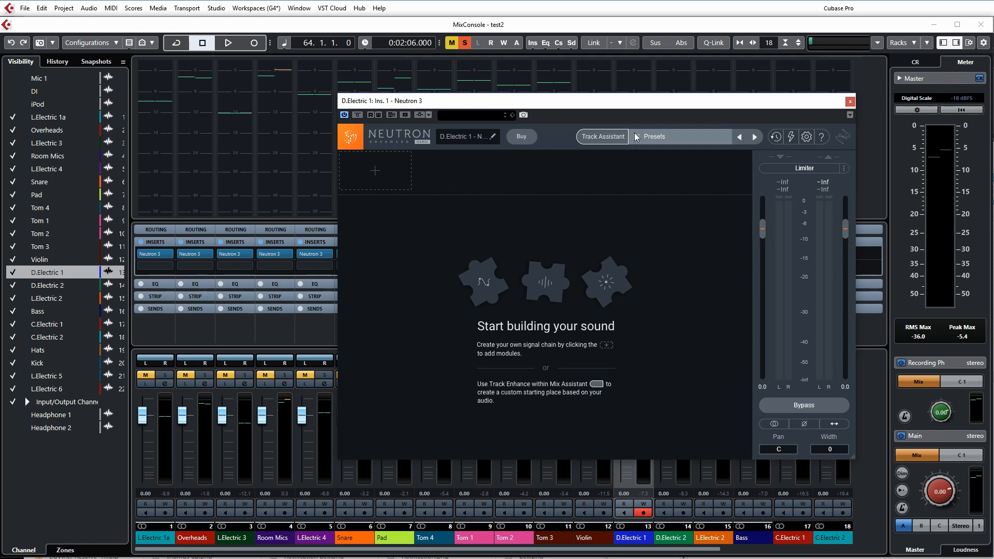
left_click(607, 138)
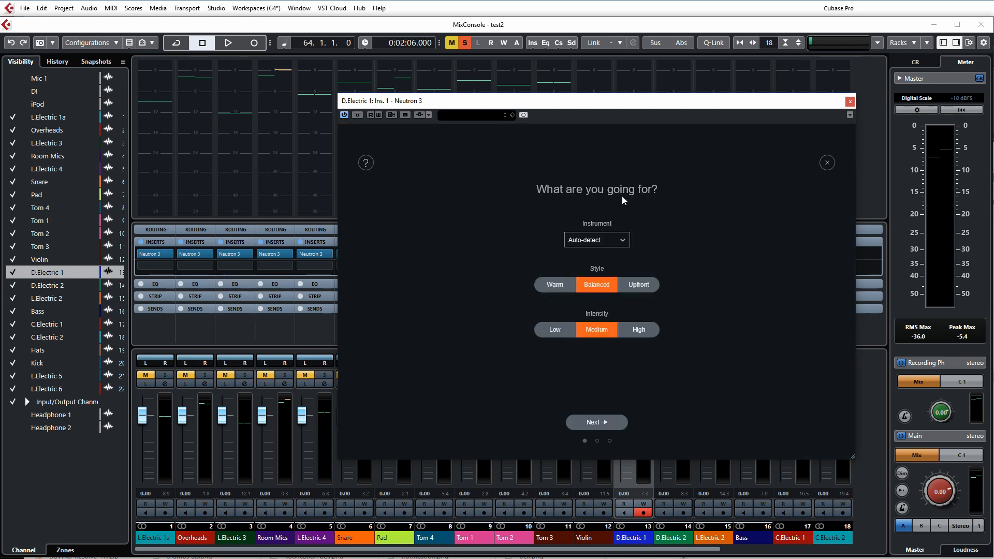
left_click(595, 237)
mouse_move(595, 286)
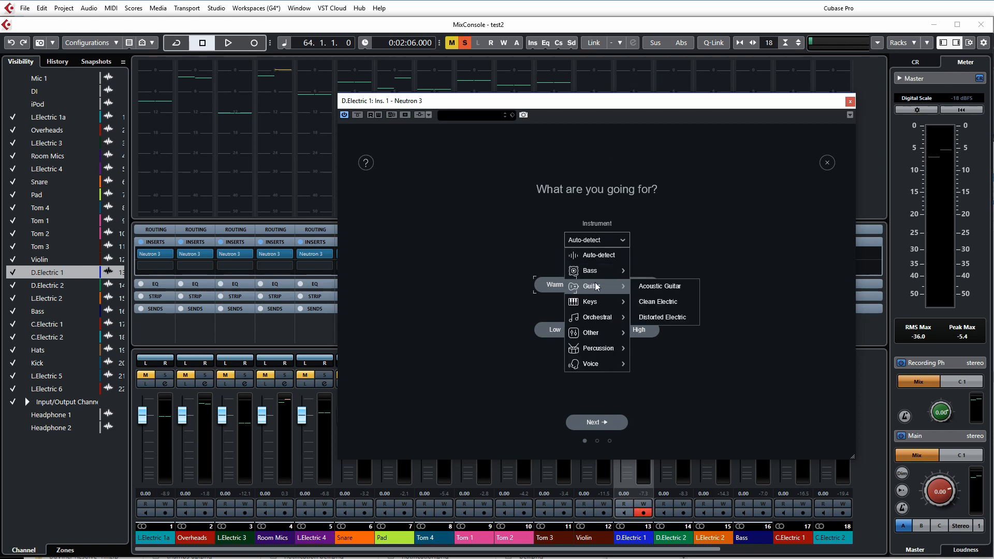
left_click(665, 318)
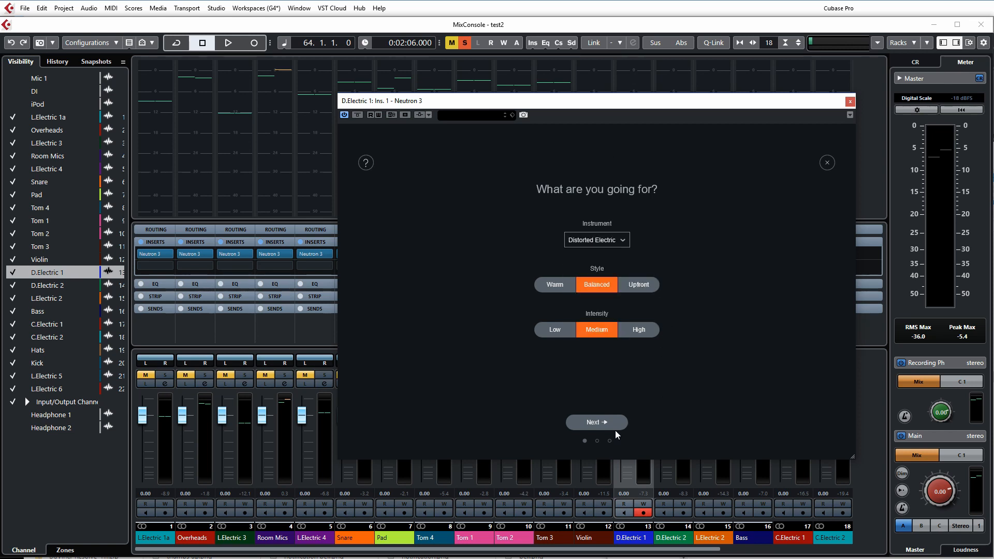
left_click(603, 424)
key("space")
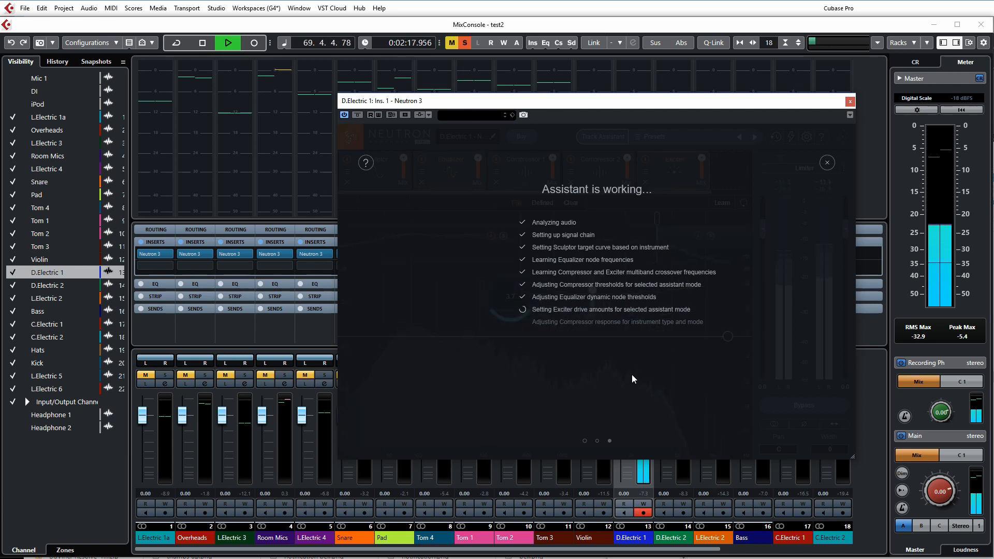
left_click(604, 422)
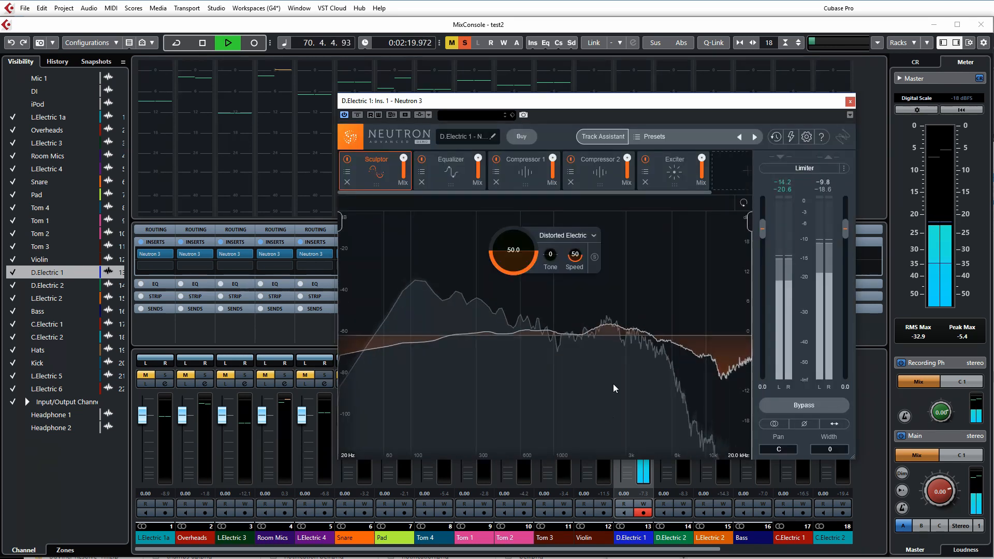
key("space")
Step: Bypass all modules on D.Electric 1 except Sculptor and play the track to hear Sculptor alone
left_click(645, 159)
left_click(571, 160)
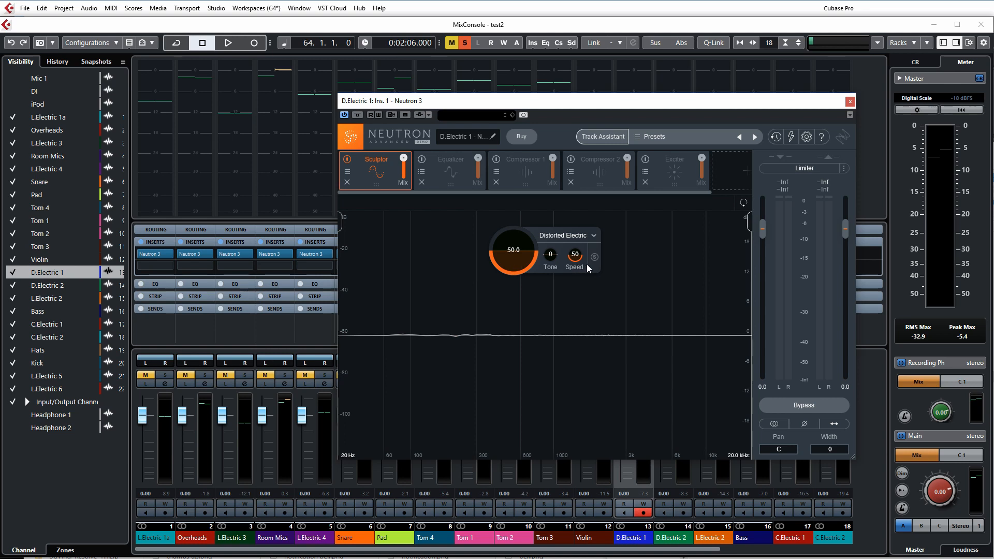
key("space")
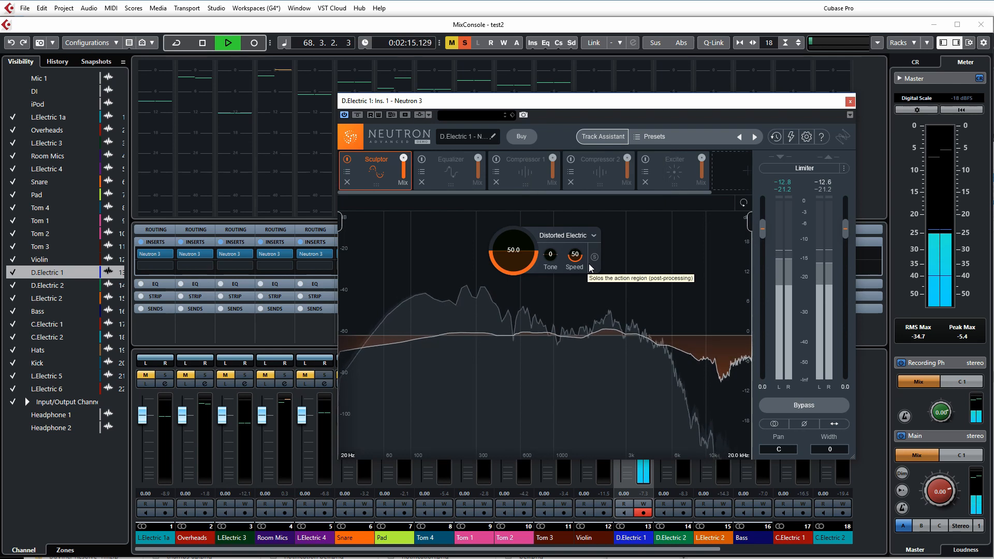
key("space")
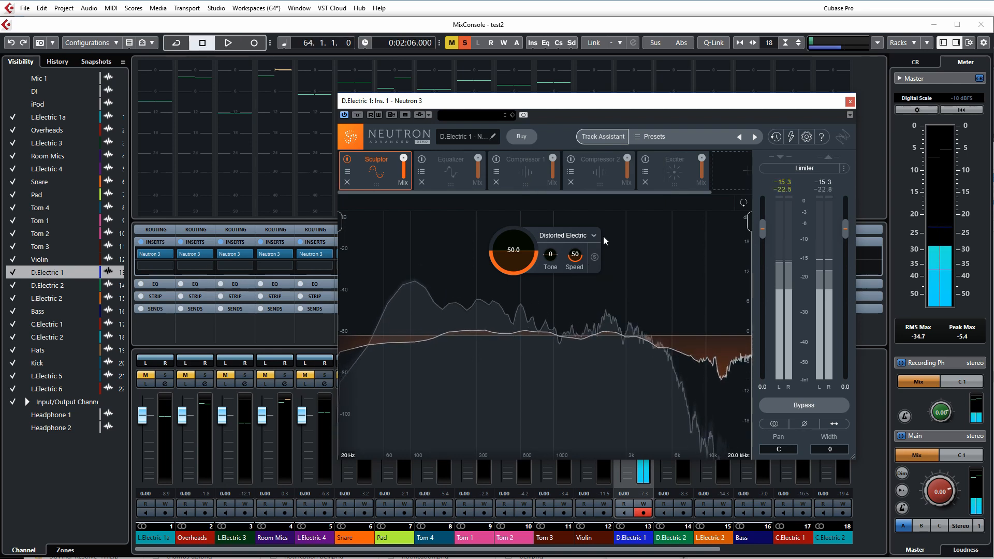
Step: Rerun Track Assistant on D.Electric 1 with the instrument set to Auto-detect, accept its suggestion and stop playback
left_click(609, 136)
left_click(614, 241)
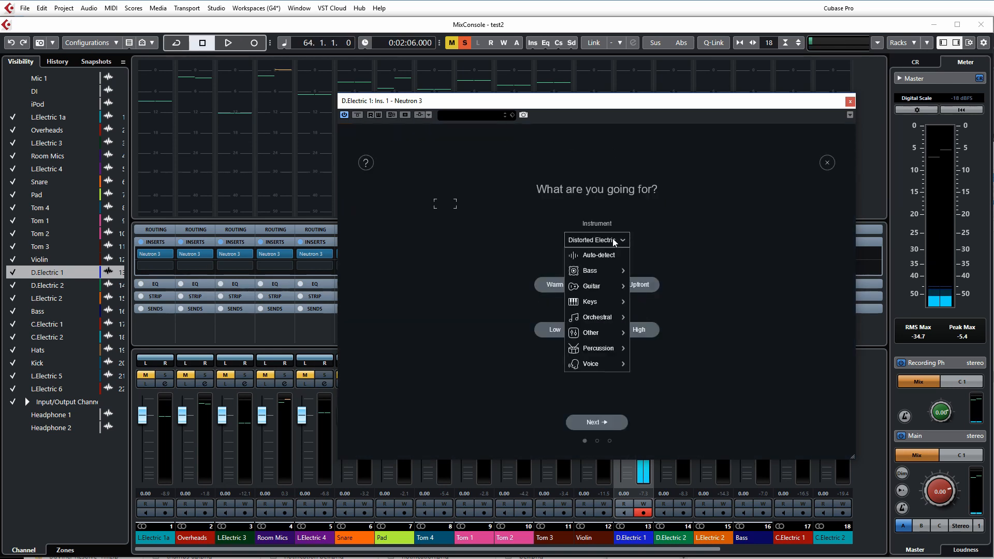
left_click(601, 257)
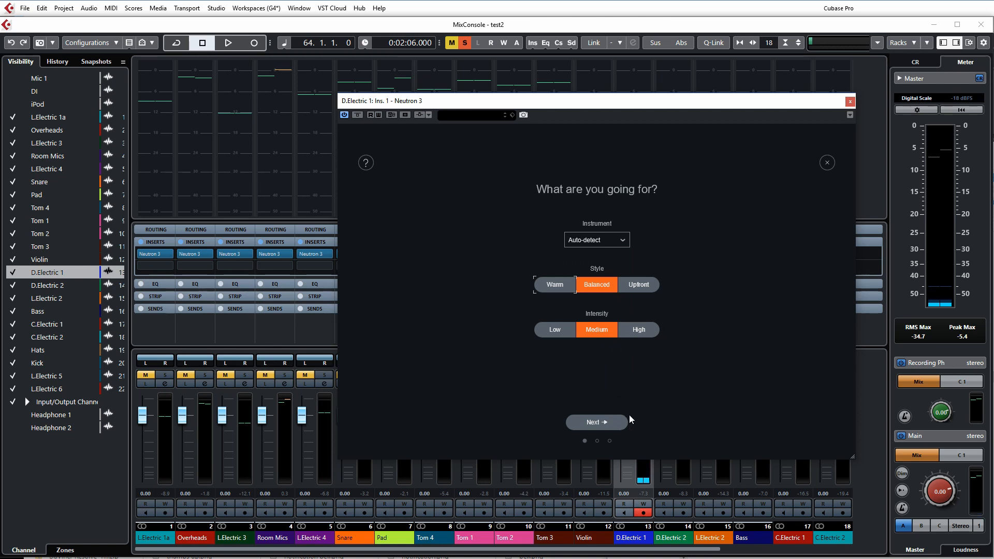
left_click(615, 425)
key("space")
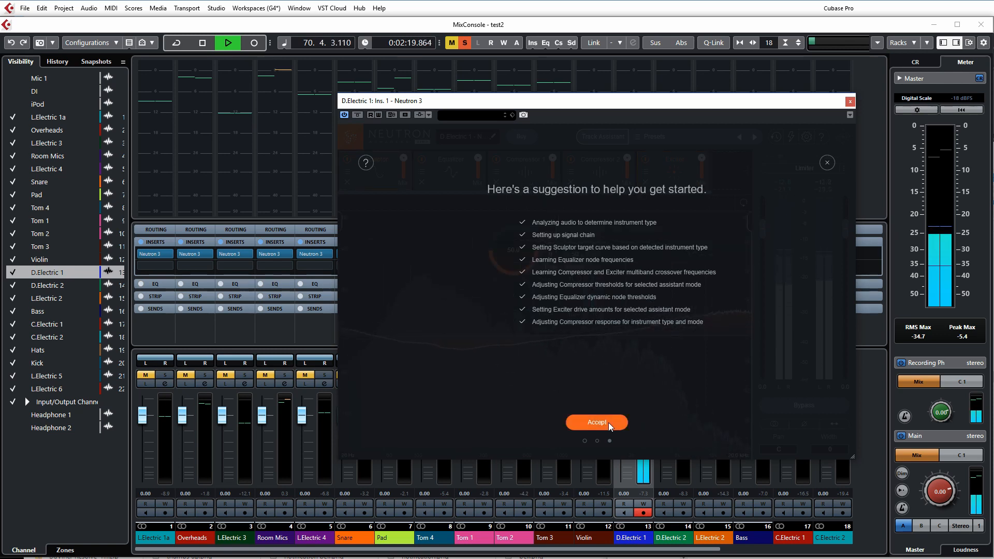
left_click(596, 423)
key("space")
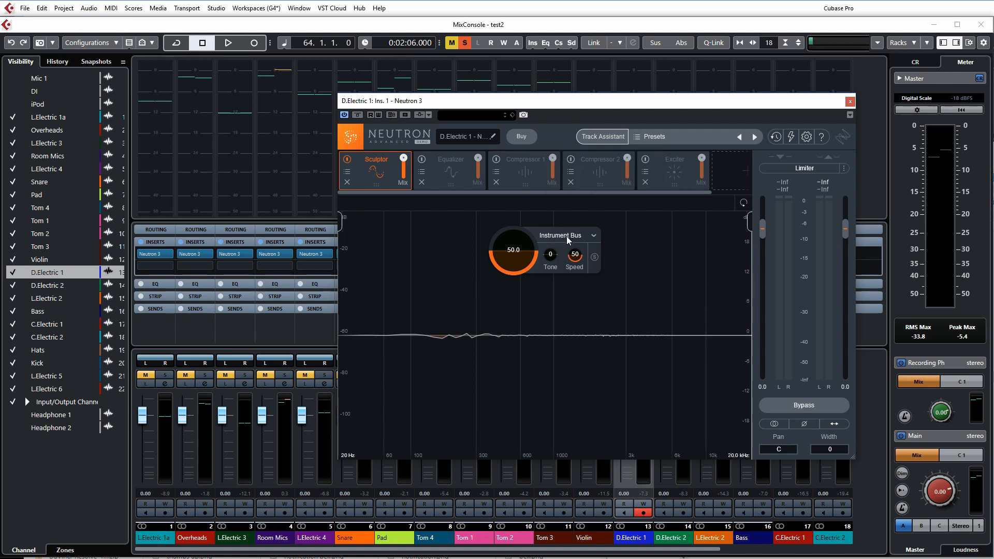
Step: Change Sculptor's target instrument to the Distorted Electric guitar profile
left_click(592, 235)
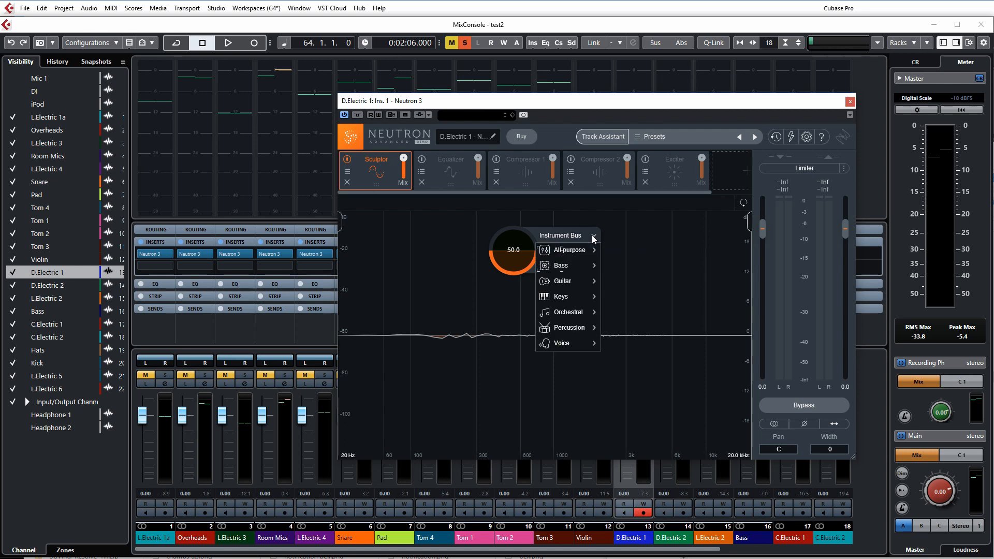
mouse_move(579, 282)
left_click(633, 313)
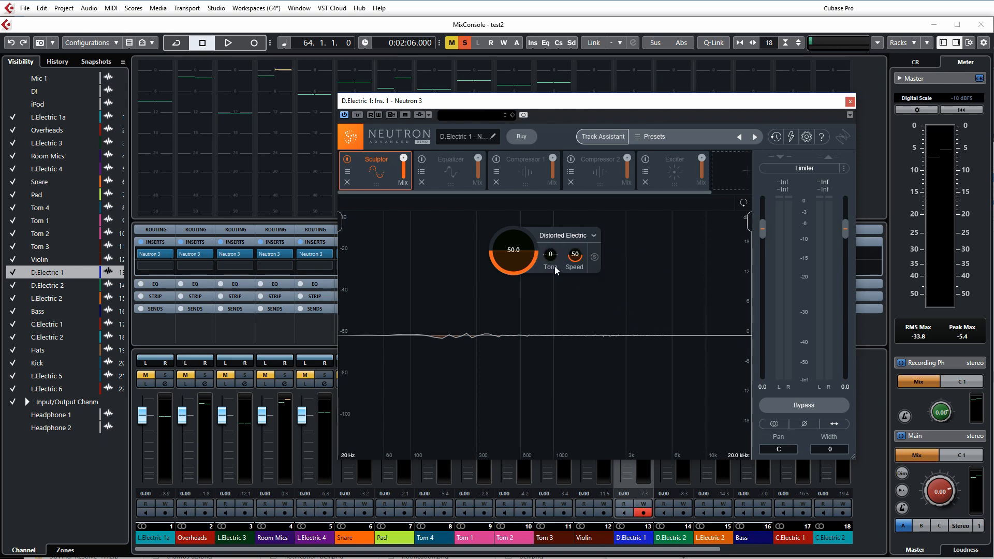
Step: Play the track and narrow Sculptor's action region to about 44 Hz to 408 Hz
key("space")
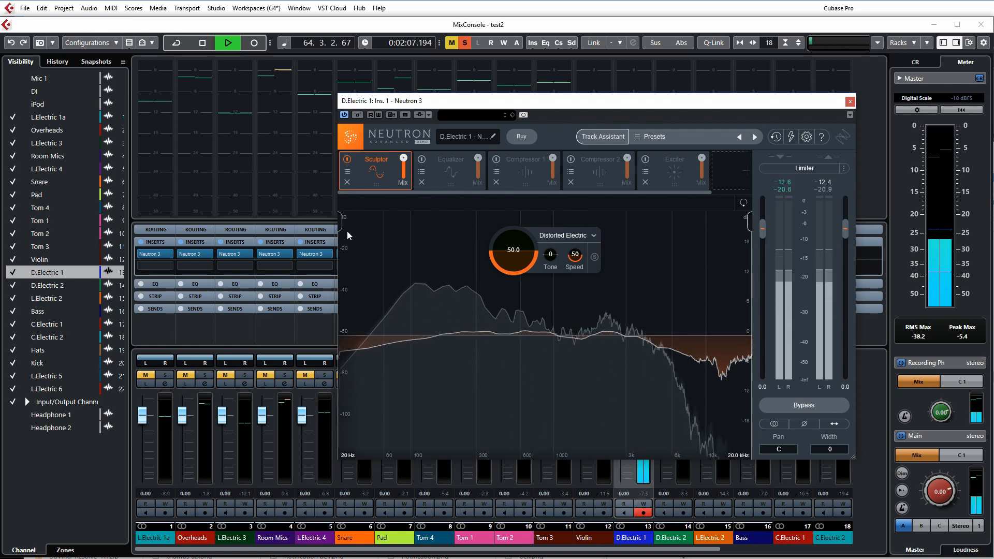
left_click_drag(341, 224, 369, 222)
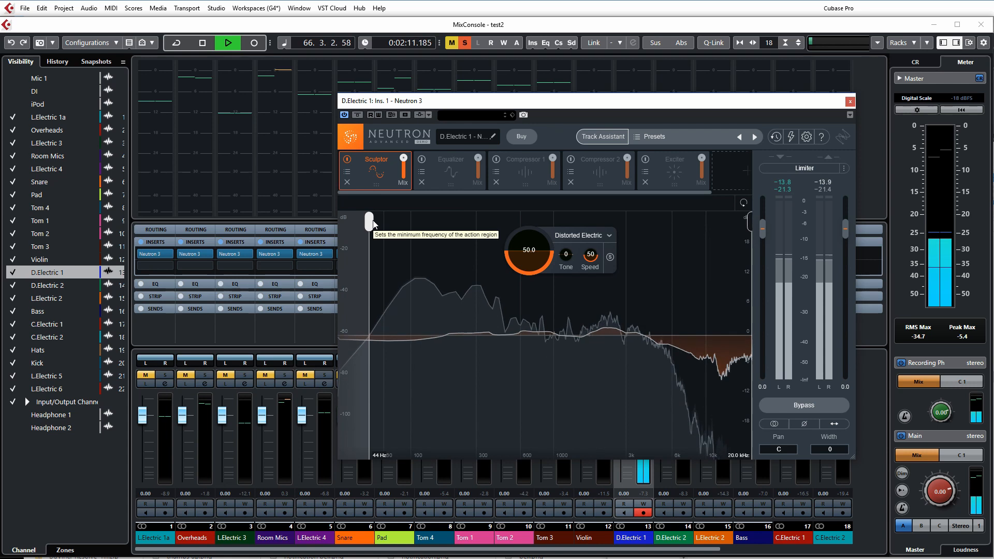
key("space")
mouse_move(750, 233)
left_mouse_down()
mouse_move(460, 240)
mouse_move(496, 241)
left_mouse_up()
key("space")
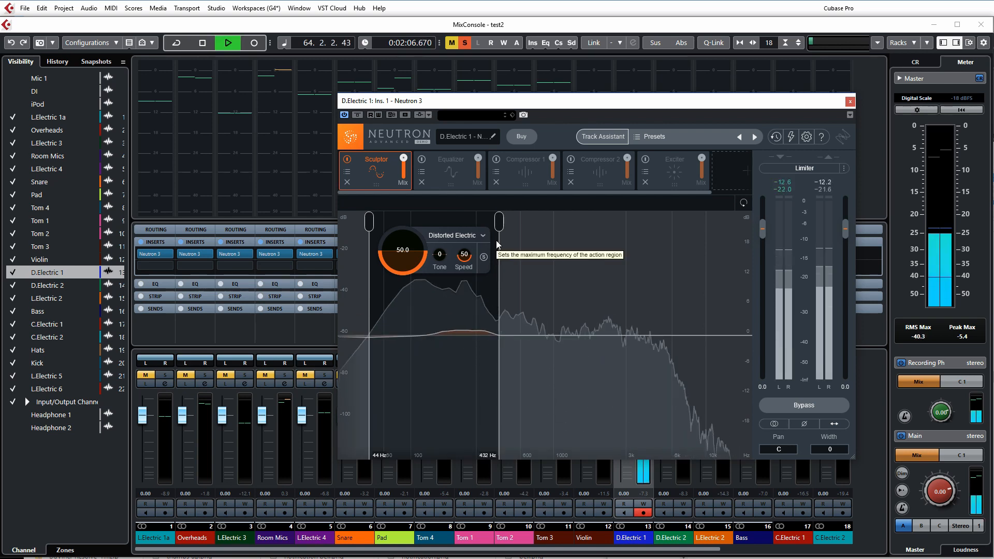
left_click_drag(498, 221, 496, 226)
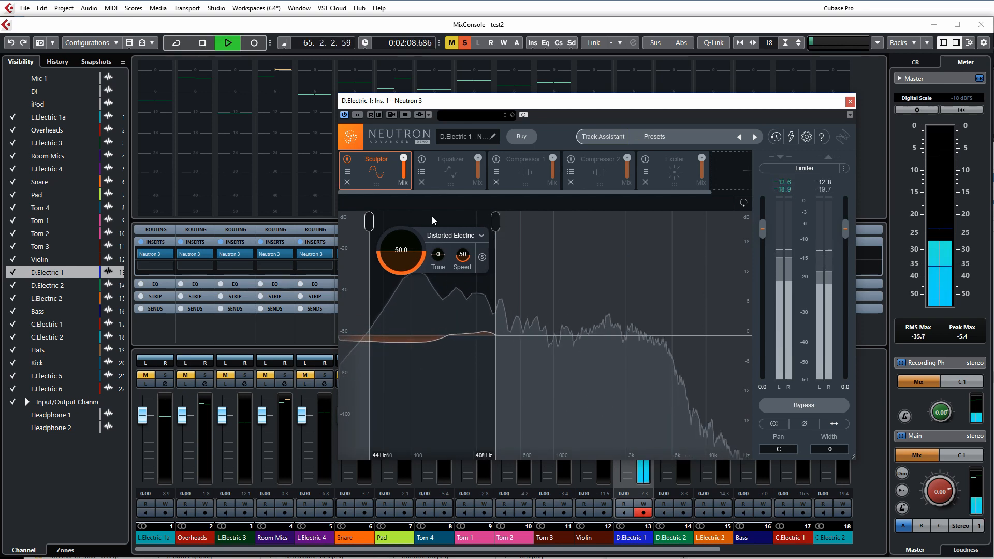
Step: Set Sculptor's action region to about 63 Hz to 484 Hz and raise its amount to 80.4 during playback
mouse_move(370, 222)
left_mouse_down()
mouse_move(404, 242)
mouse_move(406, 231)
left_mouse_up()
left_click_drag(496, 231, 507, 228)
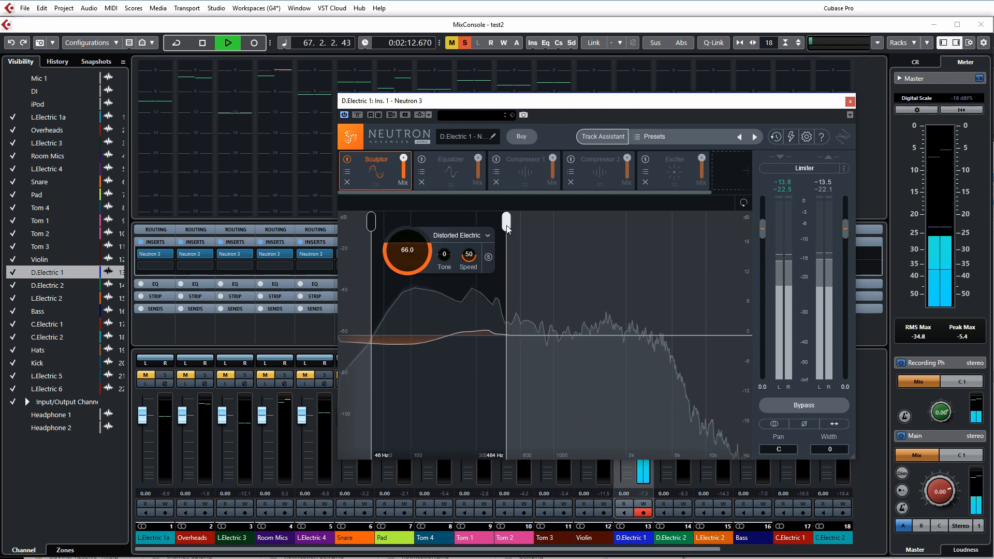
left_click_drag(374, 225, 389, 228)
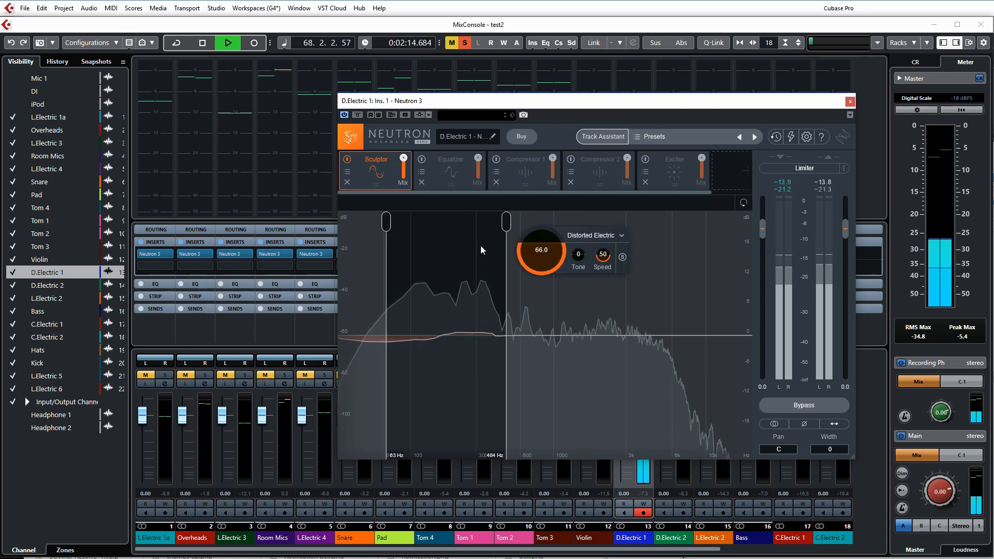
left_click_drag(541, 257, 553, 233)
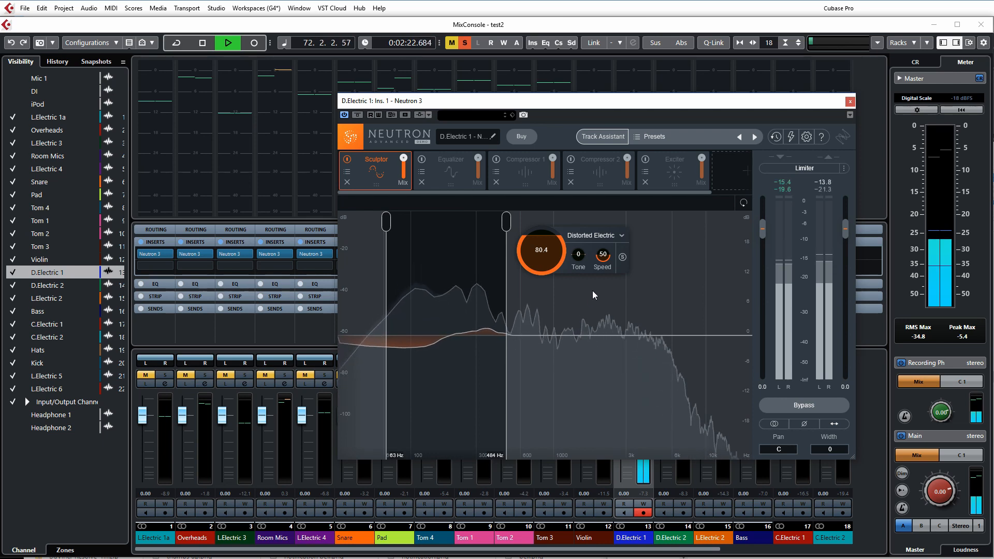
Step: Solo Sculptor's action region to hear it alone, turn the solo off again and restart playback
left_click(623, 260)
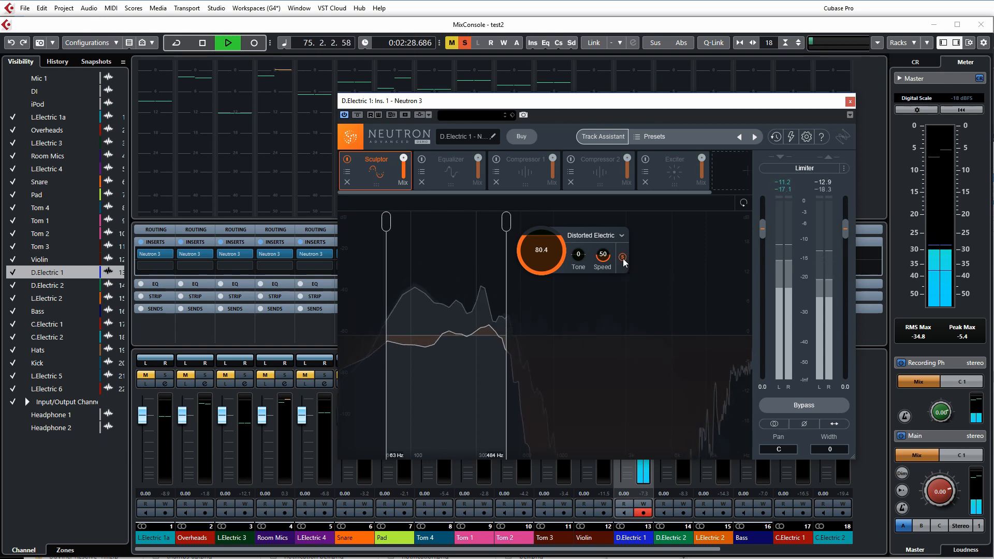
left_click(623, 258)
key("space")
key("space")
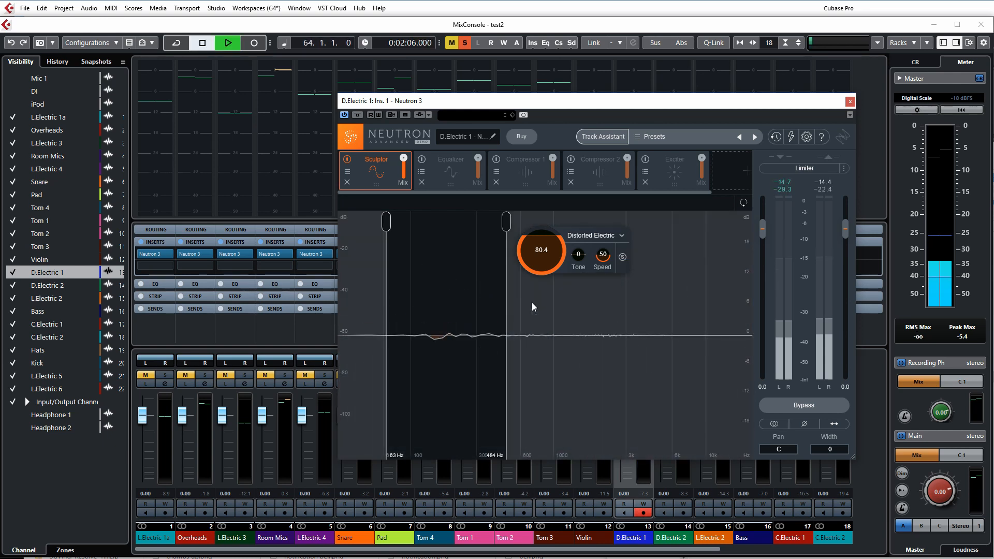
Step: Raise Sculptor's amount to 100 and set its action region to 20 Hz to about 432 Hz
left_click_drag(544, 251, 552, 207)
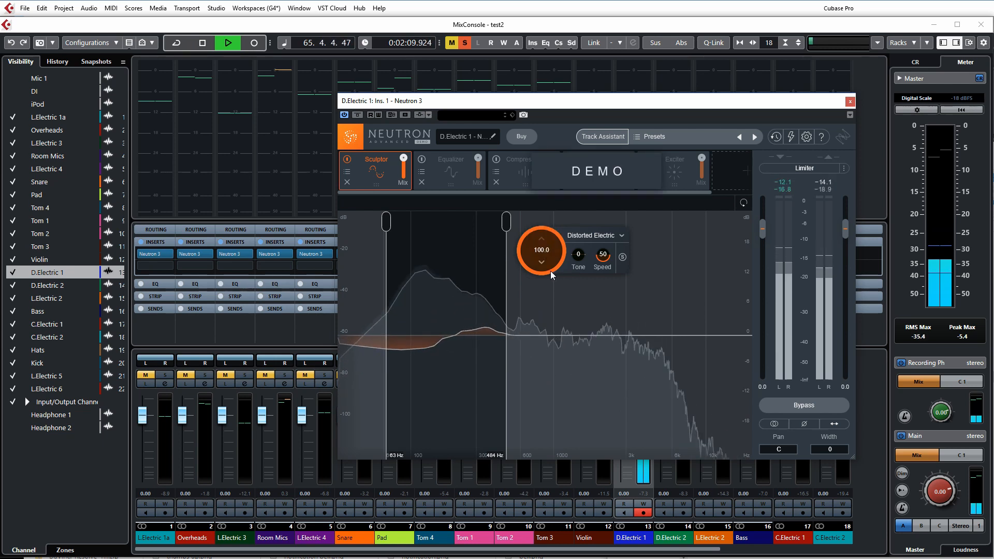
left_click_drag(386, 223, 314, 224)
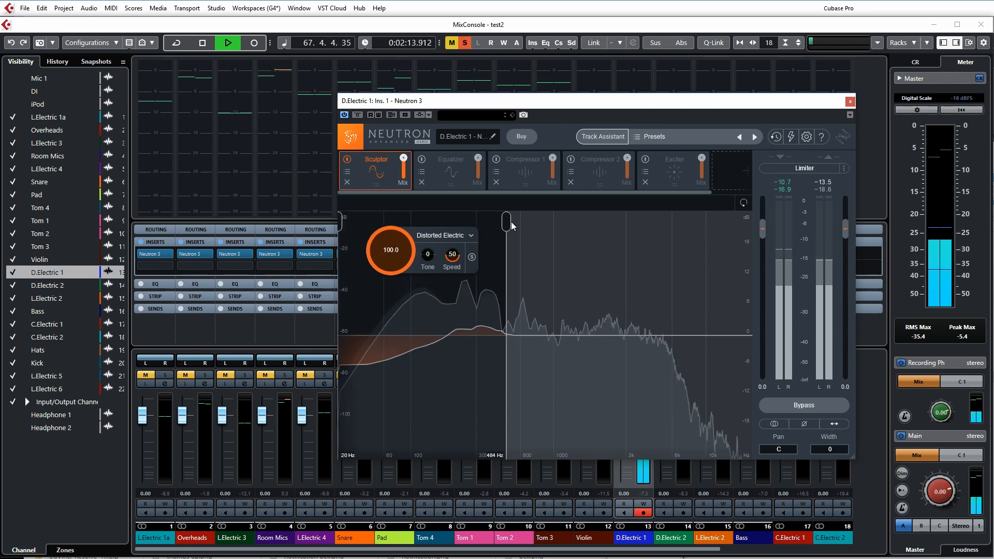
left_click_drag(508, 226, 501, 227)
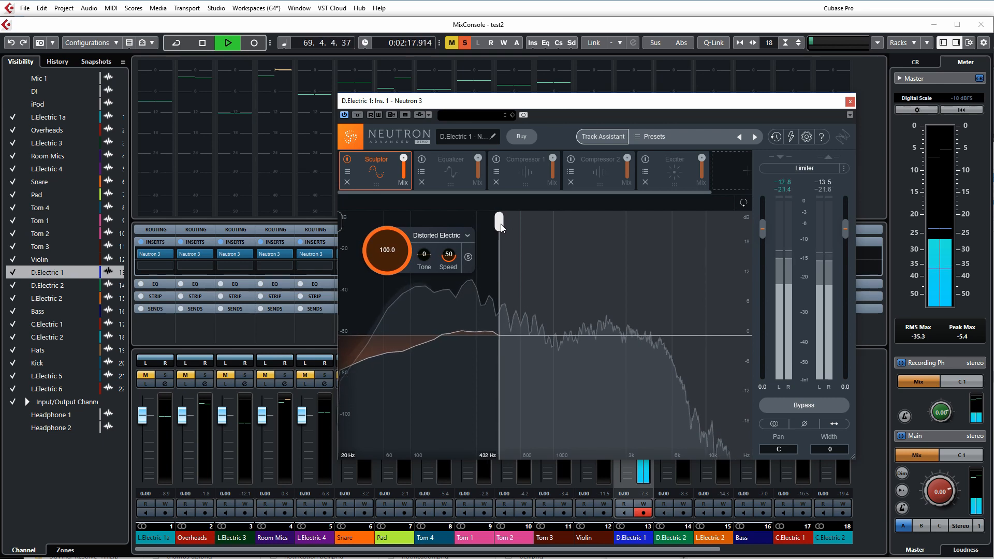
Step: Bypass Sculptor, restart playback and re-enable the module to compare the sound with and without it
left_click(347, 159)
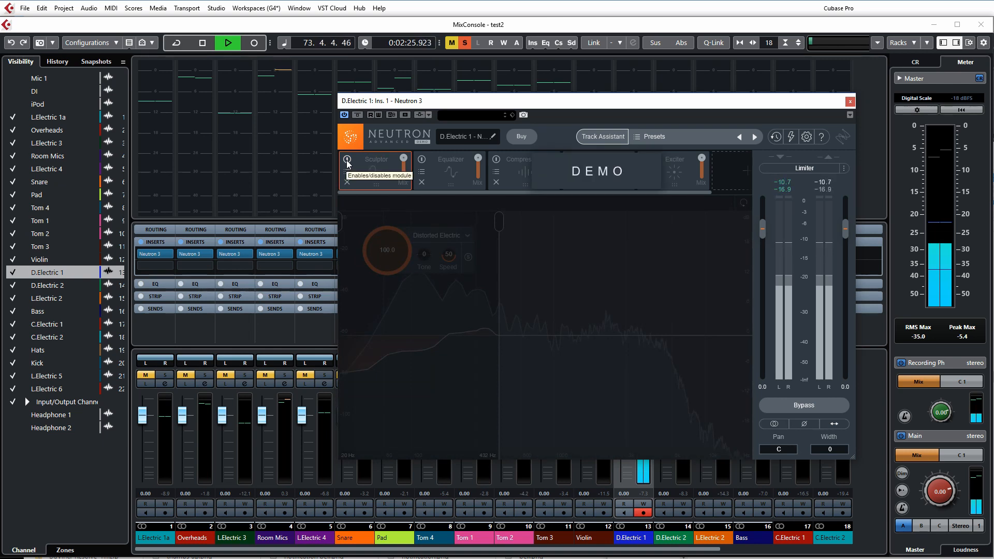
key("space")
key("space")
left_click(347, 161)
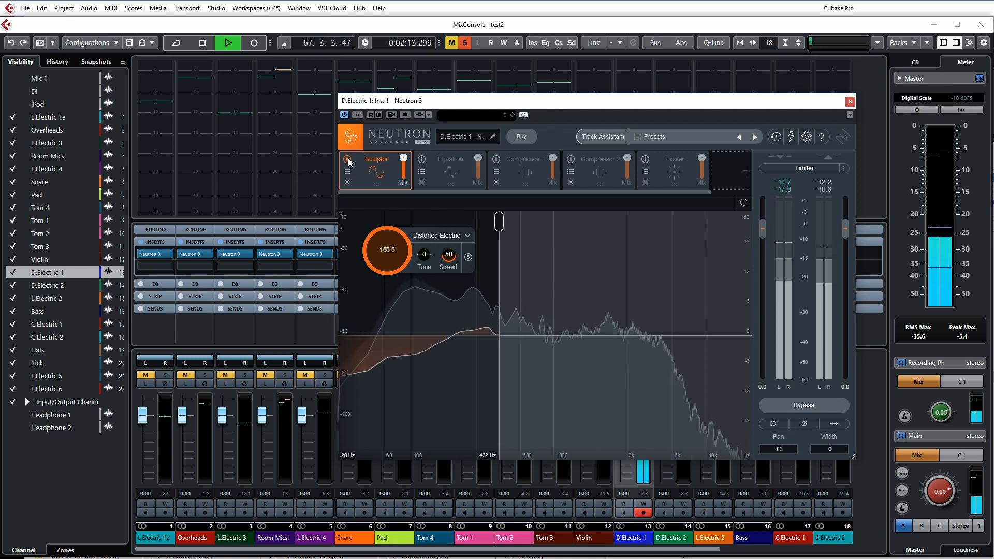
Step: Extend Sculptor's action region up to about 19.0 kHz, lower its amount to 48.0 and stop playback
left_click_drag(496, 222, 745, 240)
left_click_drag(513, 250, 517, 291)
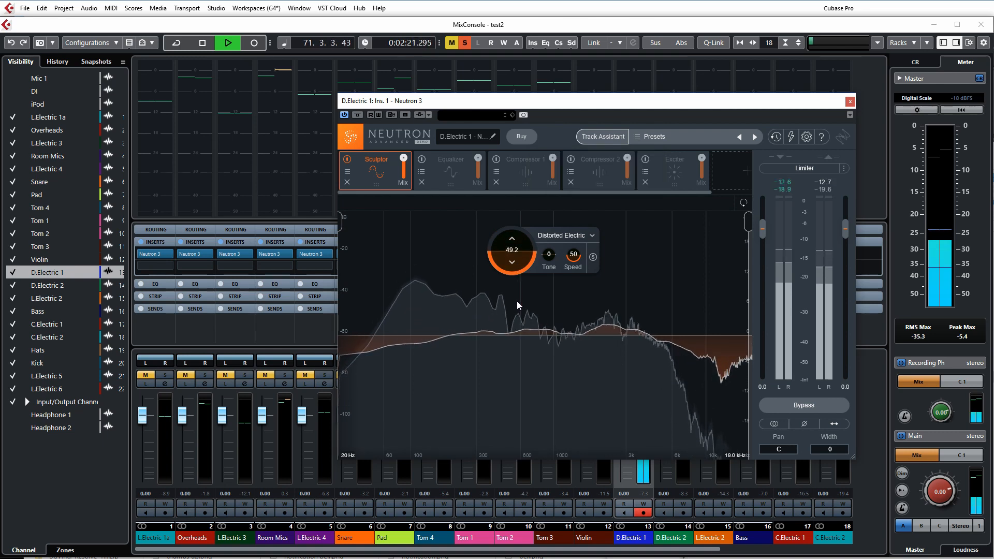
key("space")
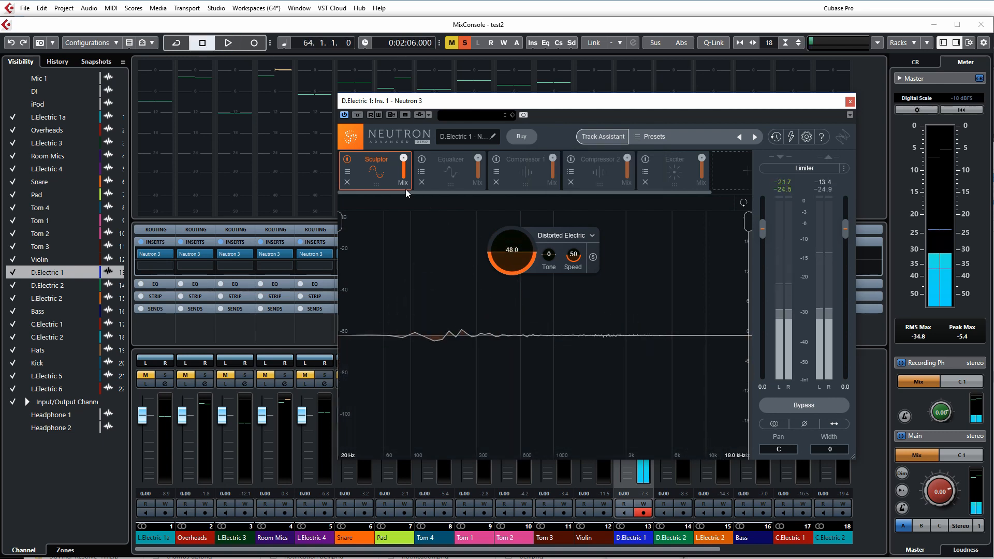
Step: Load the Remove Mud preset for Sculptor and close the preset manager
left_click(347, 175)
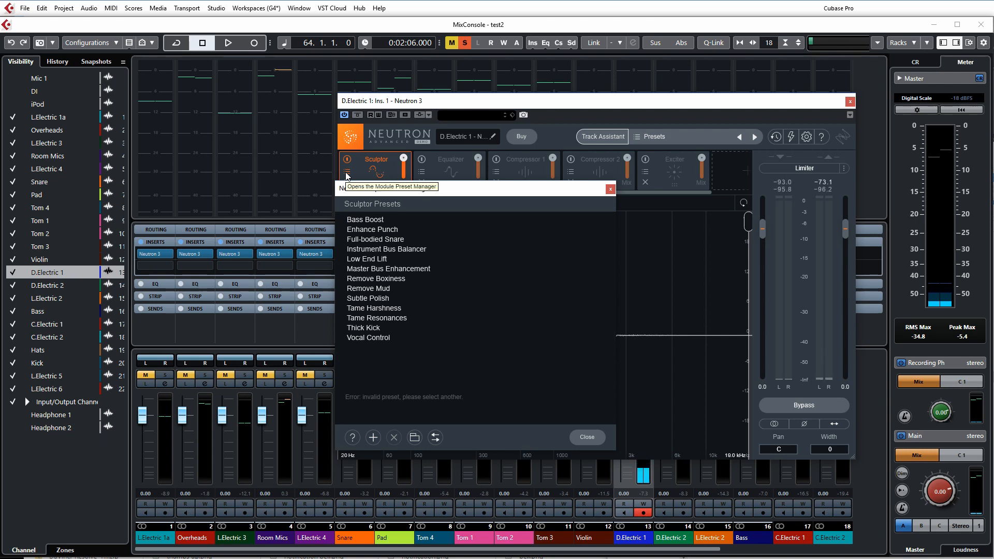
left_click(383, 290)
left_click(588, 438)
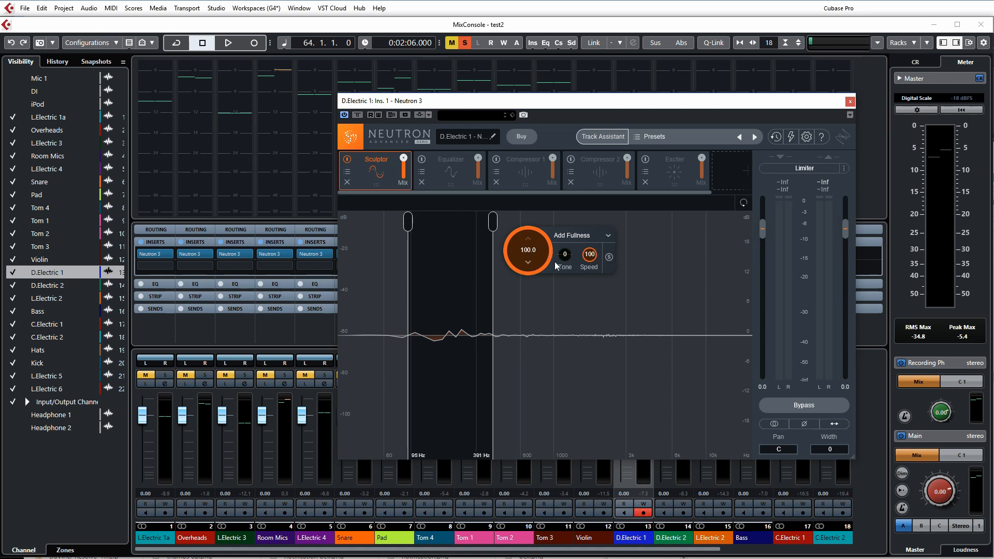
Step: Play D.Electric 1 with the preset, temporarily soloing Sculptor's action region, and replay the passage before stopping
key("space")
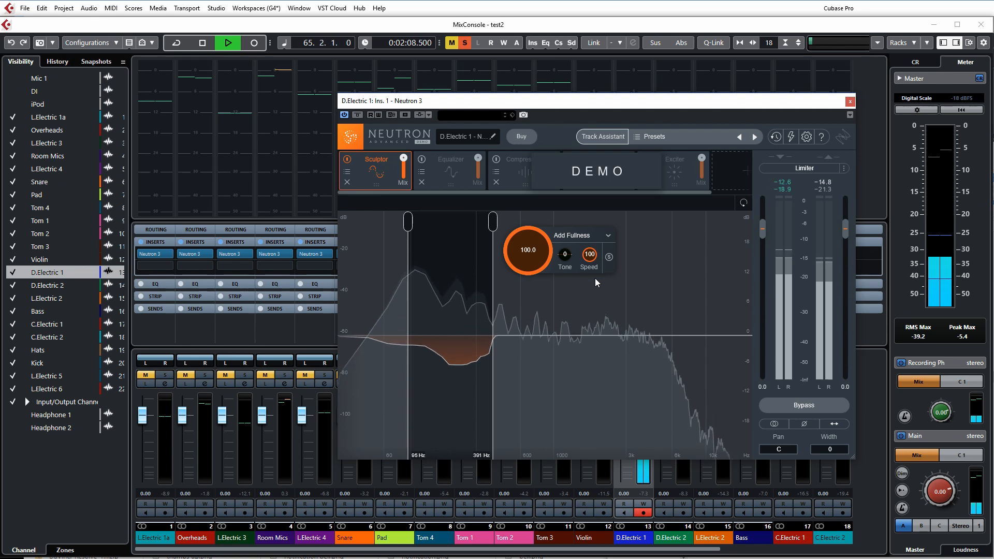
left_click(610, 258)
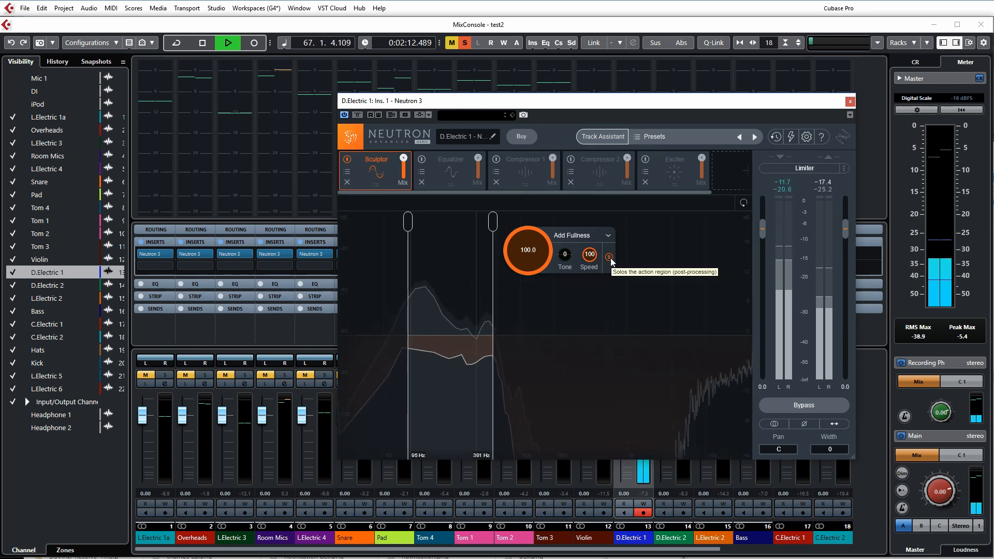
left_click(611, 260)
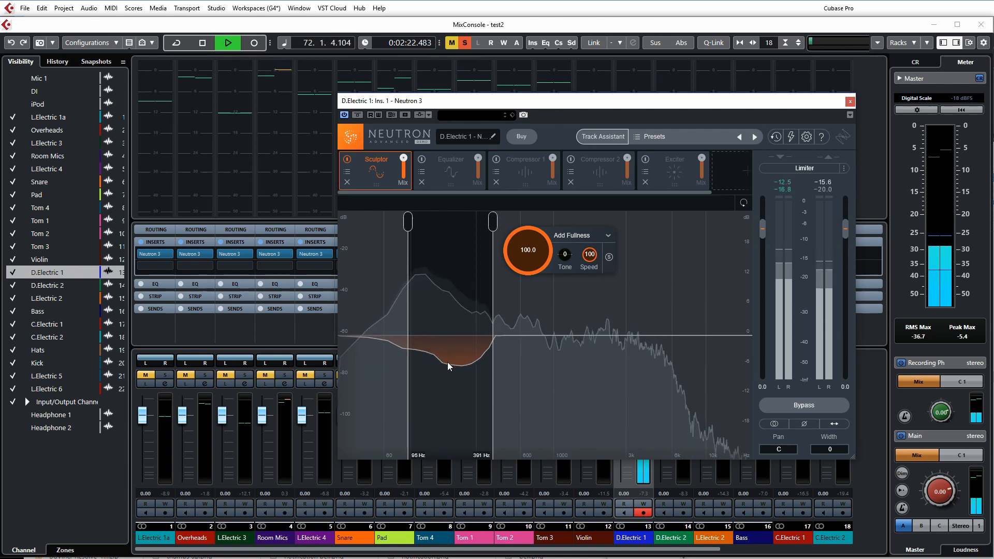
key("space")
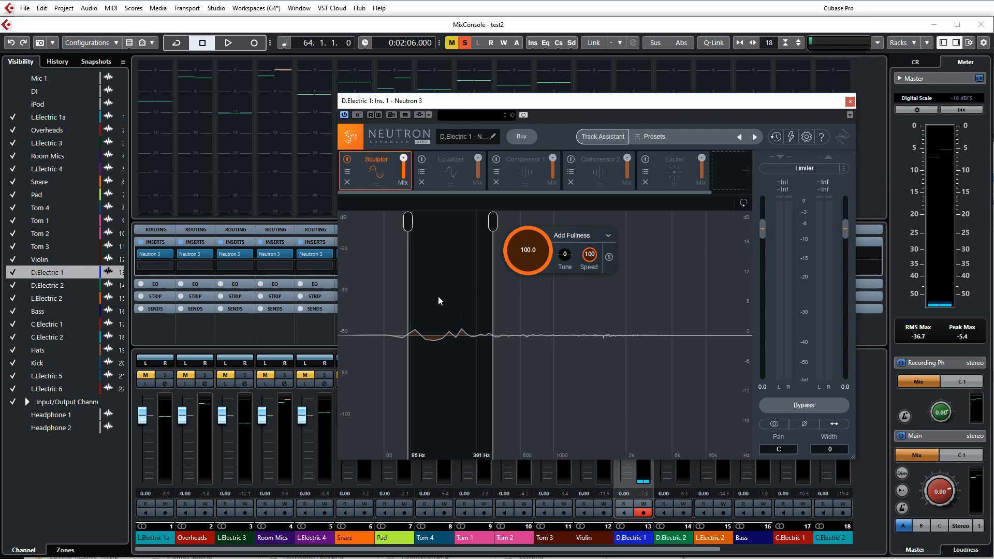
key("space")
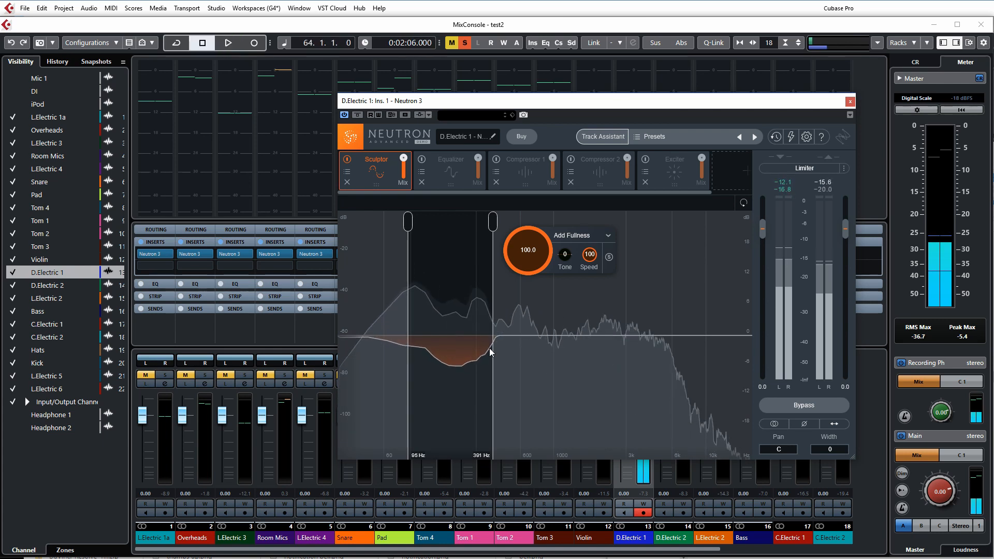
key("space")
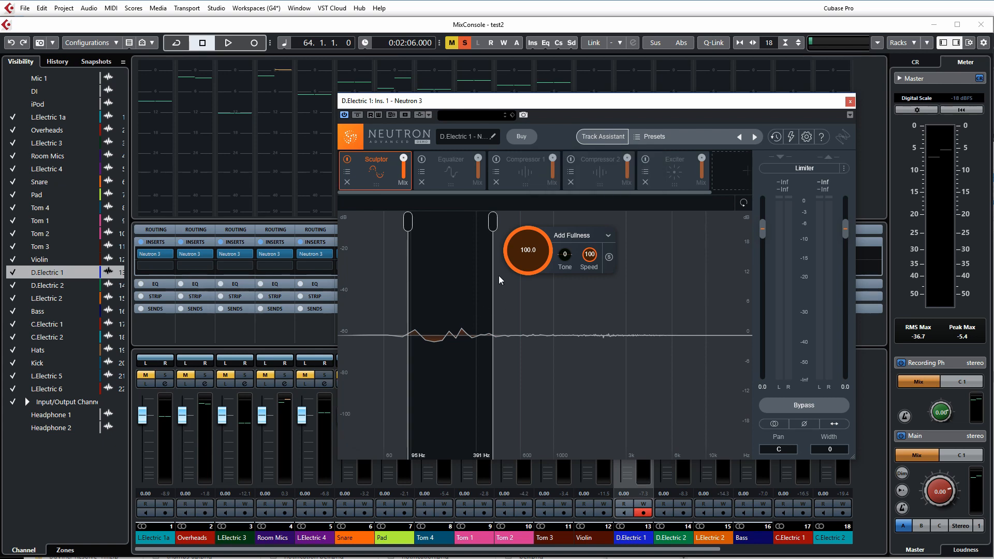
Step: Move the solo from D.Electric 1 to the Kick track and open Kick's Neutron 3 insert in demo mode
left_click(851, 102)
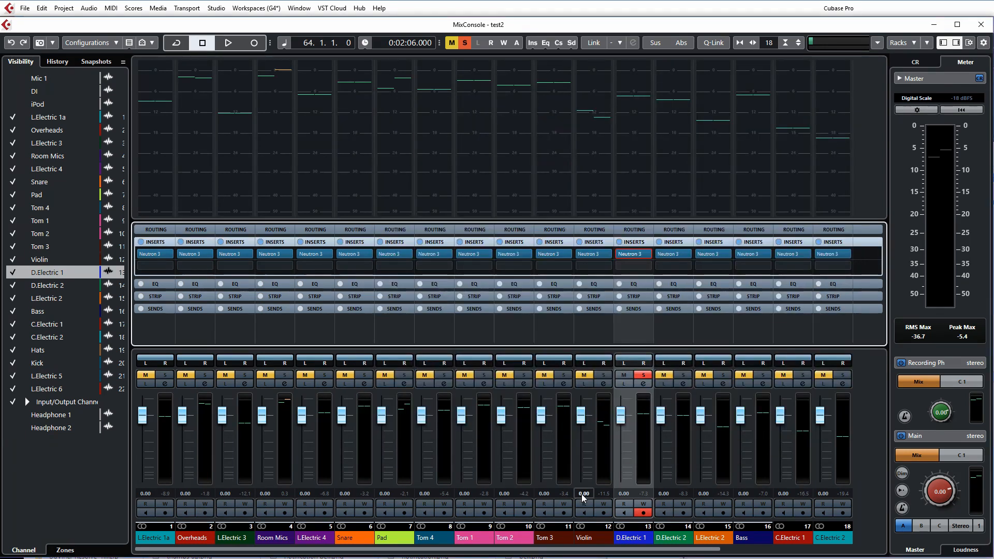
left_click(642, 377)
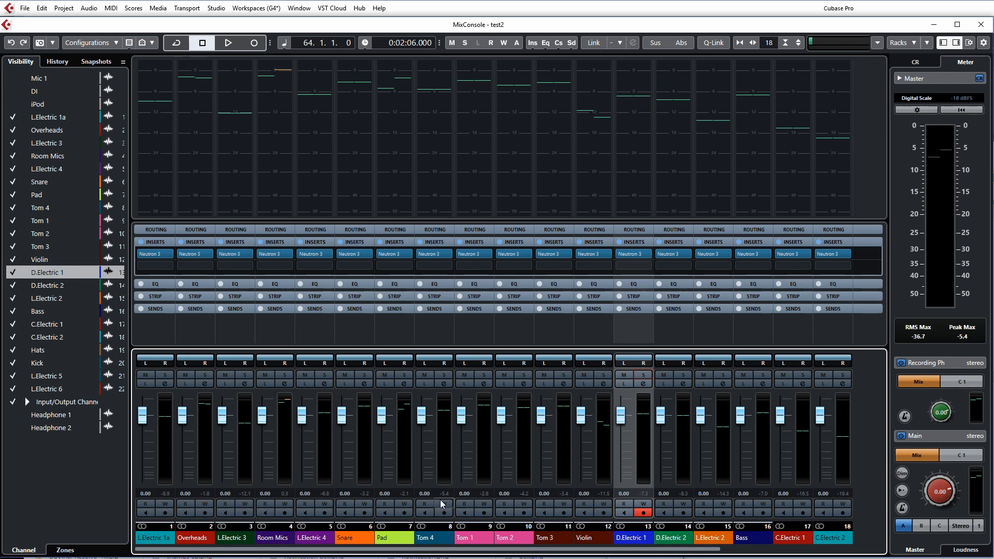
left_click_drag(714, 552, 851, 554)
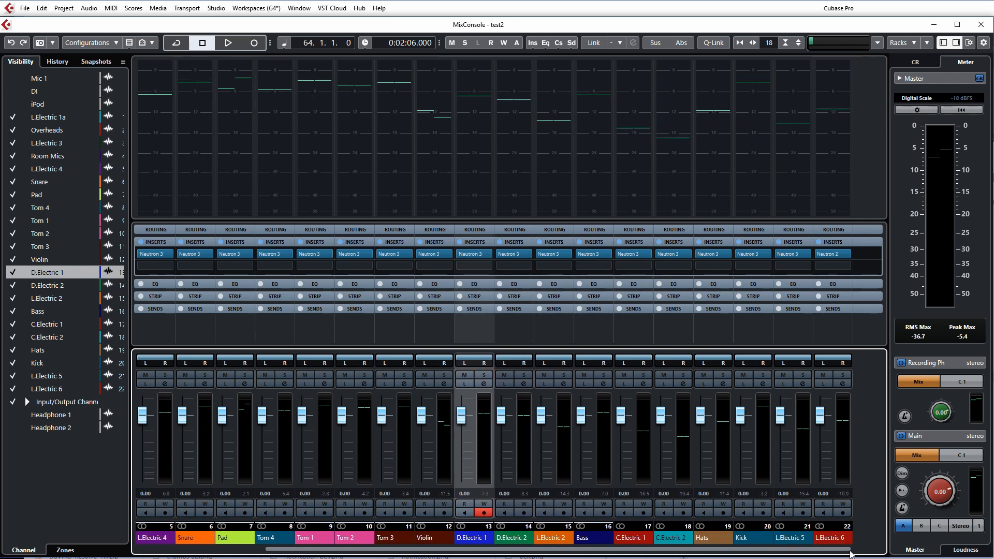
left_click(763, 375)
left_click(755, 256)
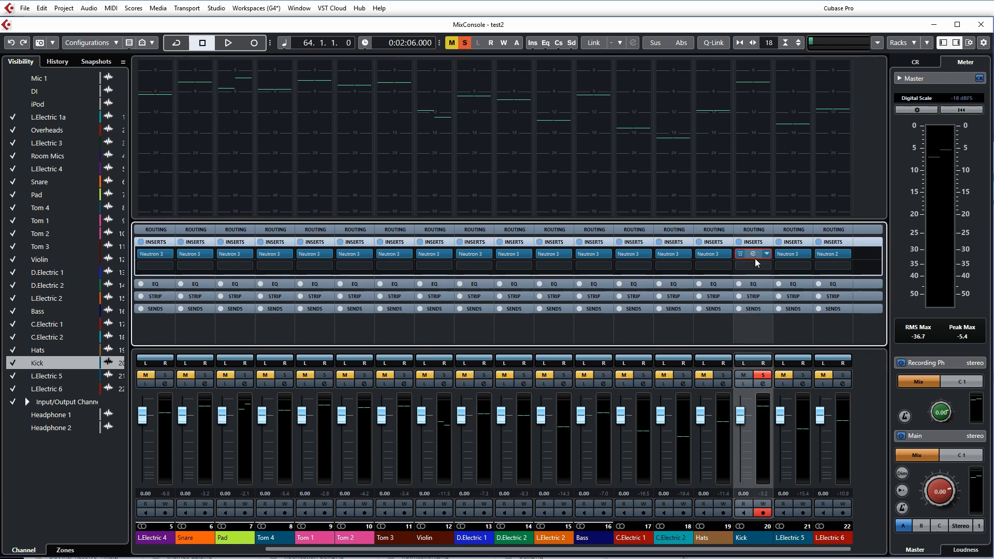
left_click(754, 261)
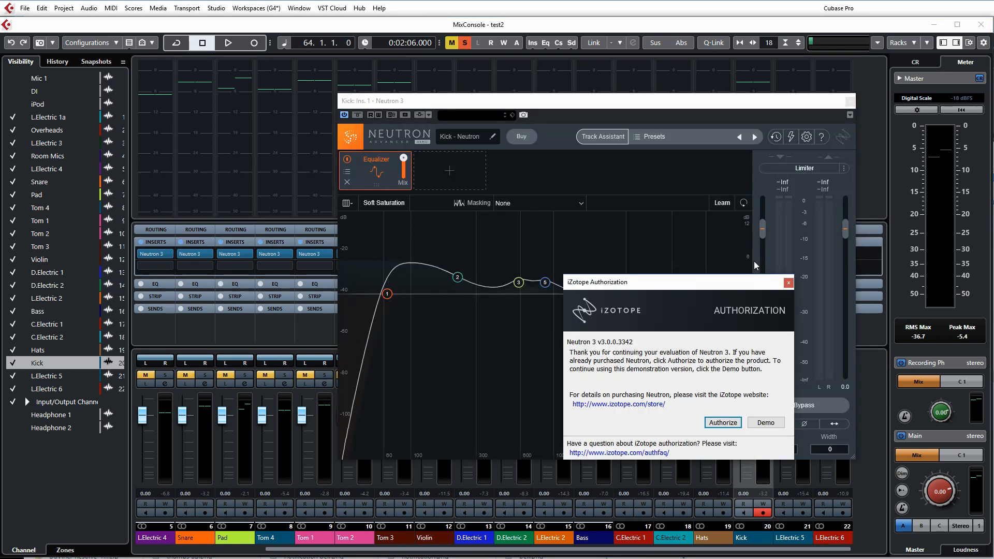
left_click(766, 422)
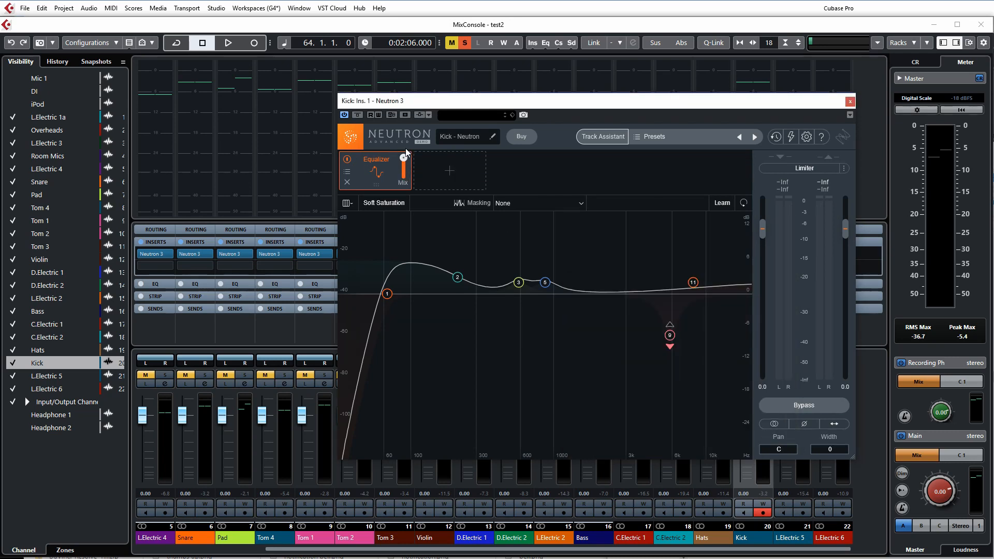
Step: Remove Kick's Equalizer module and run Track Assistant with Auto-detect, Balanced style and Medium intensity, accepting its suggestion and stopping playback
left_click(347, 182)
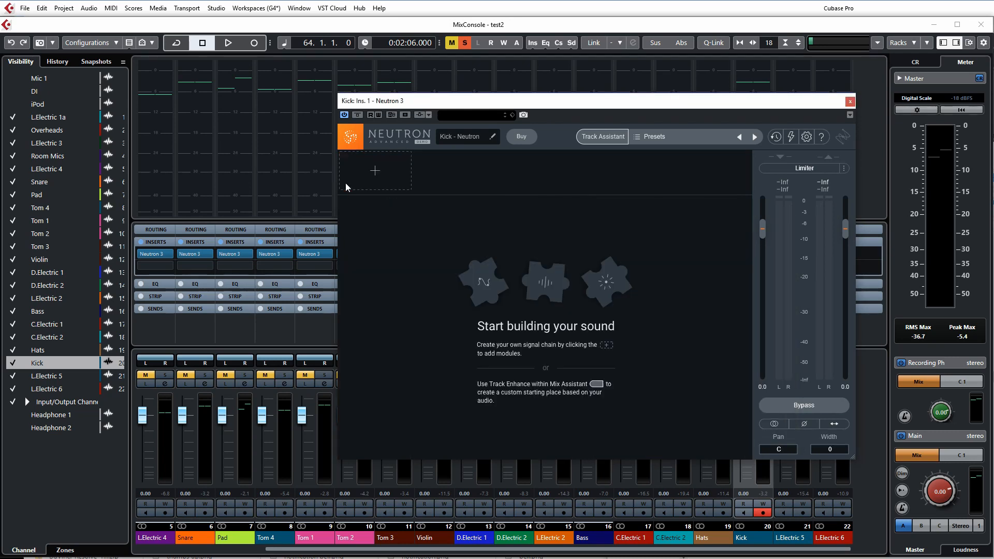
left_click(611, 140)
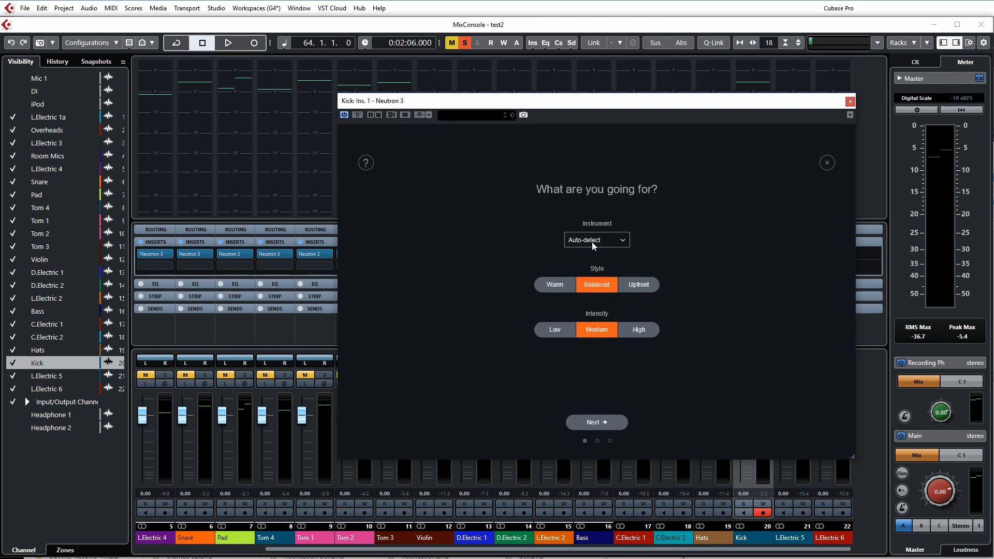
left_click(595, 424)
key("space")
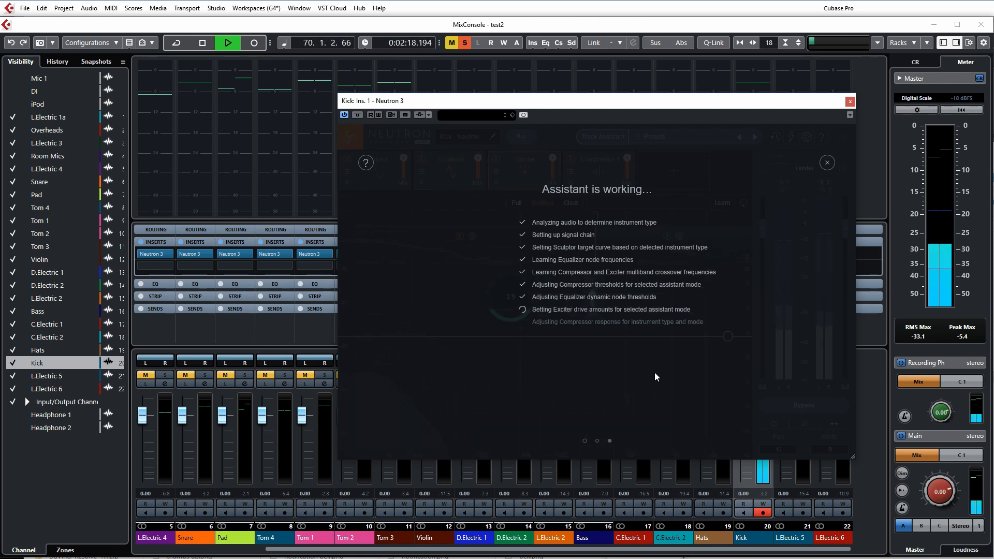
left_click(597, 422)
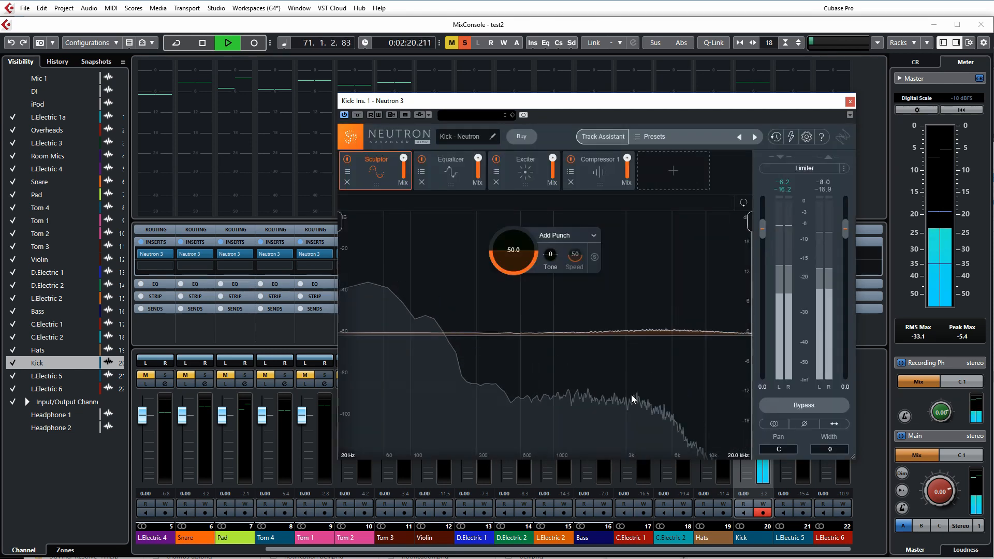
key("space")
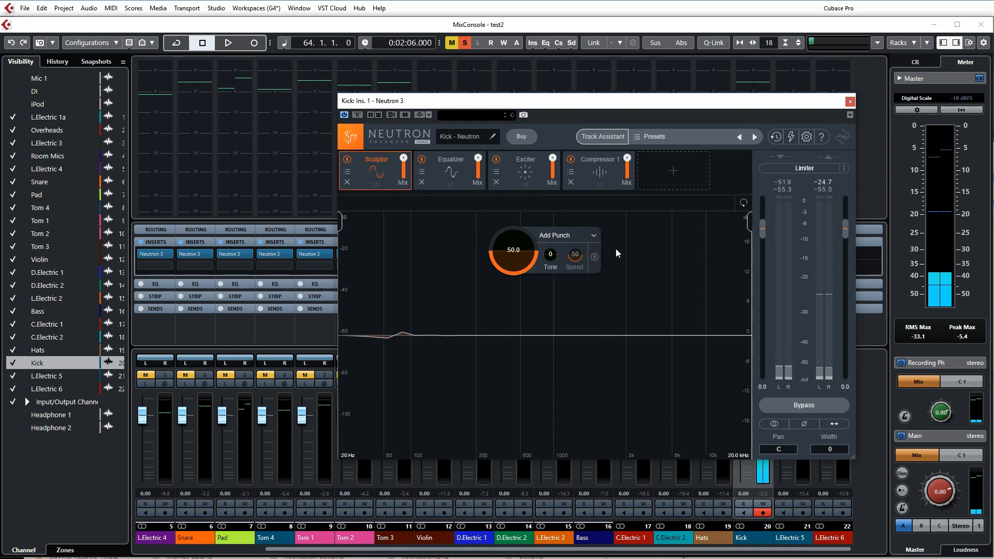
Step: Look through Sculptor's All-purpose and Percussion target curves on Kick without choosing another one
left_click(593, 237)
mouse_move(592, 256)
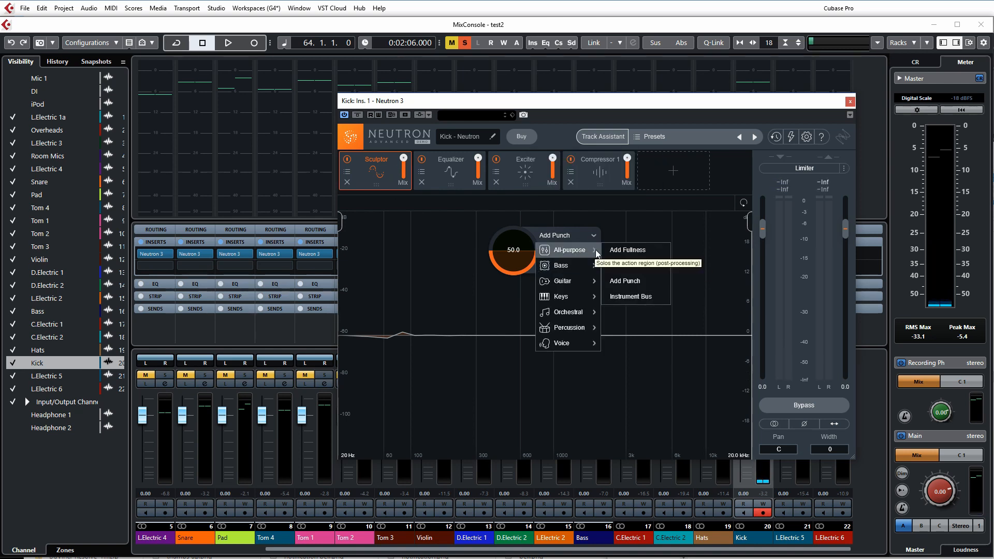
mouse_move(586, 327)
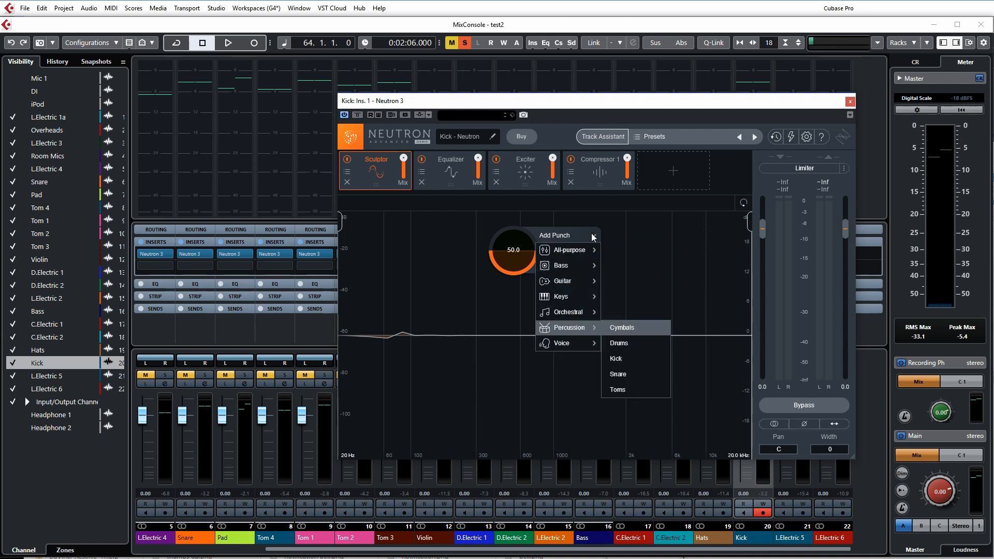
left_click(566, 114)
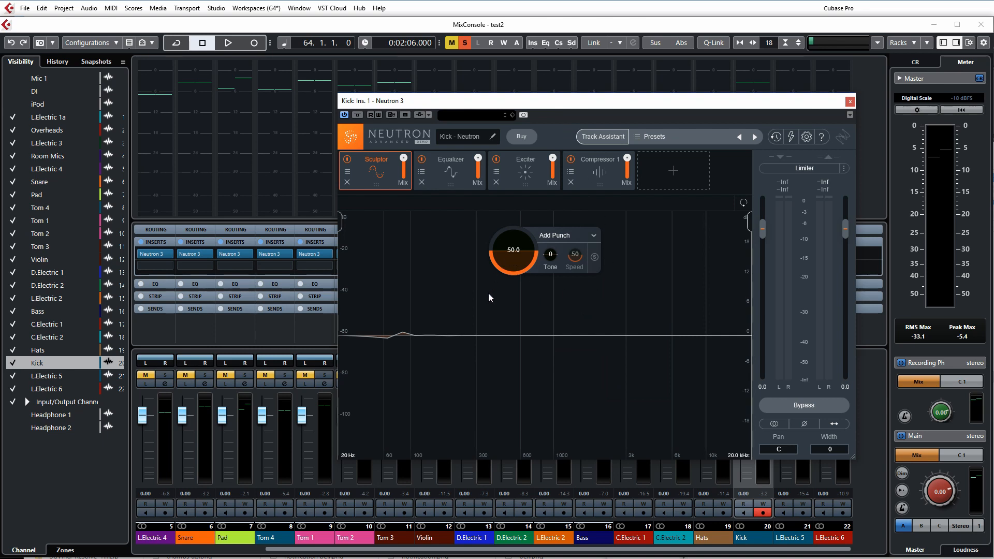
Step: Bypass Kick's Compressor 1, Exciter and Equalizer modules and select Sculptor, leaving only it active
left_click(570, 160)
left_click(491, 160)
left_click(495, 160)
left_click(422, 159)
left_click(383, 175)
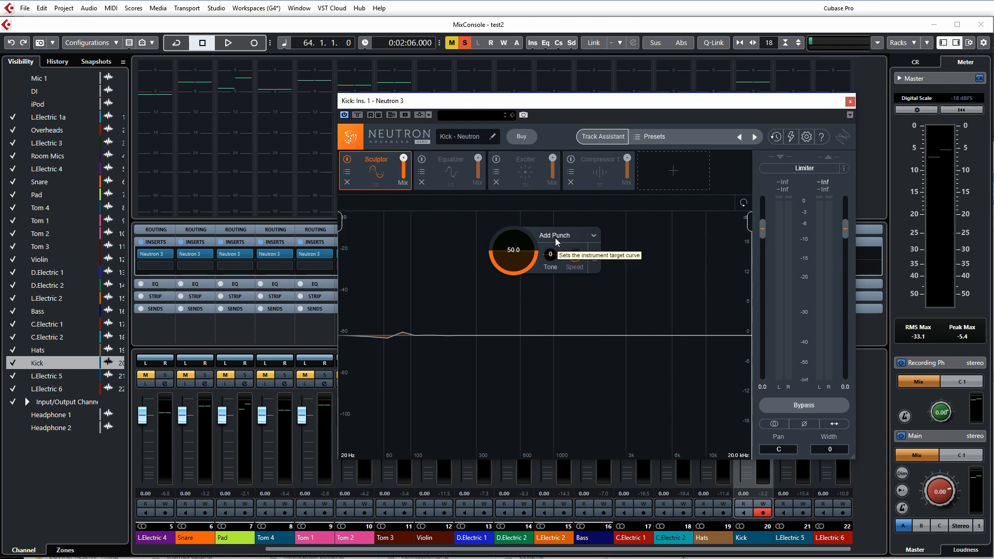
Step: Play the Kick track and compare Sculptor's Add Punch bypassed and enabled, browse the target curves without choosing one, and stop playback
key("space")
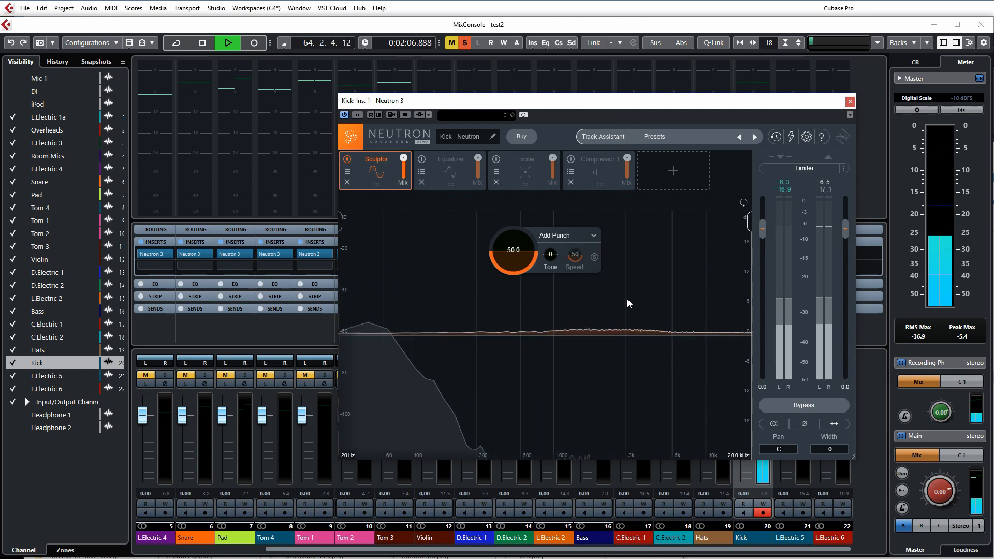
left_click(347, 160)
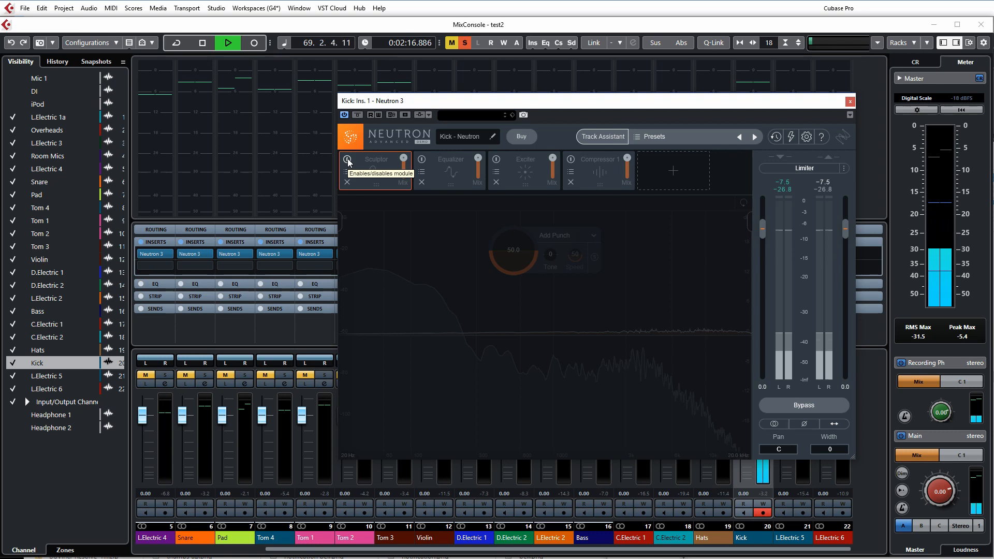
left_click(347, 160)
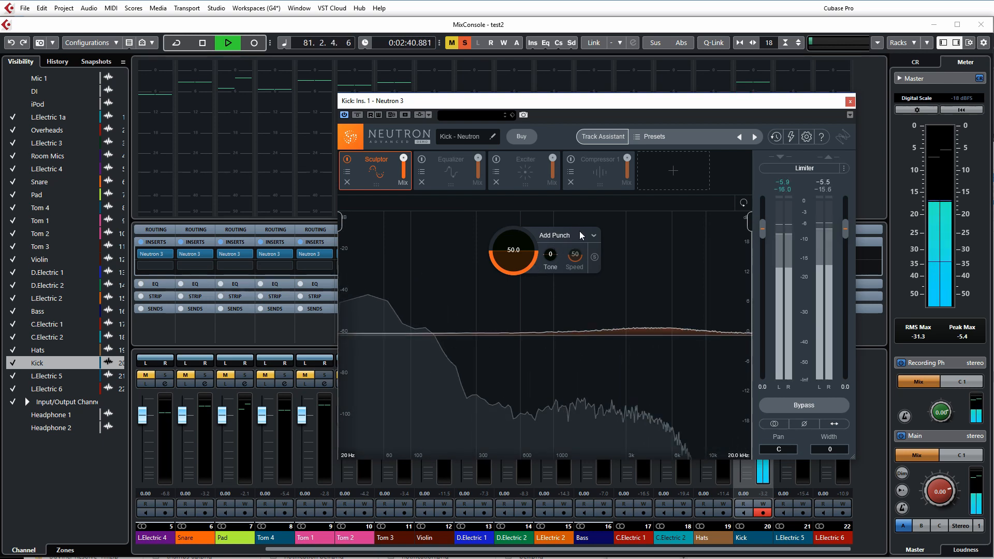
left_click(593, 236)
mouse_move(585, 331)
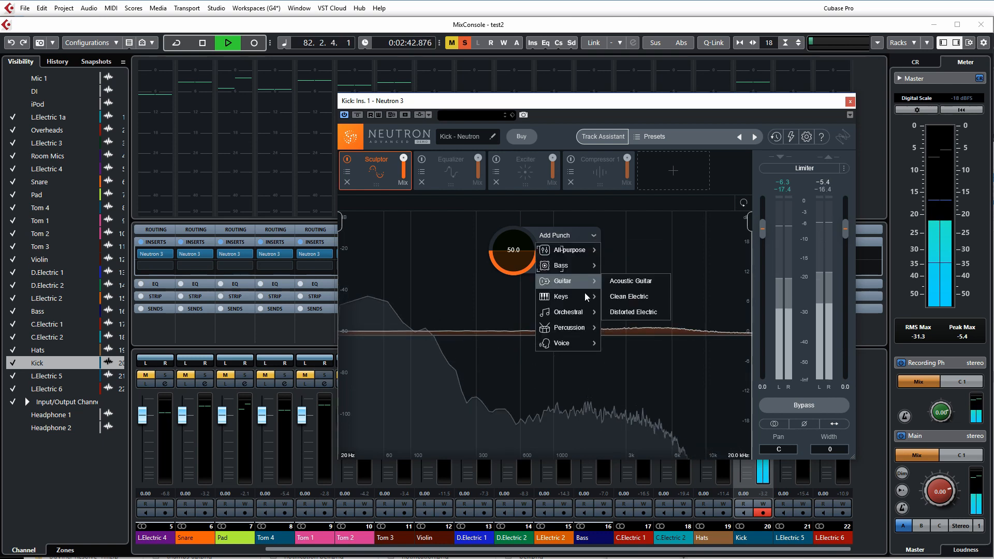
left_click(584, 234)
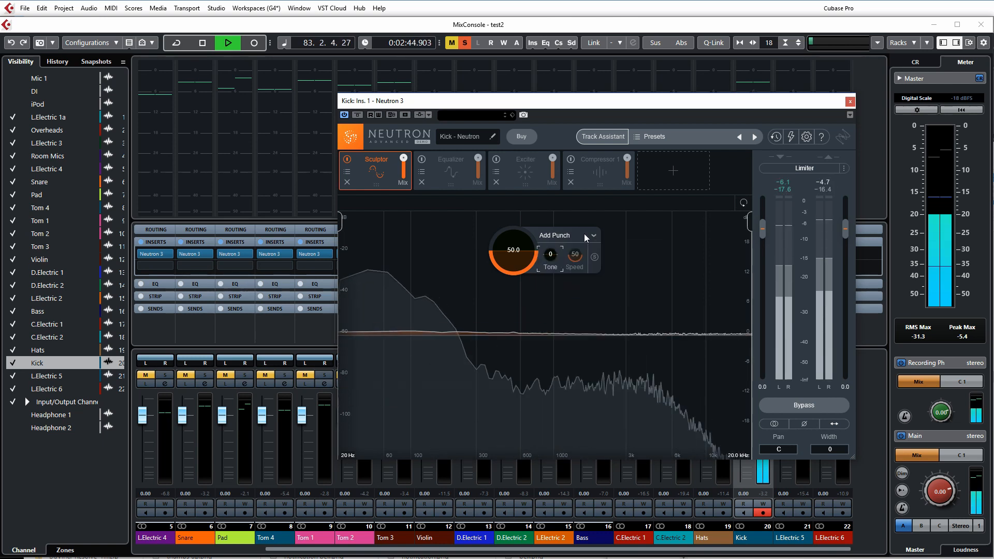
key("space")
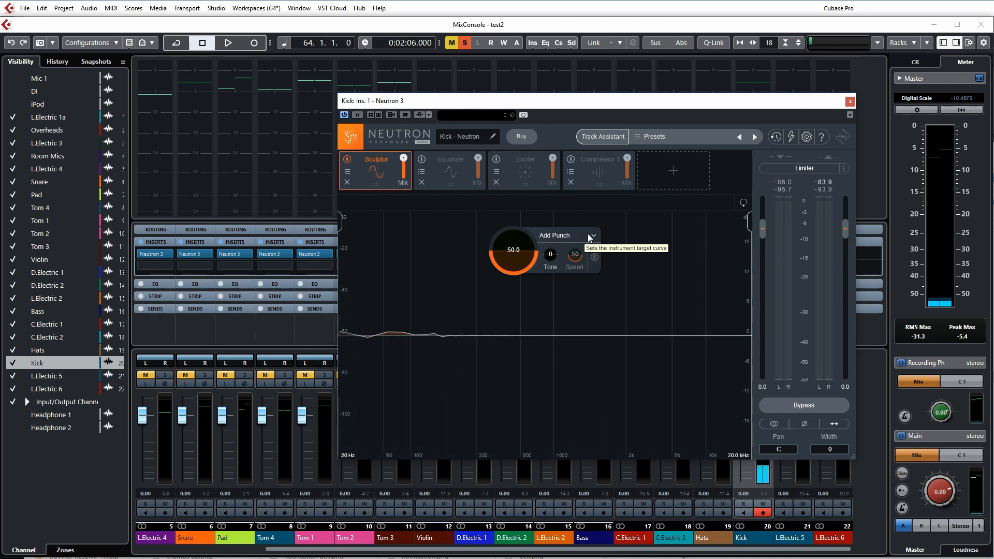
Step: Play the Kick track, switch Sculptor's target curve to the Percussion target Kick, and stop playback after listening
key("space")
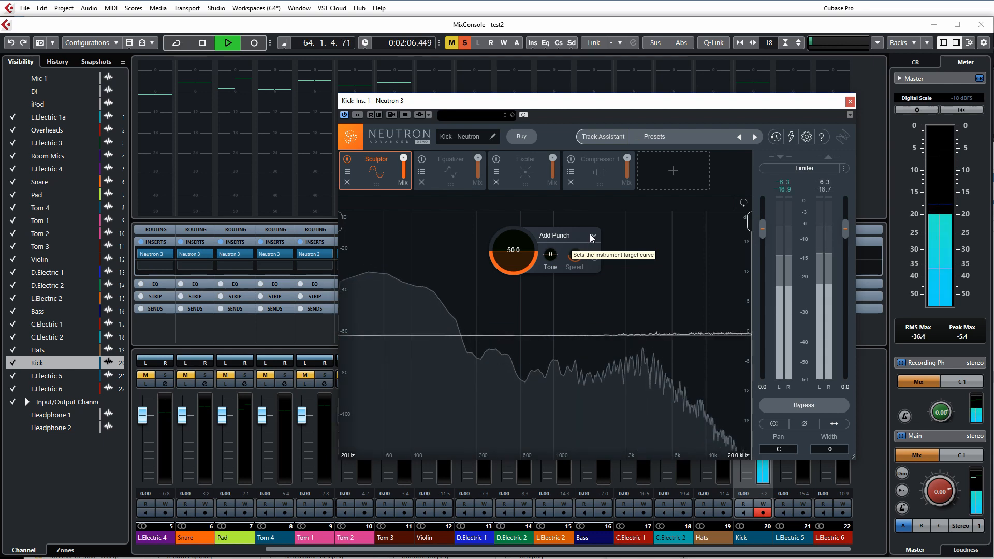
left_click(590, 236)
mouse_move(585, 328)
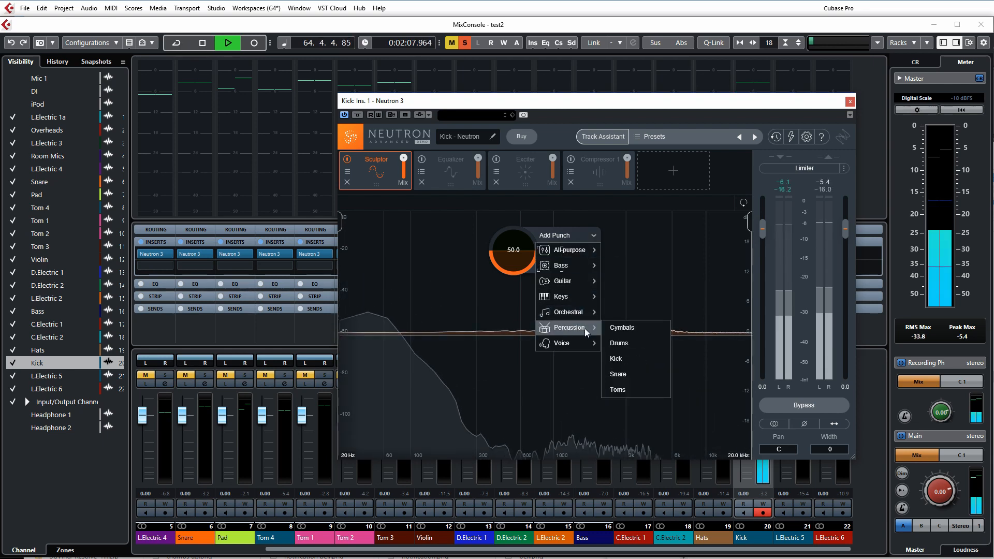
left_click(621, 358)
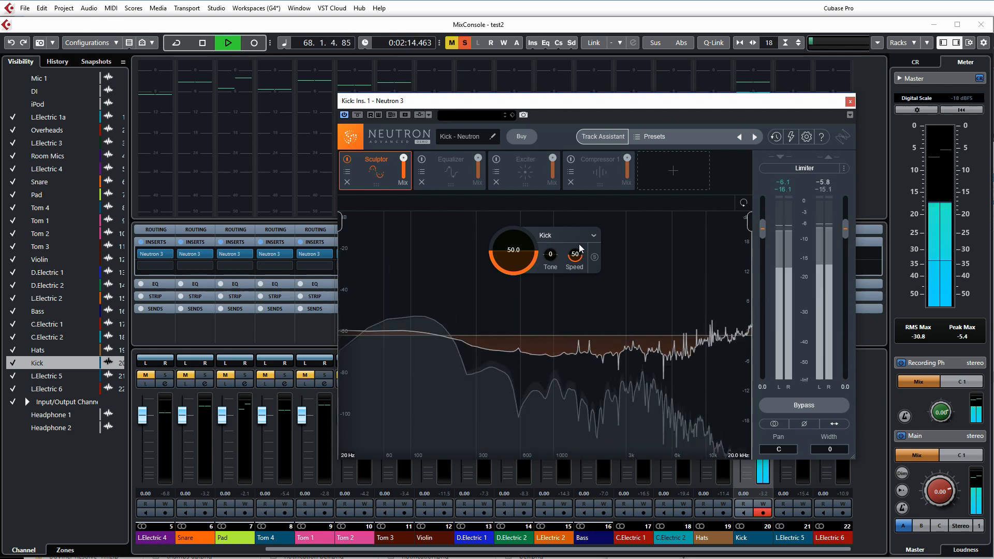
key("space")
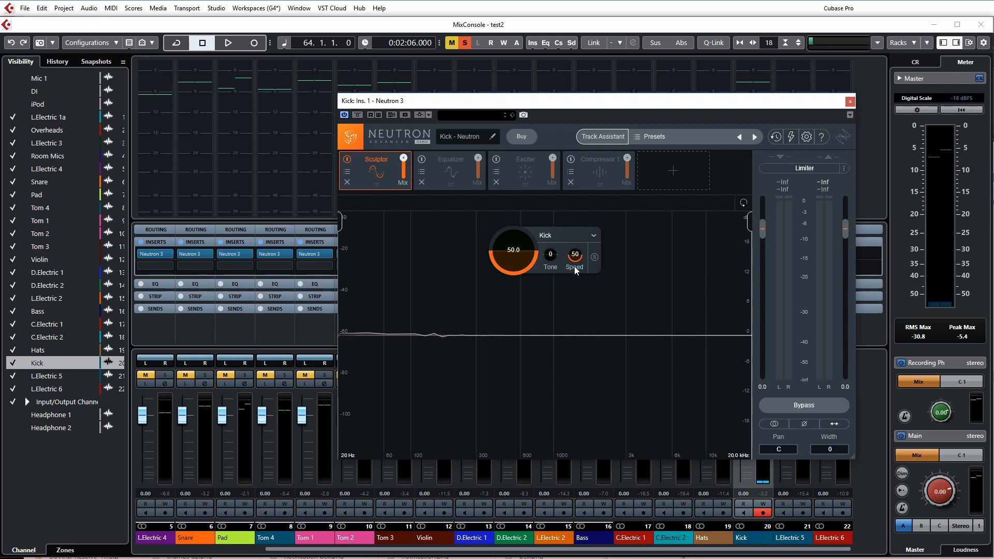
Step: Restart playback and audition Sculptor's All-purpose targets Add Punch and Add Fullness on the Kick track
key("space")
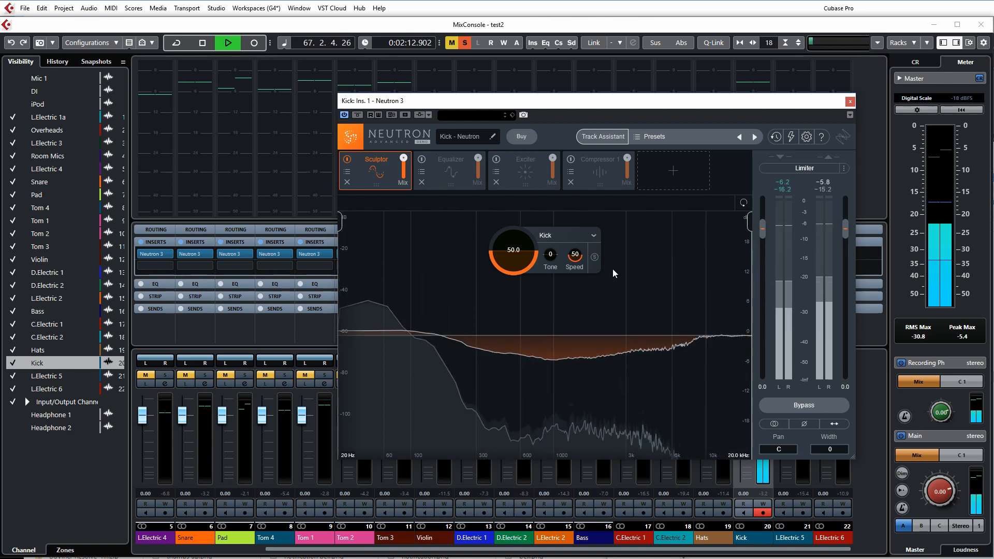
left_click(593, 235)
mouse_move(596, 249)
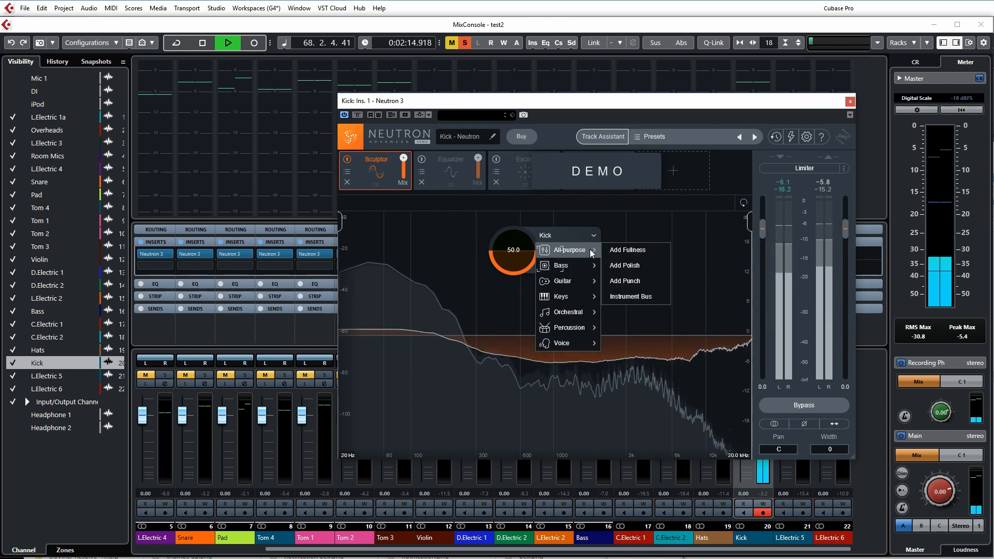
left_click(617, 281)
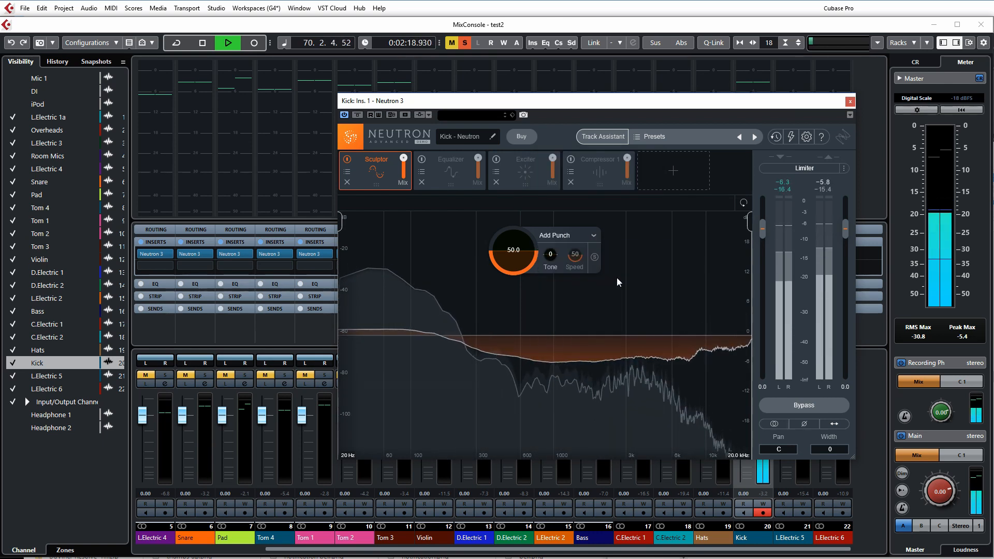
left_click(594, 236)
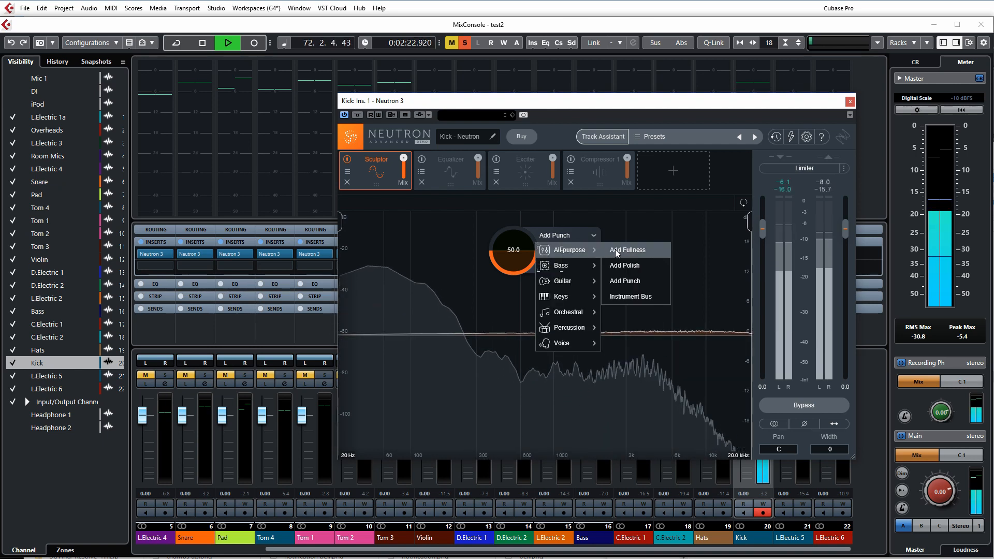
left_click(615, 250)
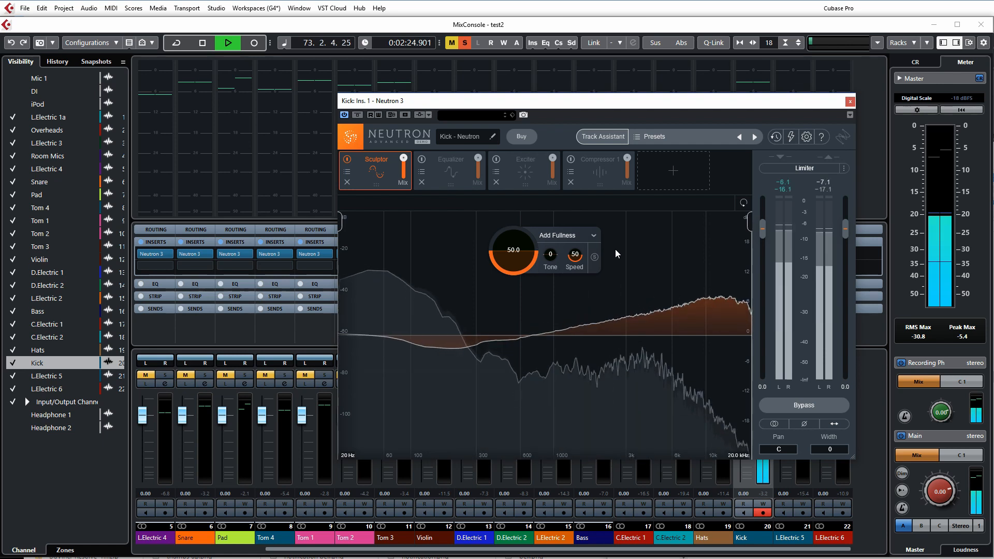
Step: Switch Sculptor's target curve on the Kick track to the Percussion target Drums and stop playback
left_click(594, 235)
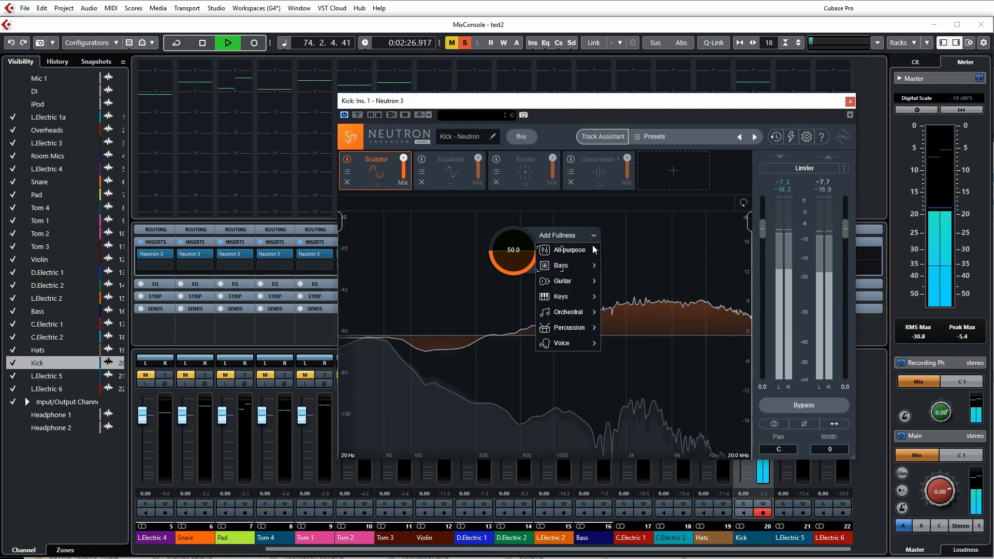
mouse_move(590, 328)
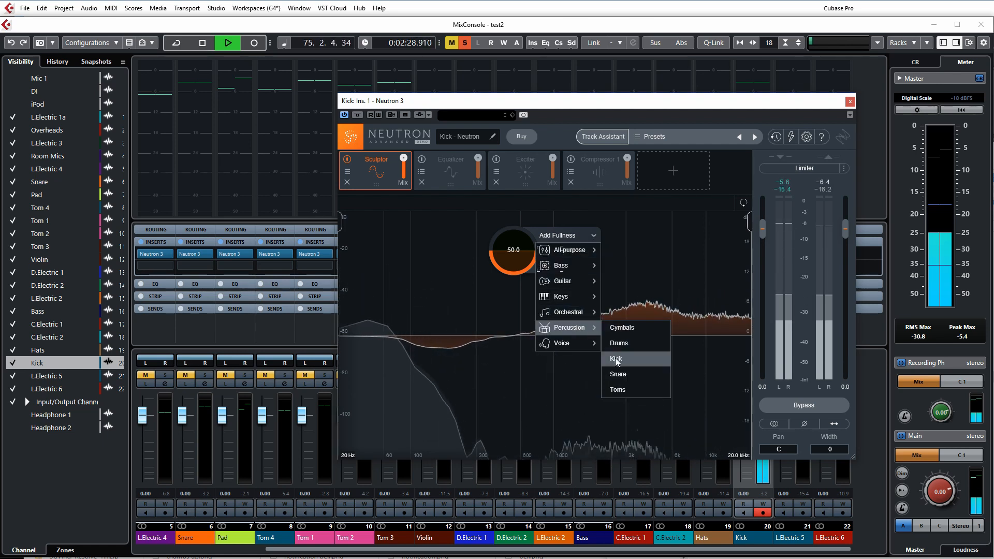
left_click(620, 345)
key("space")
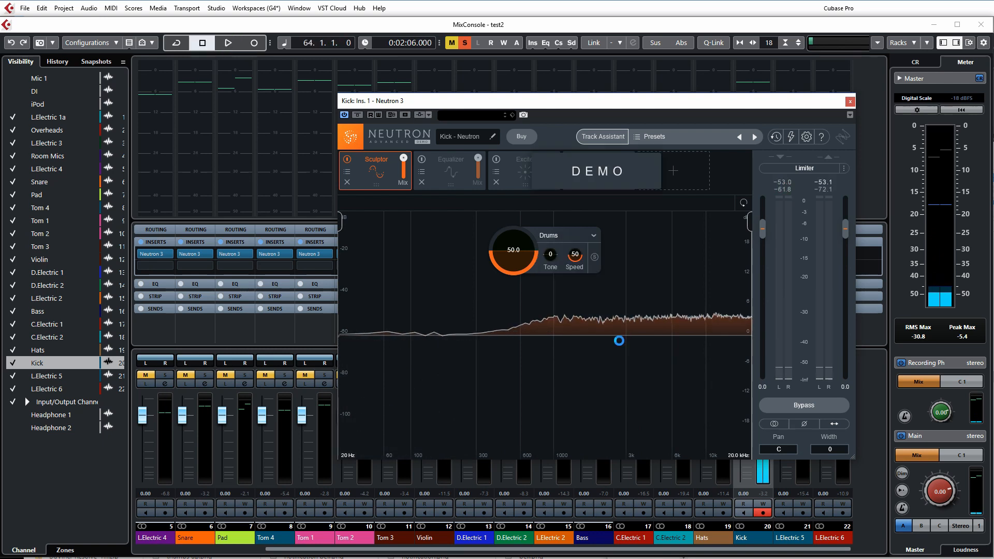
Step: Return Sculptor's target curve to the Percussion target Kick, listen to the result, and stop playback
left_click(593, 238)
mouse_move(592, 327)
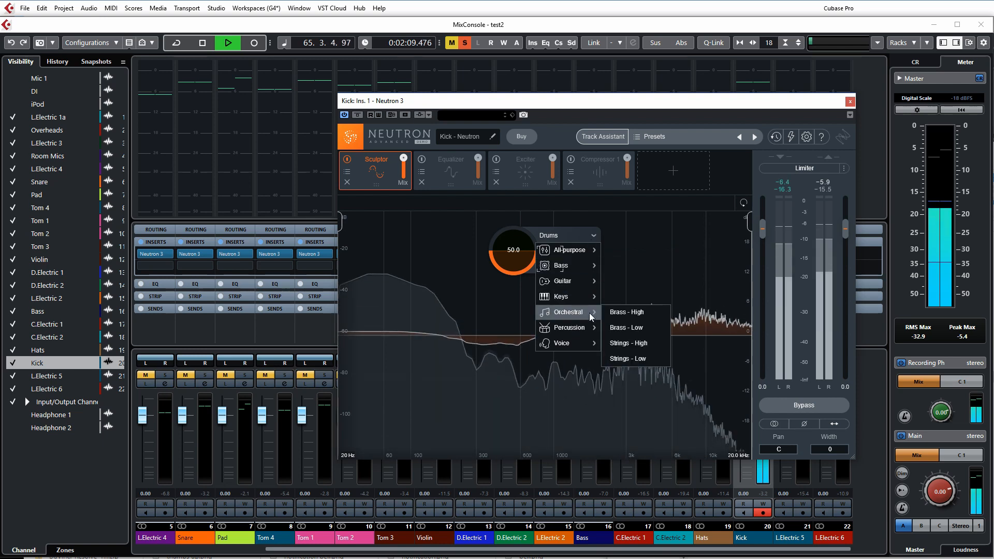
left_click(616, 359)
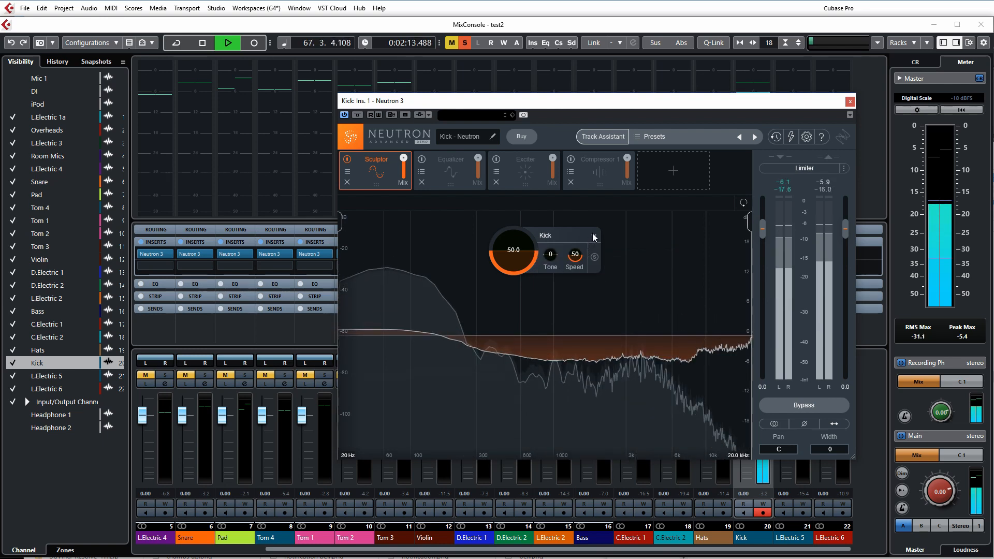
key("space")
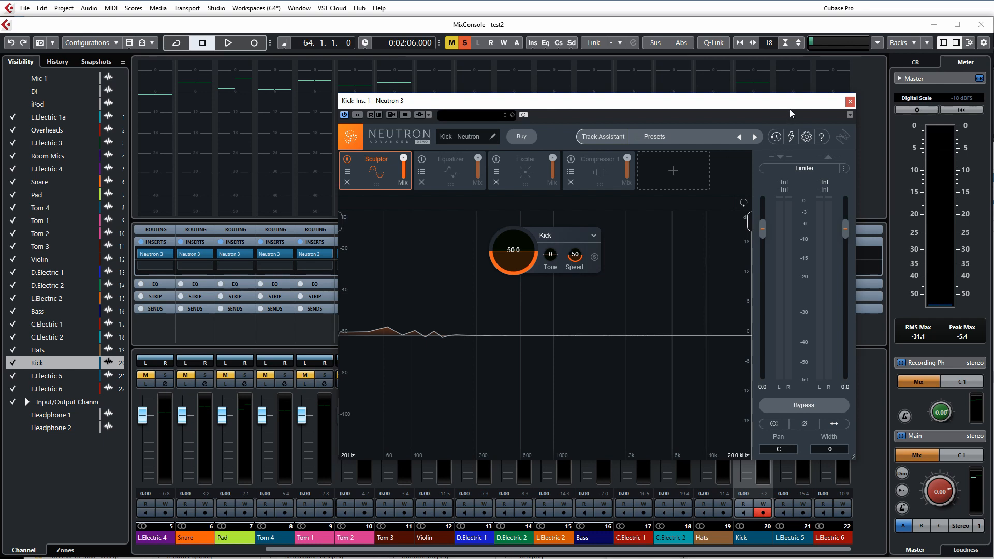
Step: Close Kick's Neutron 3, move the solo from Kick to the Bass track, and open Bass's Neutron 3 insert in demo mode
left_click(849, 101)
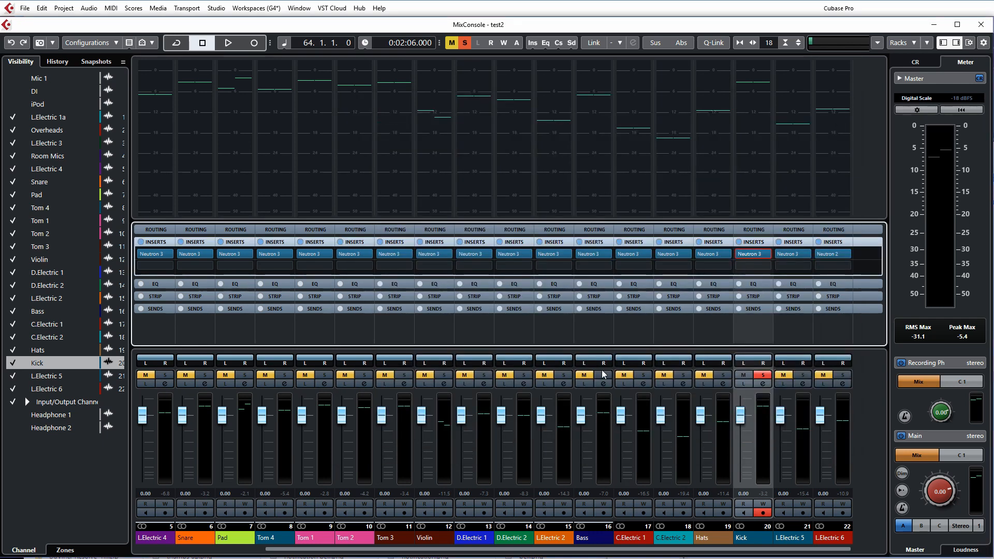
left_click(761, 375)
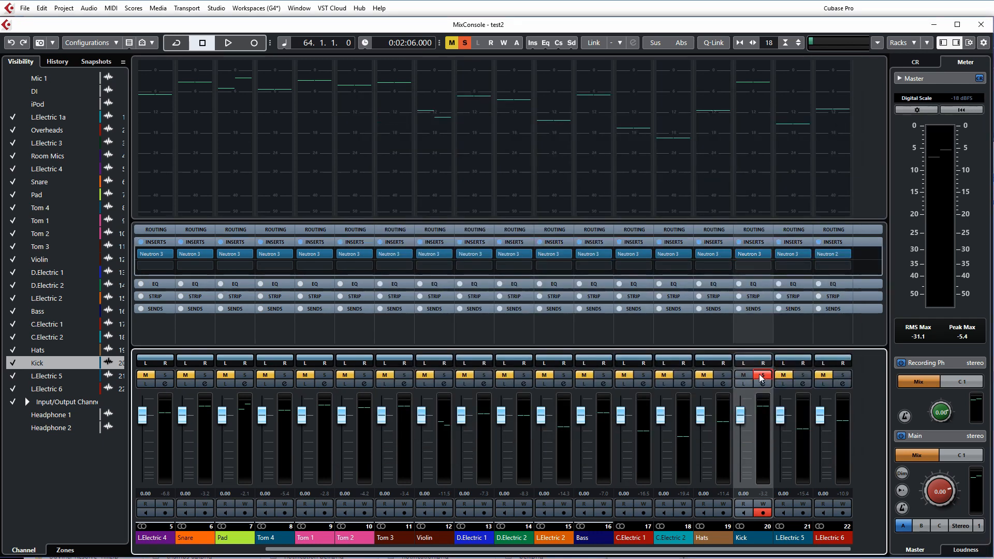
left_click(604, 376)
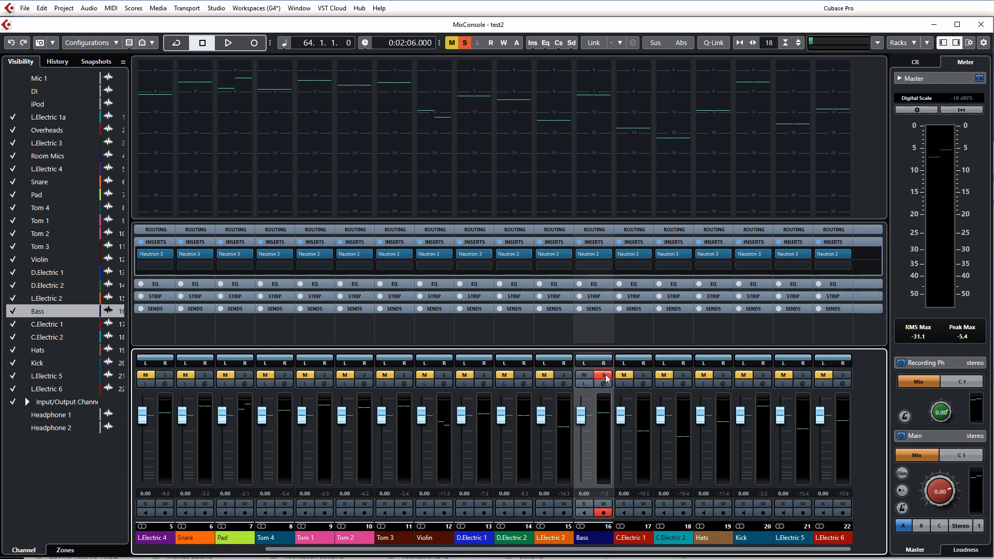
left_click(594, 253)
double_click(579, 261)
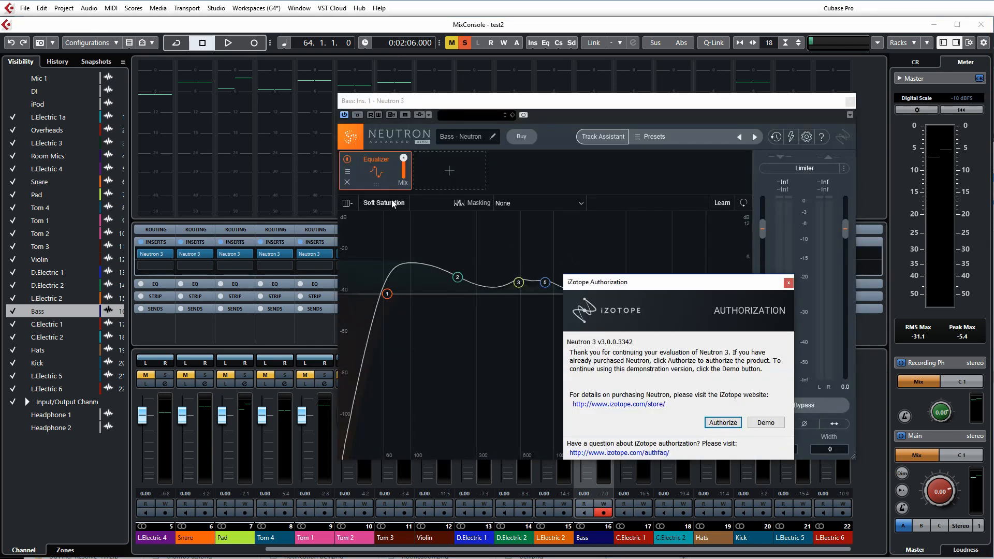
left_click(767, 423)
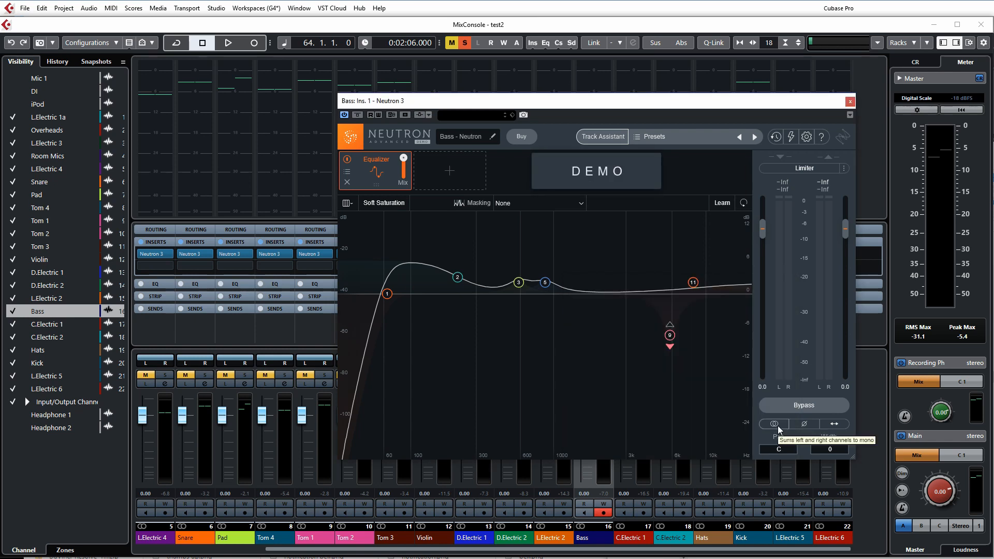
Step: Replace Bass's Equalizer module with a Sculptor module set to the Bass target
left_click(347, 183)
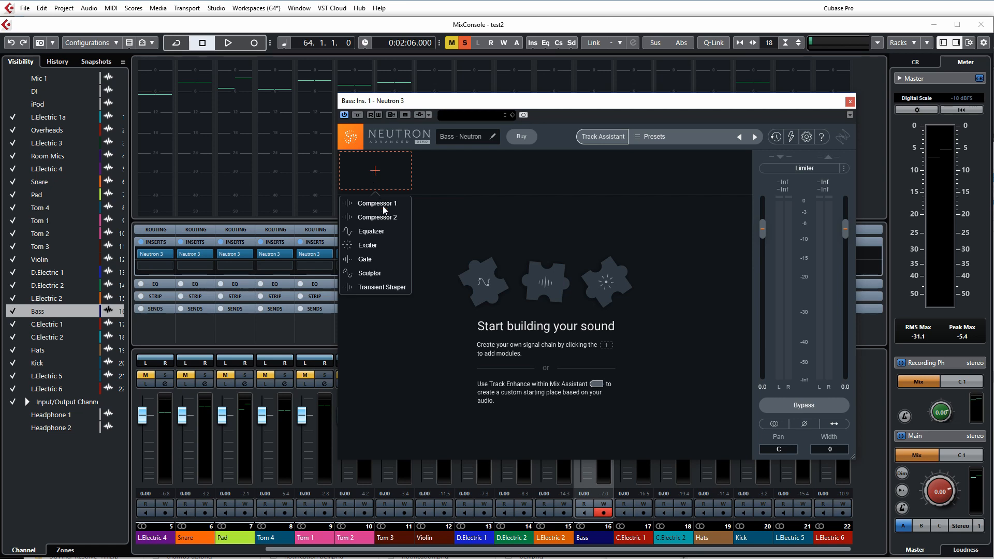
left_click(370, 274)
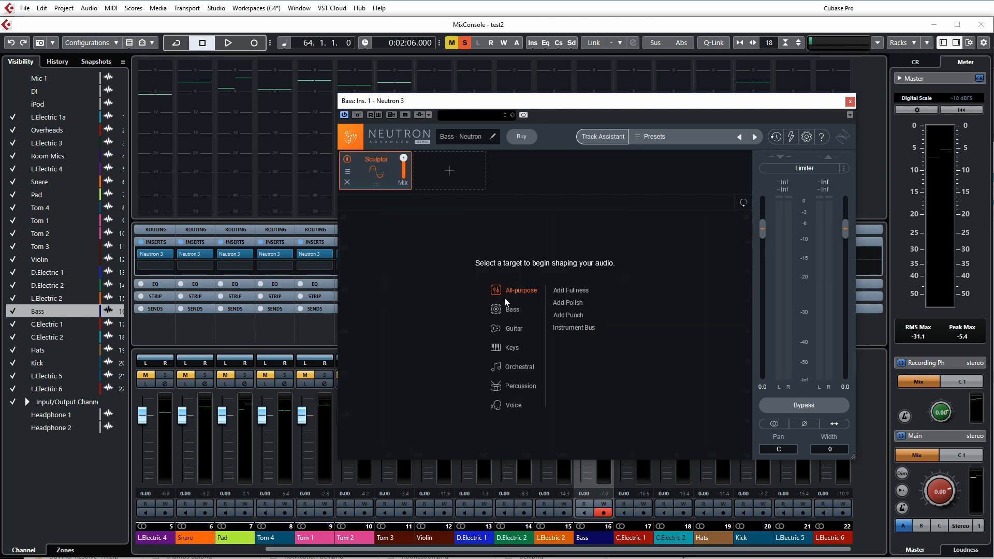
left_click(517, 309)
left_click(559, 291)
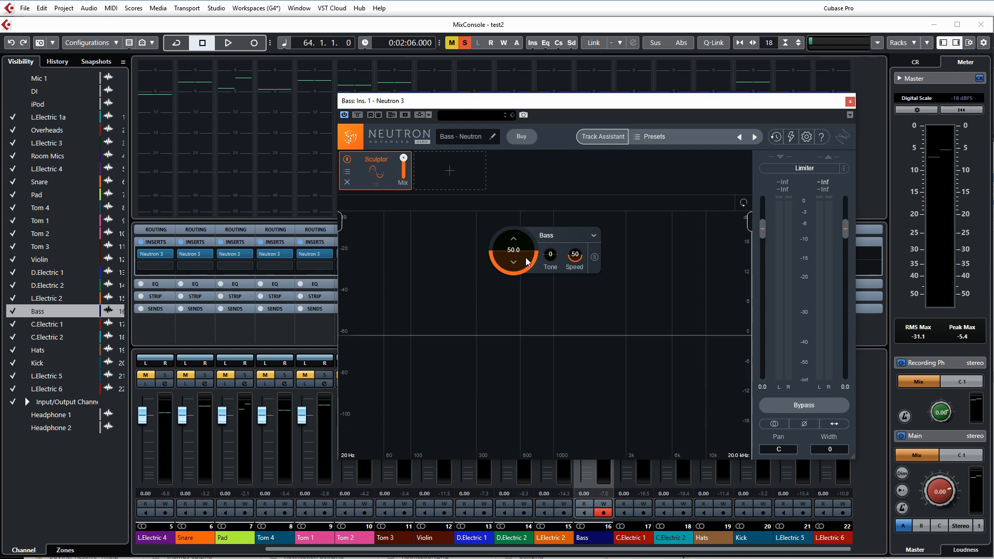
Step: Play the Bass track, lower Sculptor's amount to 0, and compare it with the module bypassed and re-enabled
key("space")
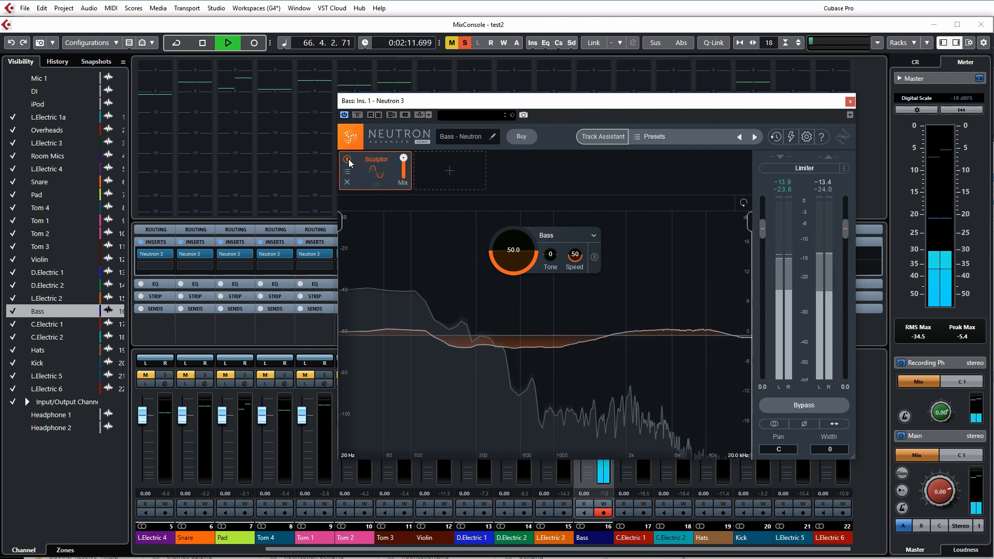
left_click_drag(517, 256, 518, 333)
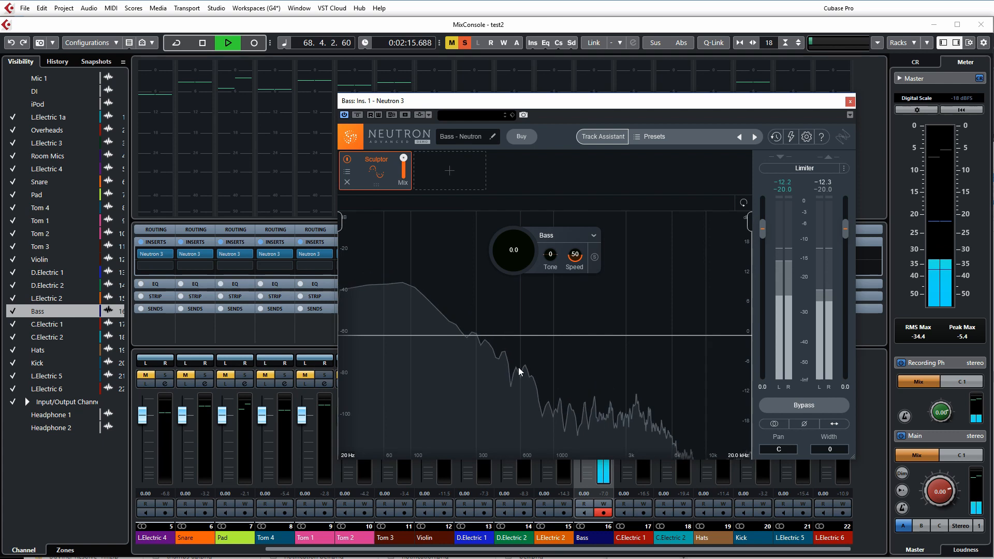
left_click(347, 159)
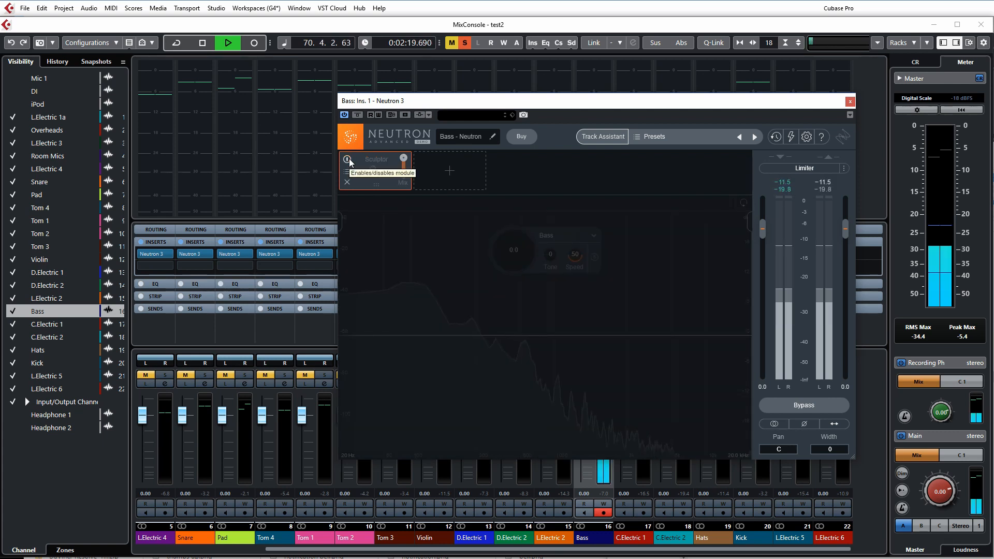
left_click(349, 161)
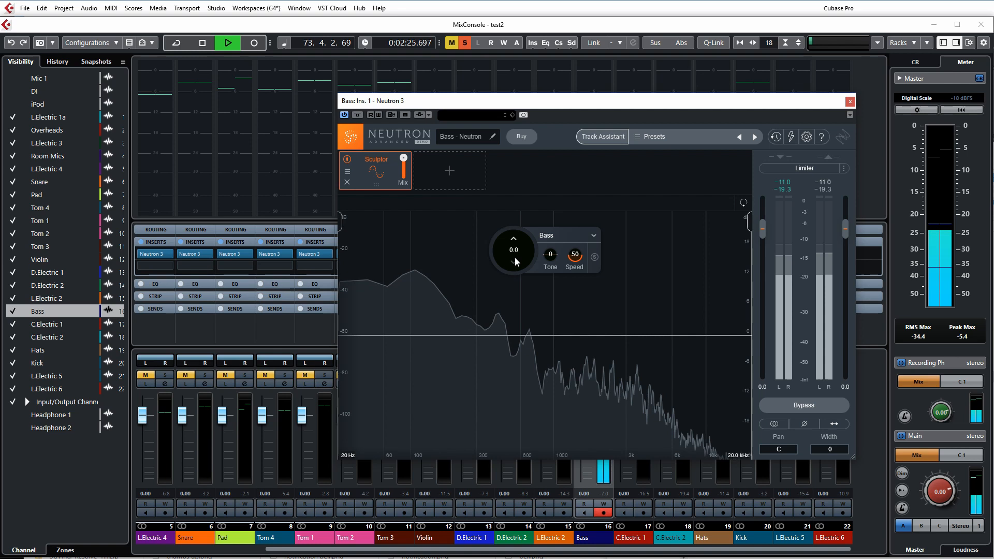
Step: Set Sculptor's amount on the Bass track to 100 and restart playback to listen
left_click_drag(513, 263, 530, 114)
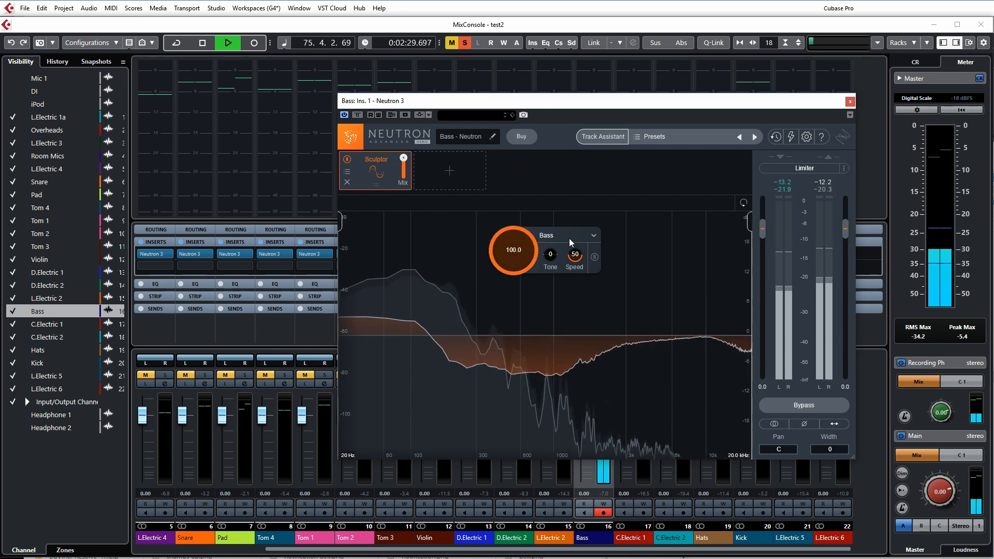
key("space")
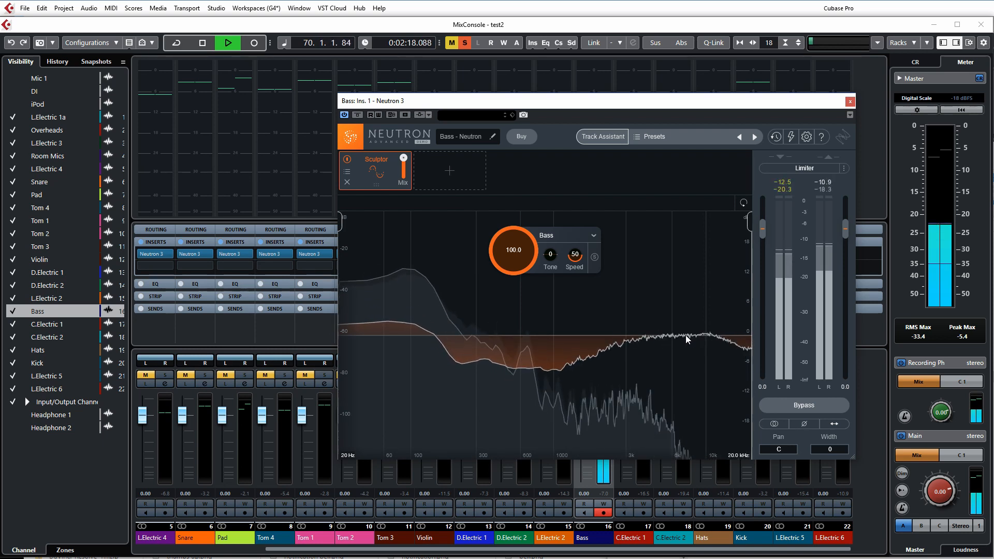
Step: Set Sculptor's amount on the Bass track to 50, restart playback and switch its target to Deep Bass
mouse_move(514, 242)
left_mouse_down()
mouse_move(533, 377)
mouse_move(530, 306)
left_mouse_up()
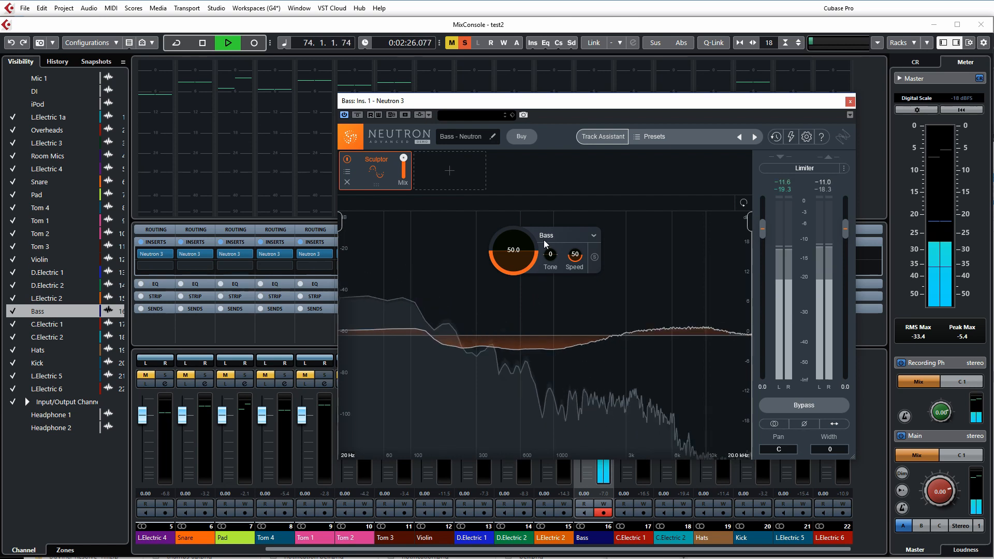
left_click(597, 236)
mouse_move(594, 265)
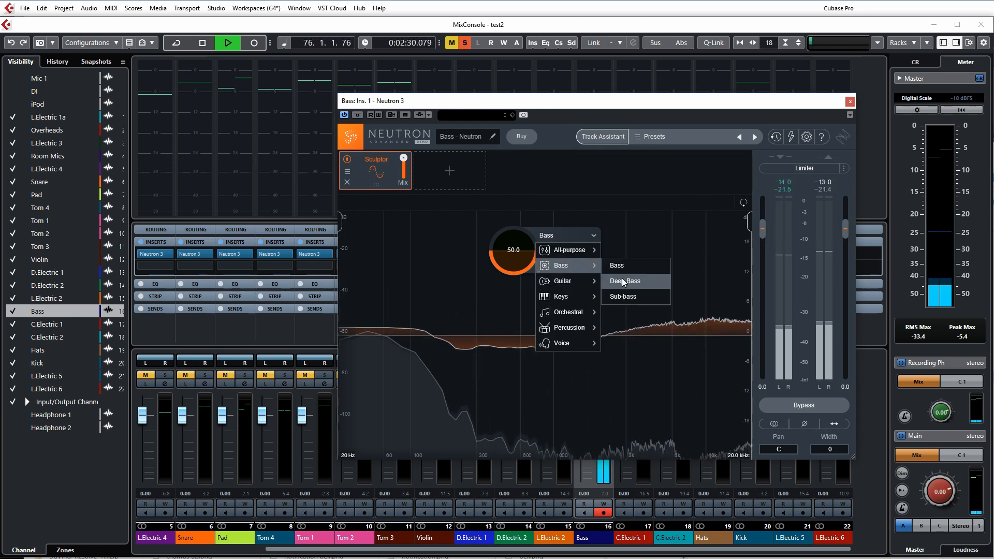
key("space")
key("space")
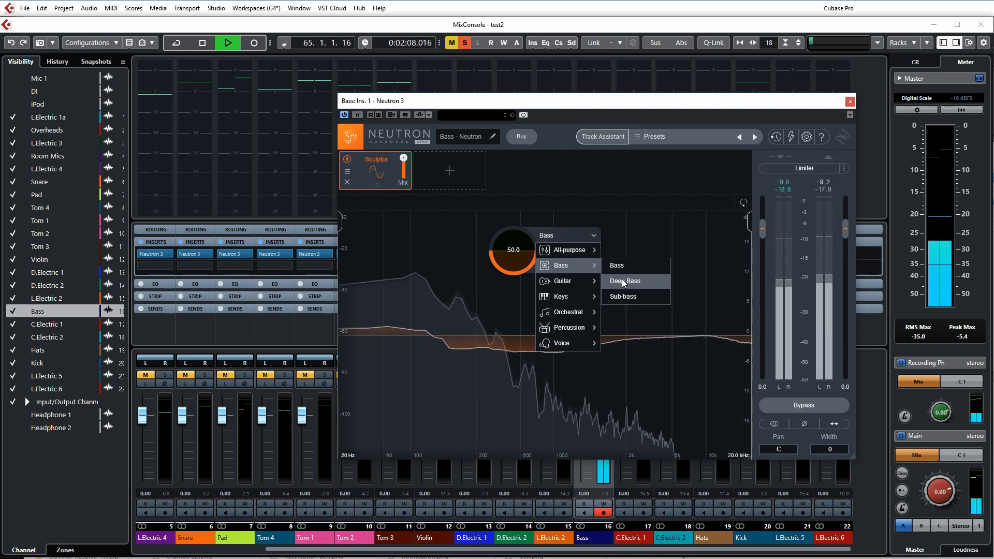
left_click(624, 281)
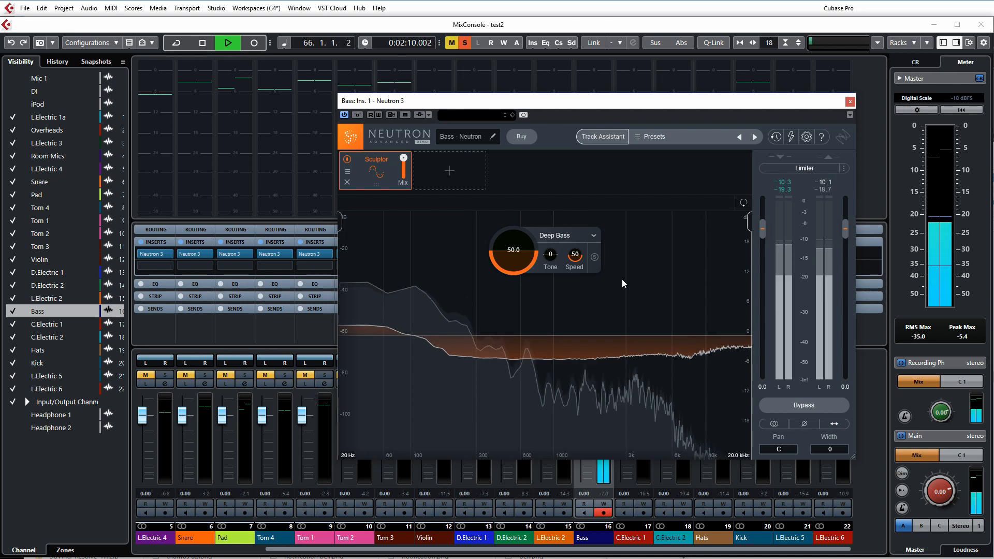
Step: Audition the Sub-bass target in Sculptor on the Bass track and return to the Bass target
left_click(594, 236)
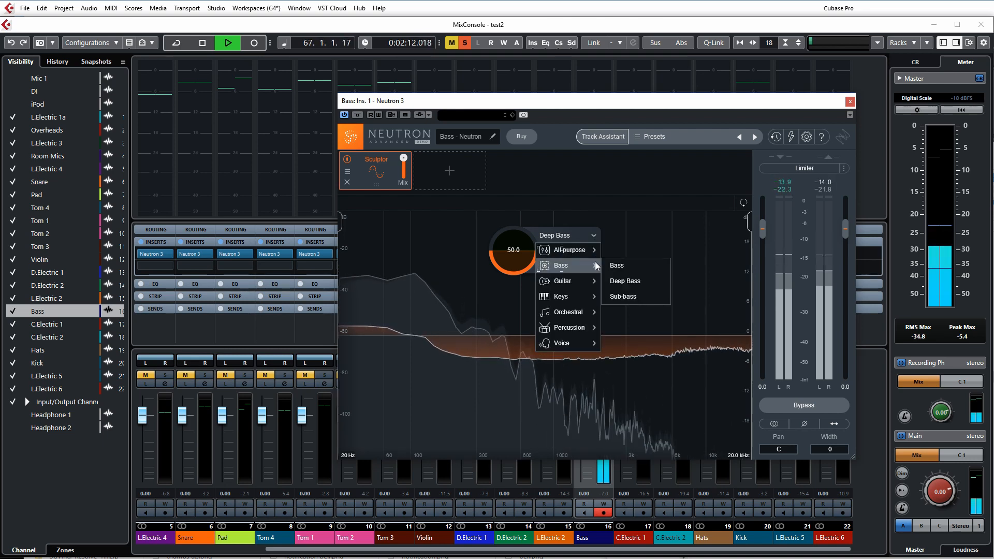
left_click(617, 294)
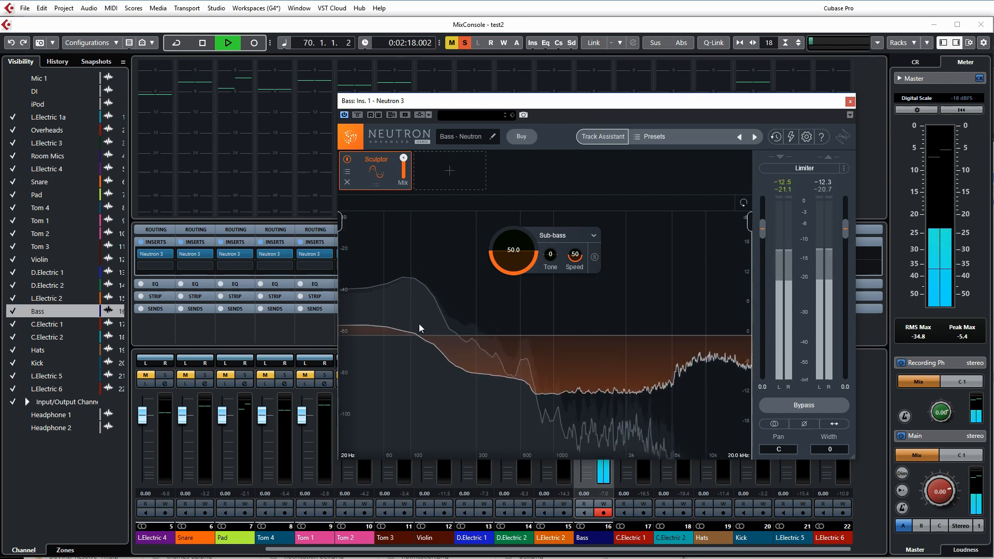
left_click(590, 236)
mouse_move(592, 264)
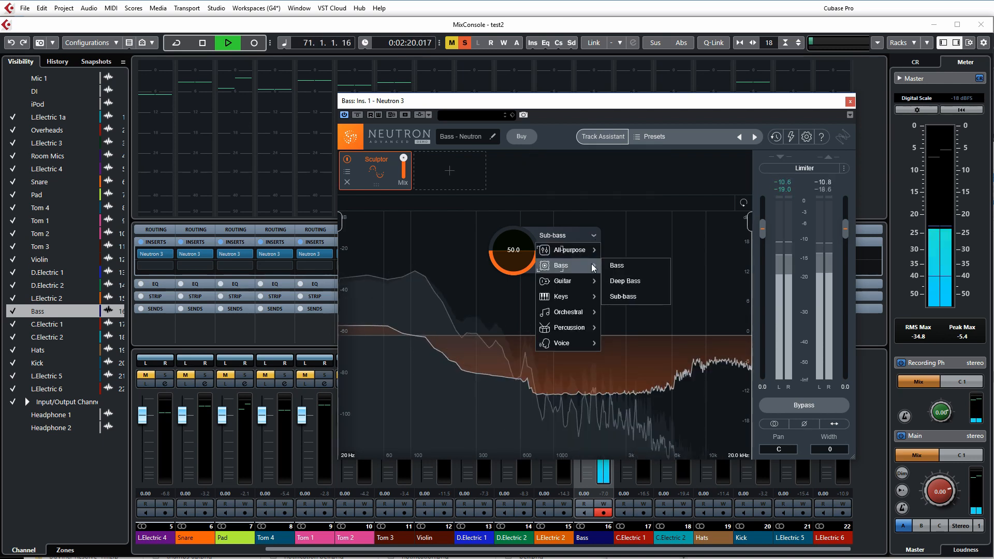
left_click(625, 265)
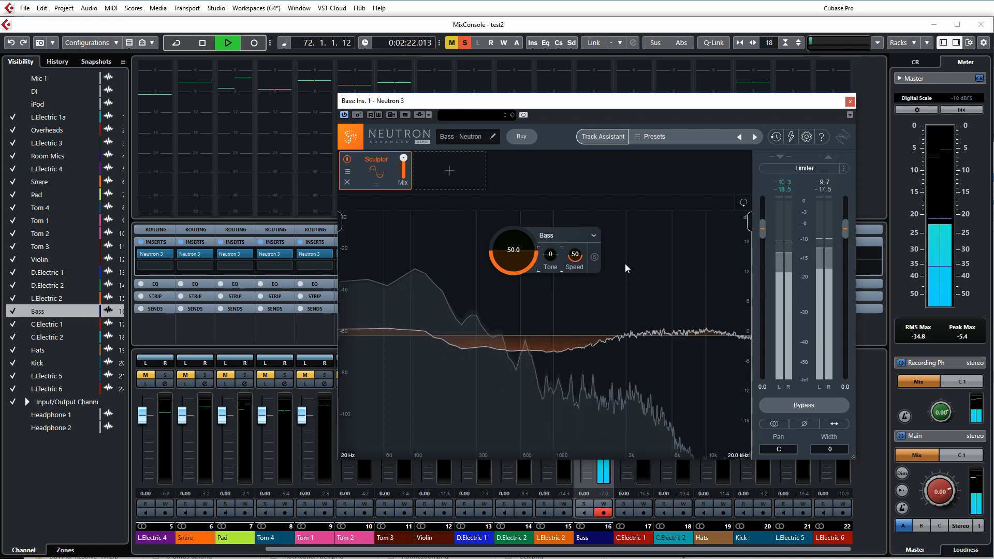
Step: Compare Sculptor's amount at 100 and at 0 on the Bass track, restarting playback for each setting
left_click_drag(513, 251, 516, 166)
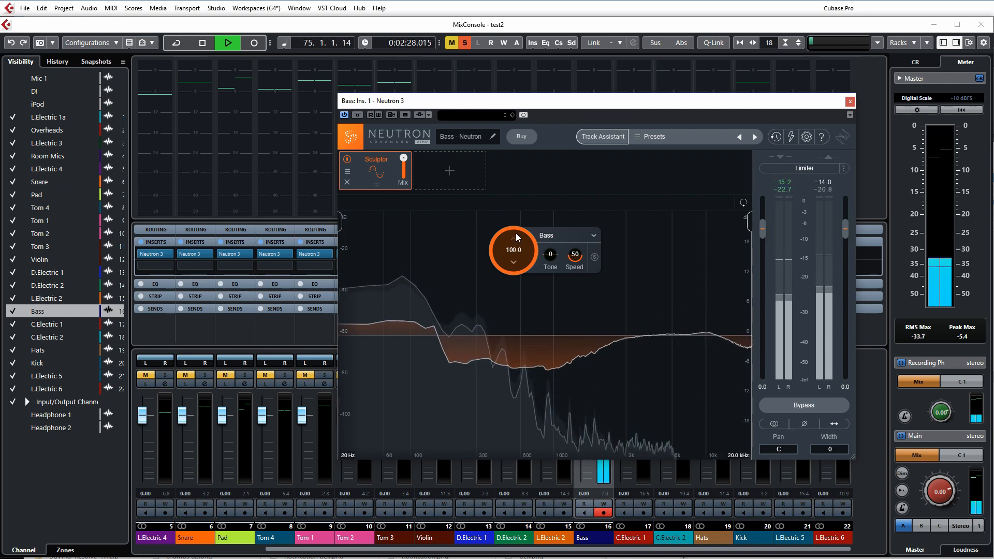
key("space")
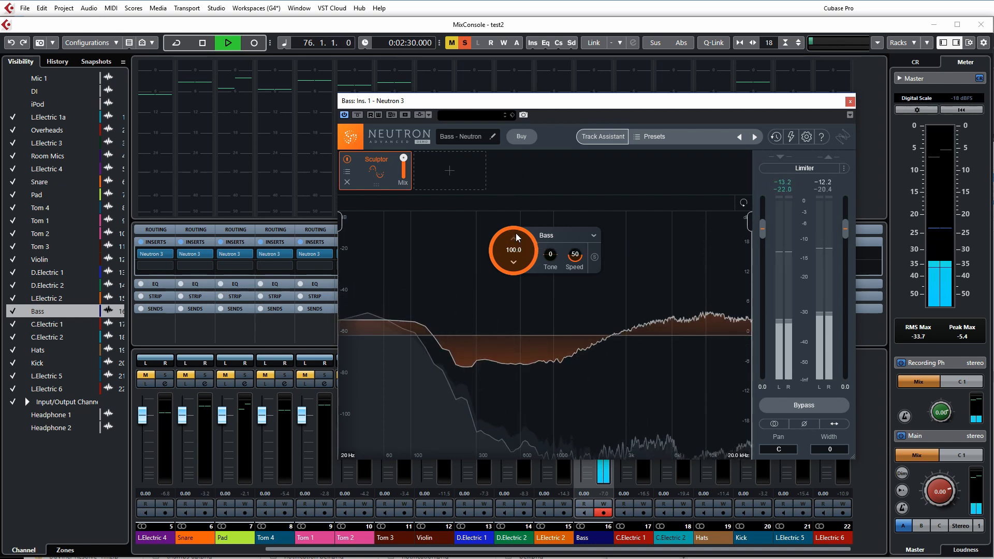
key("space")
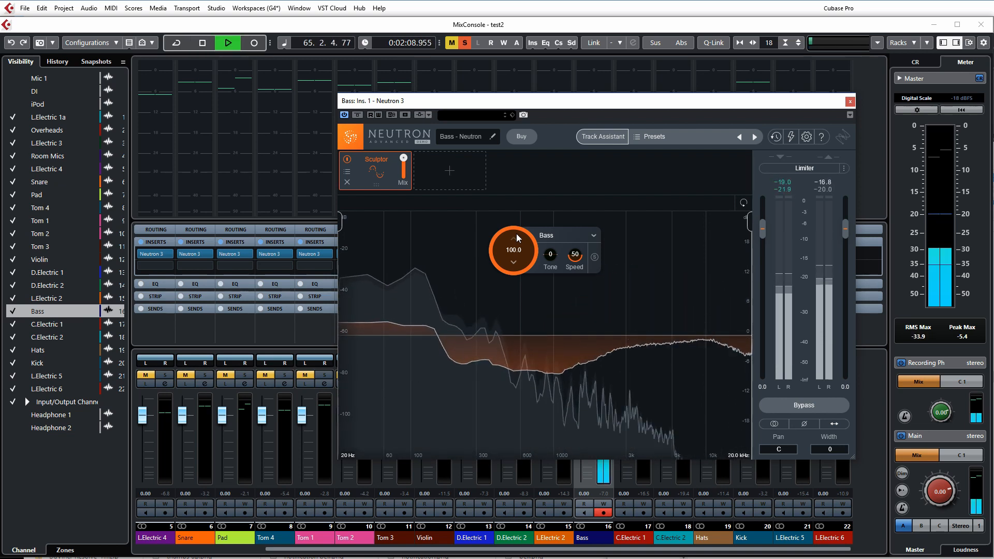
left_click_drag(517, 235, 511, 366)
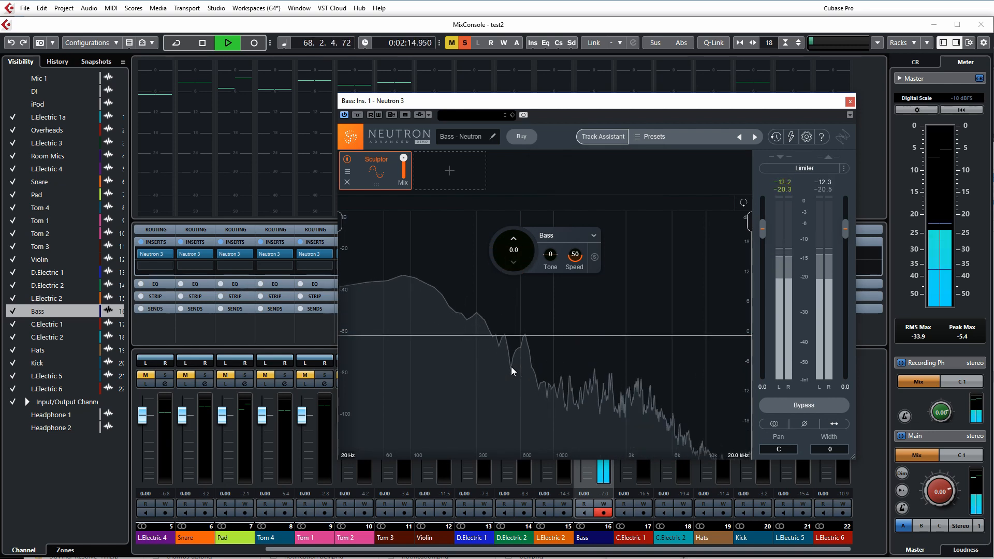
key("space")
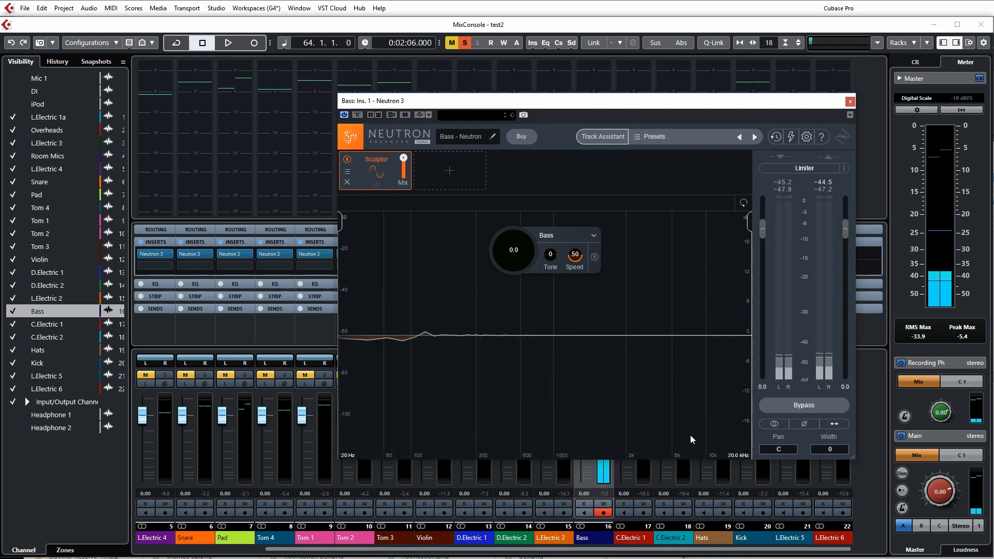
key("space")
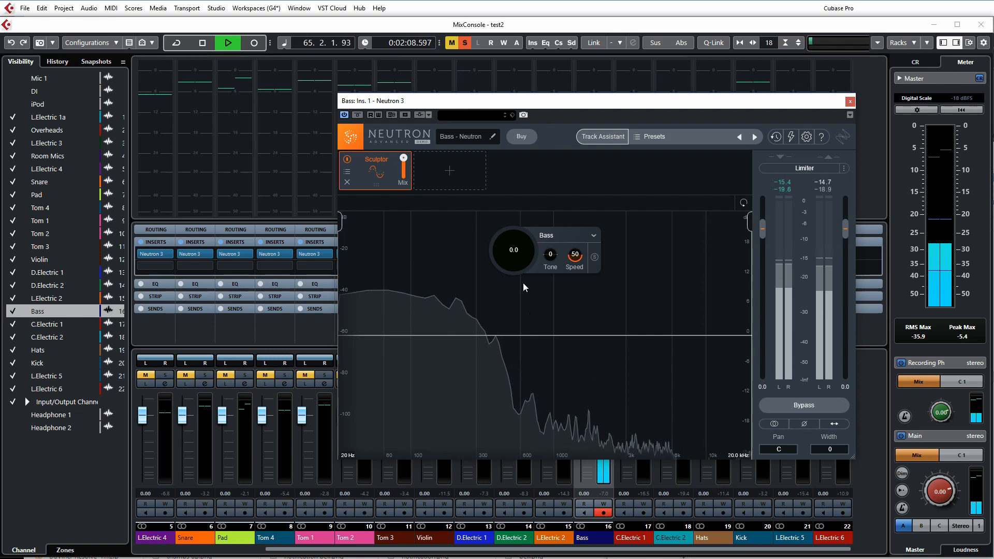
Step: Raise Sculptor's amount to 84.8, restart playback to listen, and reduce the amount to 55.2
left_click_drag(498, 270, 526, 160)
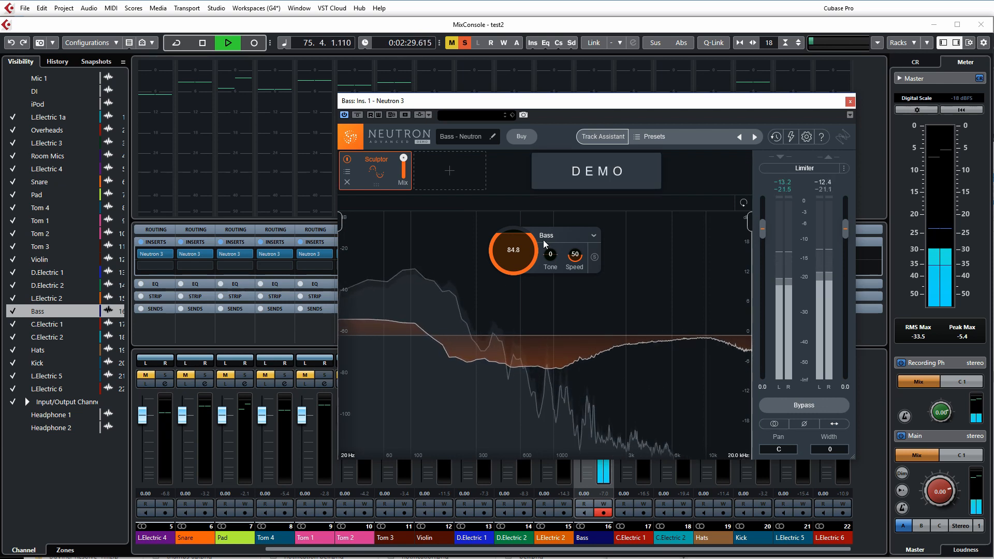
key("space")
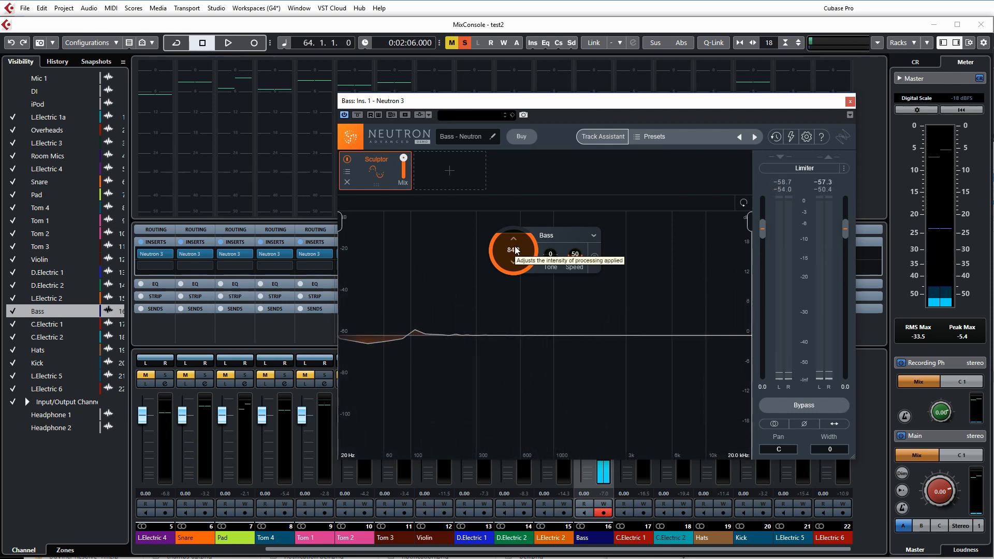
key("space")
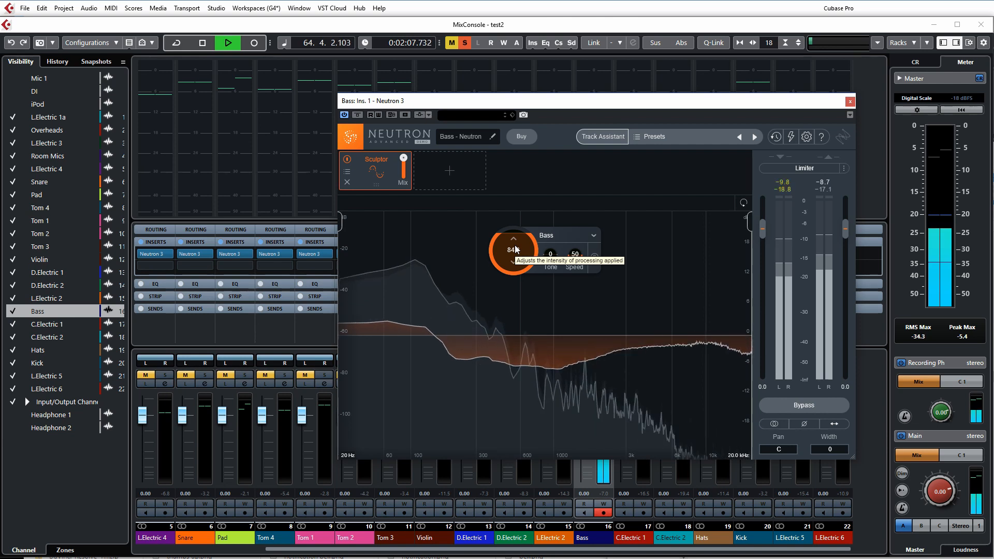
mouse_move(515, 250)
left_mouse_down()
mouse_move(493, 291)
mouse_move(498, 283)
left_mouse_up()
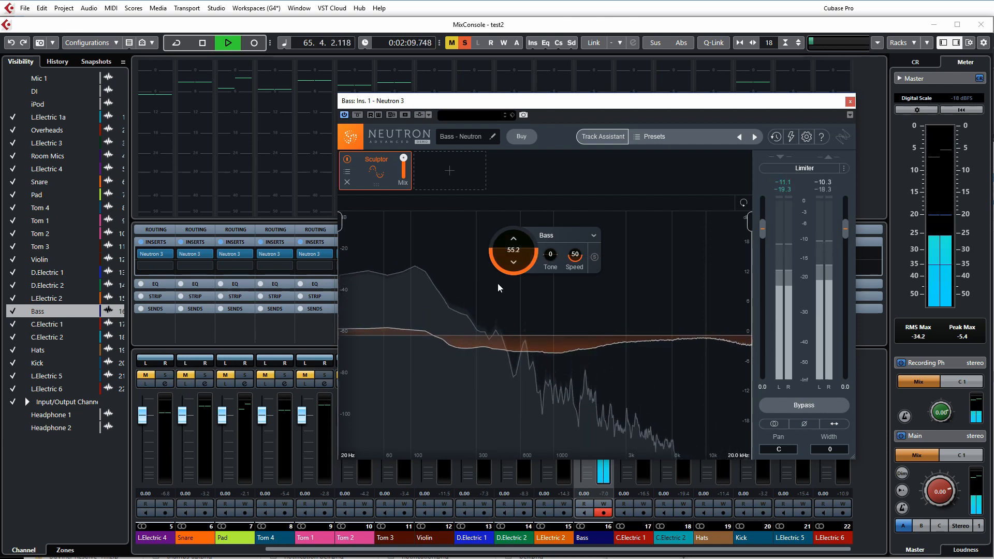
Step: Switch the Bass track's Sculptor target to Sub-bass and raise the amount to 96
left_click(600, 236)
mouse_move(579, 264)
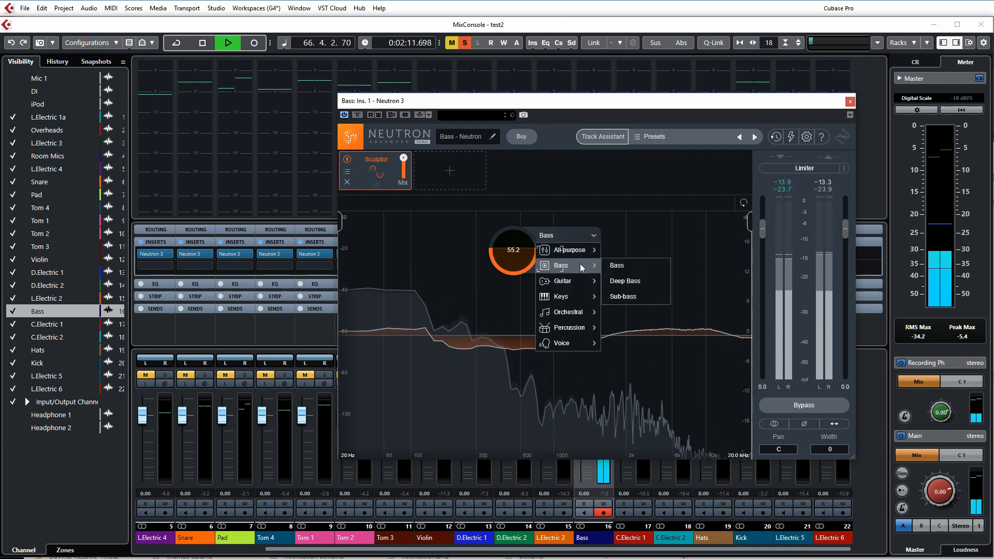
left_click(629, 294)
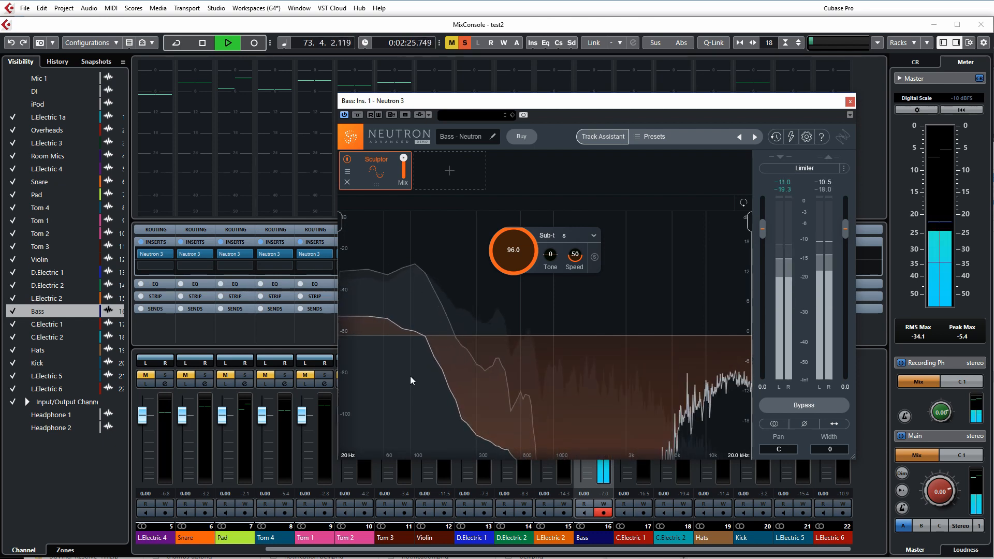
Step: Set Sculptor's target back to Bass, stop playback and close the Bass track's Neutron 3 window
left_click(594, 236)
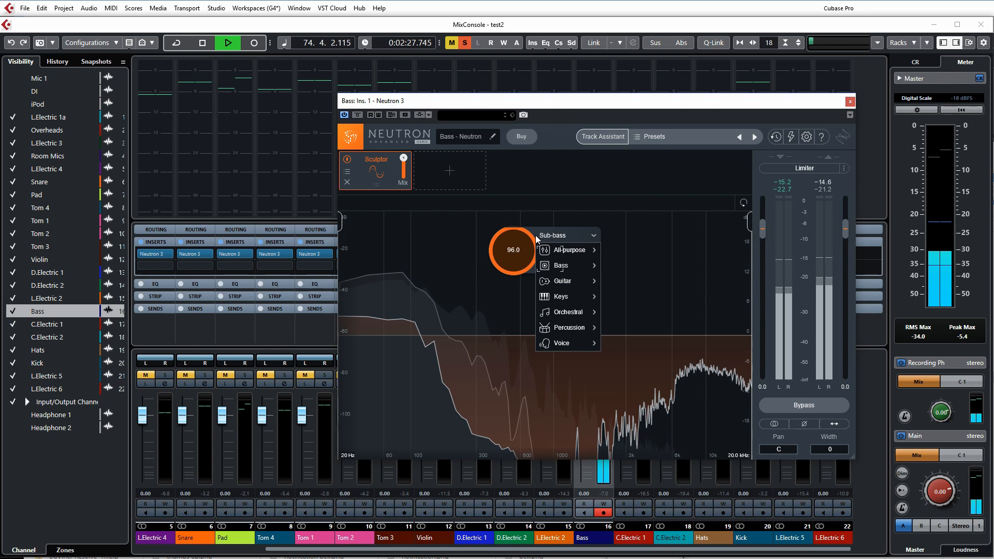
mouse_move(560, 265)
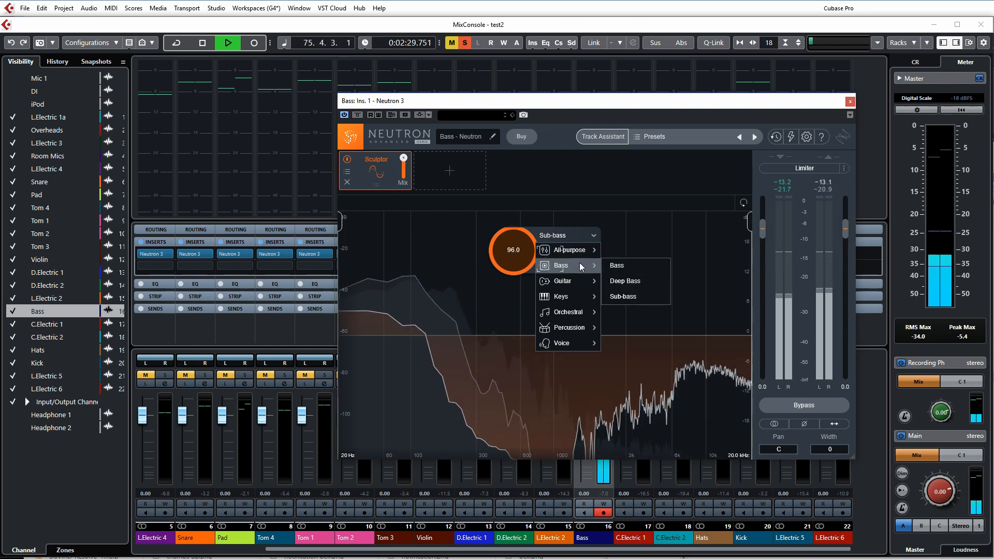
left_click(611, 266)
key("space")
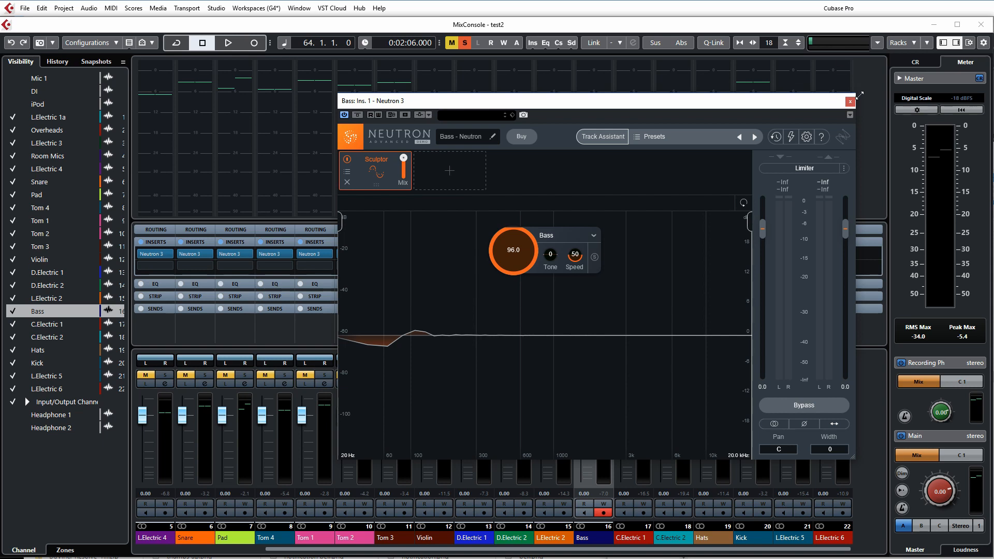
left_click(850, 101)
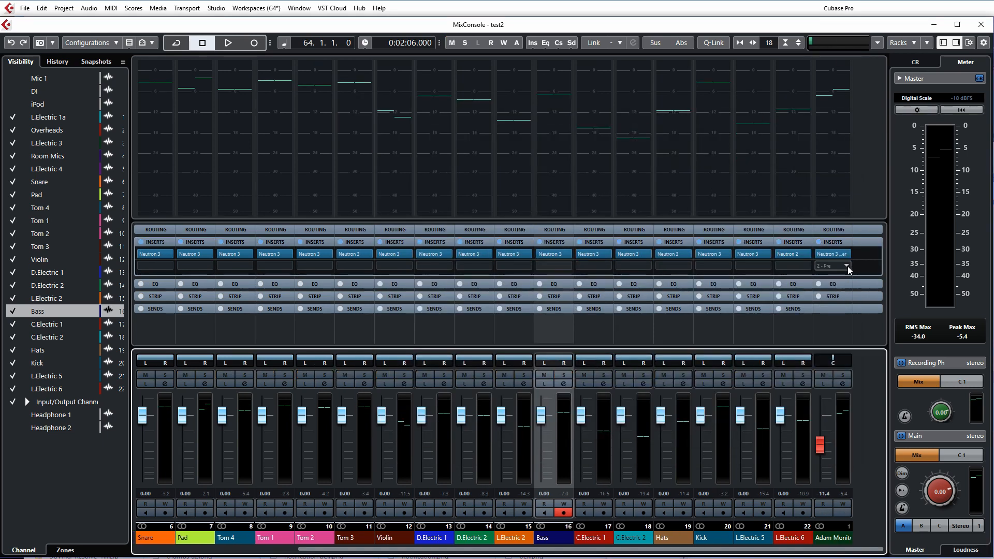
Step: Load Neutron 3 Sculptor in the Adam Monitors output's second insert slot, continue in trial mode and close its preset manager
left_click(847, 267)
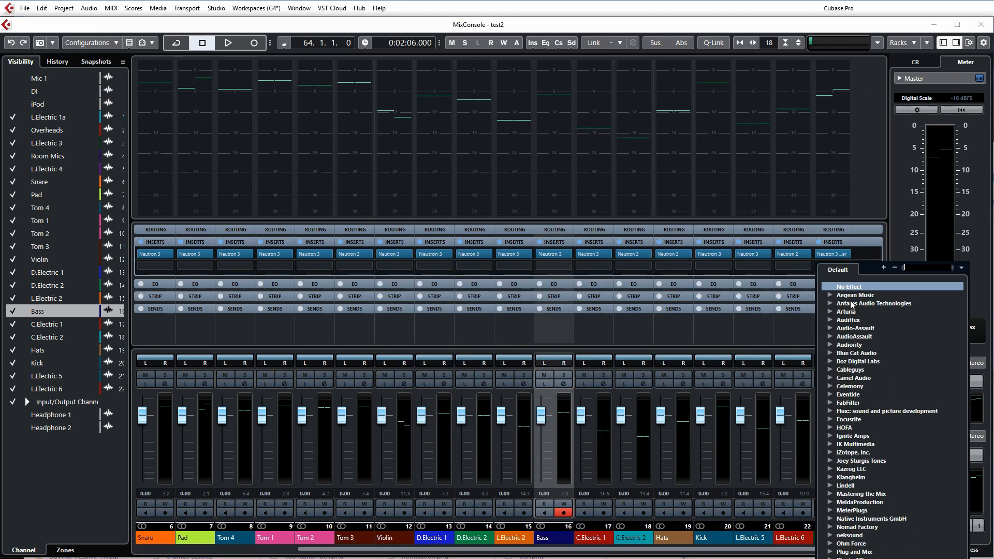
type("neutr")
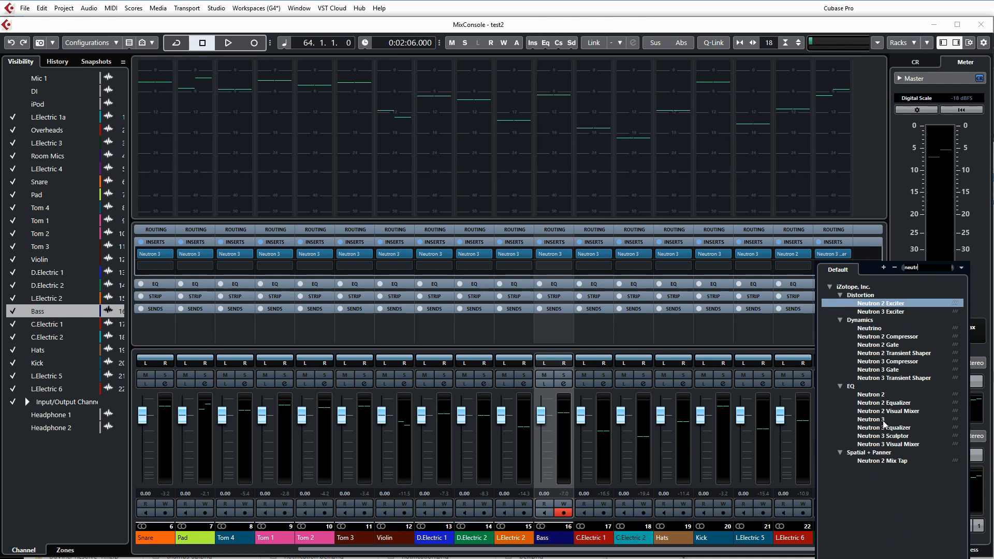
left_click(884, 436)
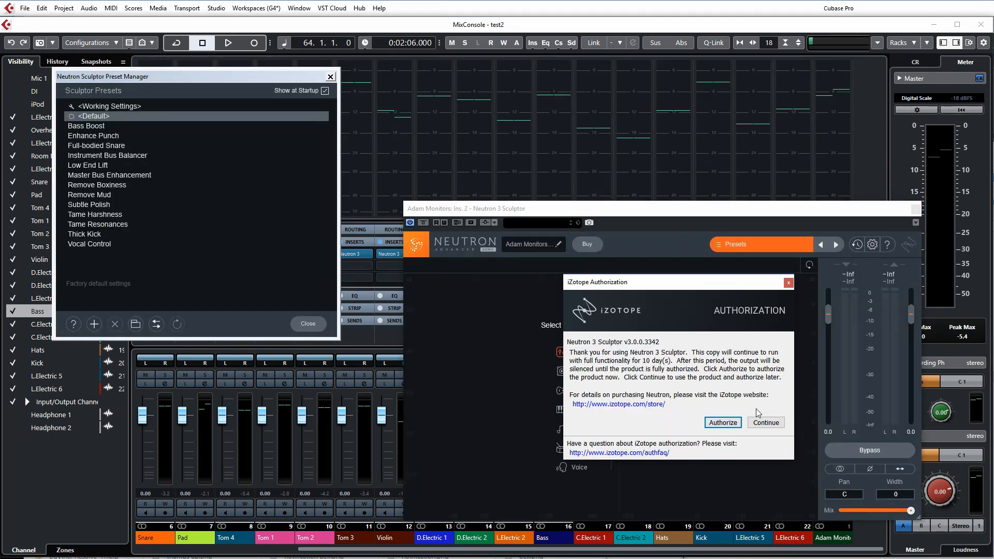
left_click(765, 423)
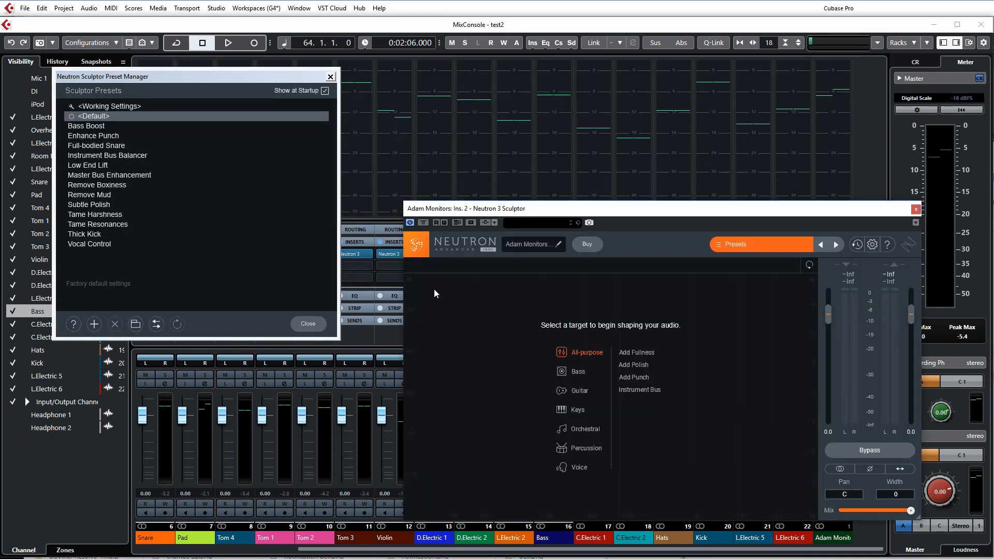
left_click(308, 325)
left_click_drag(608, 207, 551, 151)
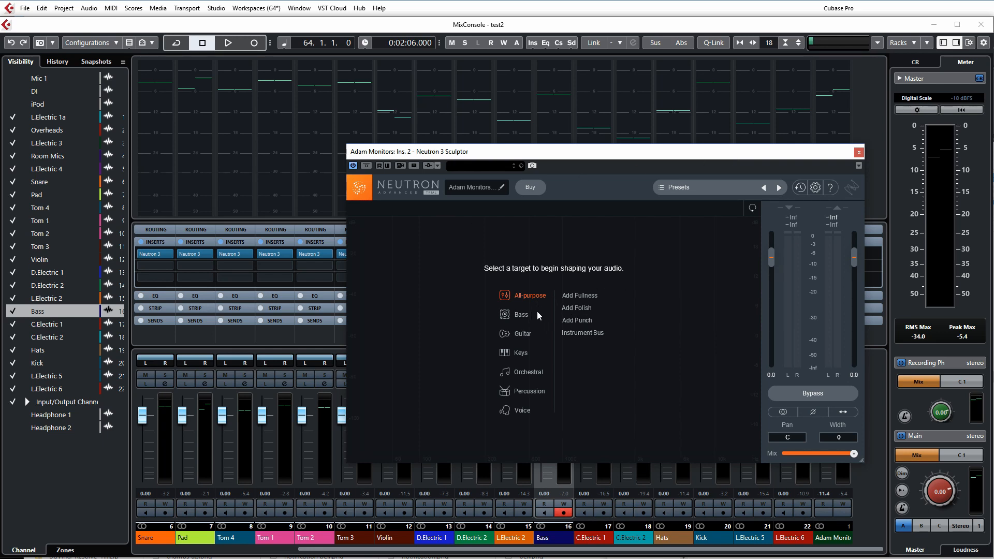
Step: Choose the All-purpose Instrument Bus target for the output's Sculptor, listen to the full mix and stop playback
left_click(582, 334)
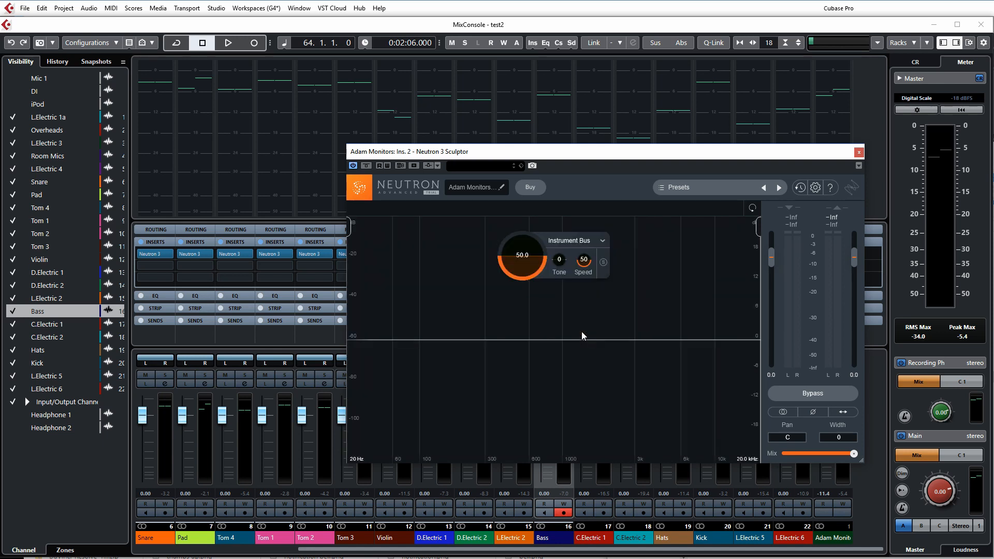
left_click_drag(613, 158, 465, 158)
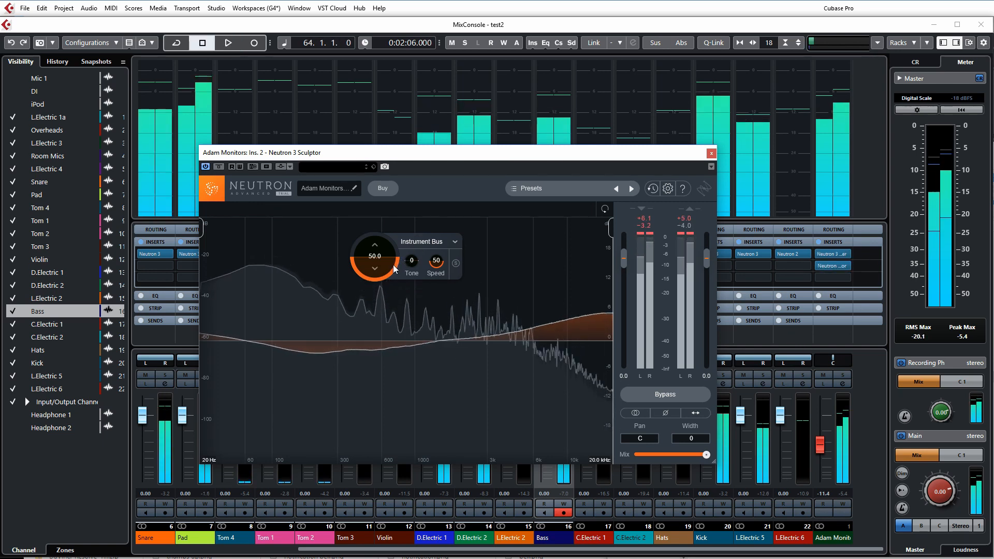
key("space")
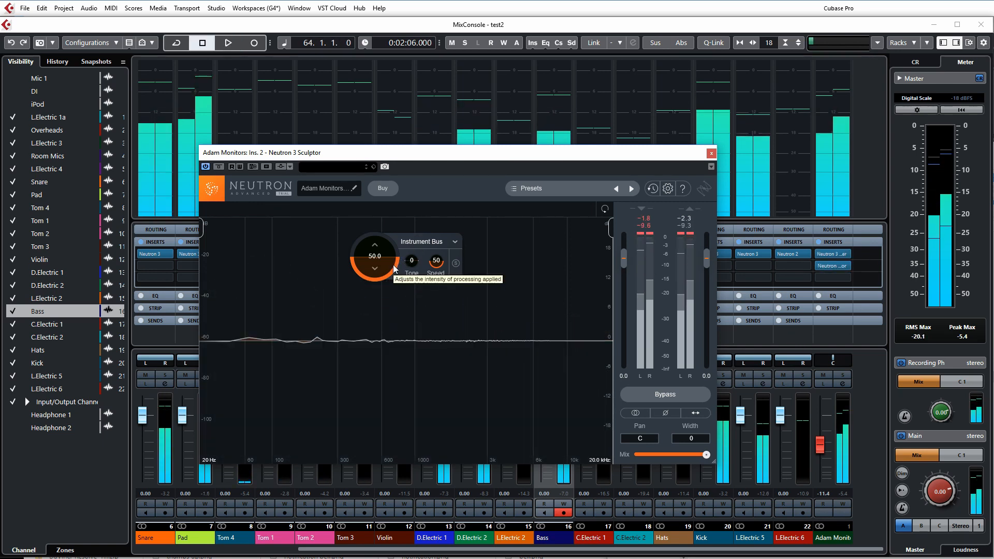
Step: Lower the Bass channel's fader to -2.27 dB and play the full mix through the output's Sculptor
mouse_move(559, 162)
left_mouse_down()
mouse_move(453, 163)
mouse_move(375, 118)
mouse_move(329, 133)
left_mouse_up()
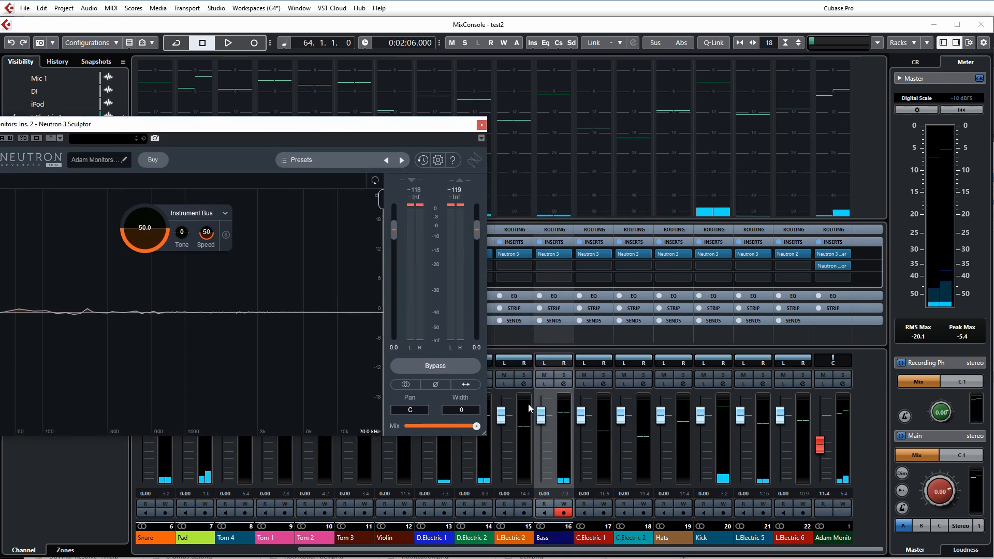
left_click_drag(541, 419, 542, 433)
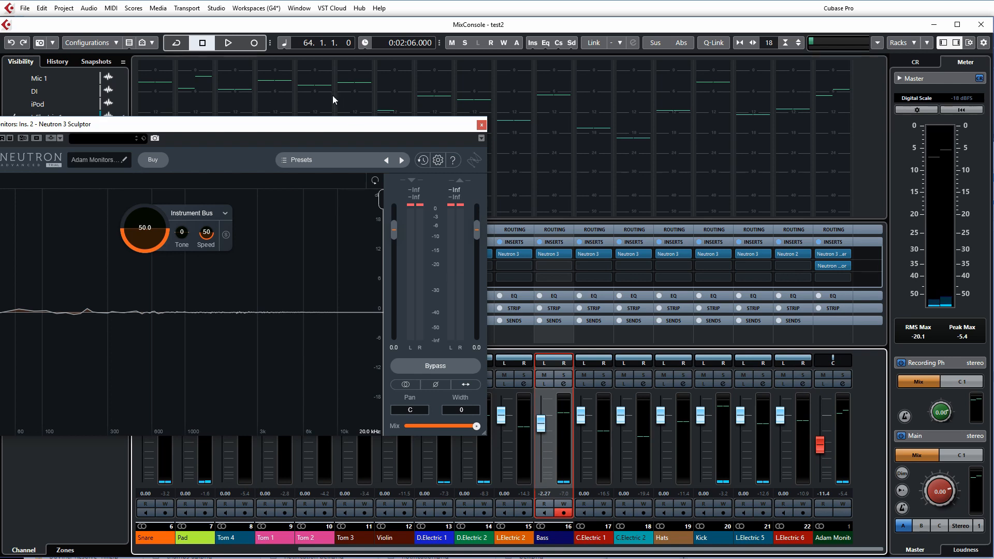
left_click_drag(340, 126, 538, 117)
key("space")
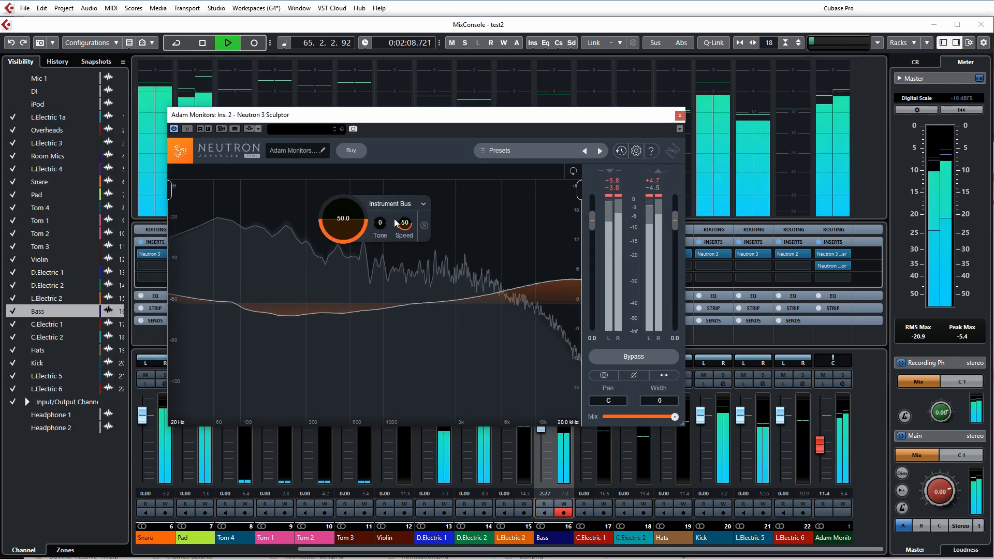
Step: Raise the output Sculptor's amount to 100 and switch its target to All-purpose Add Fullness during playback
left_click_drag(342, 218, 358, 137)
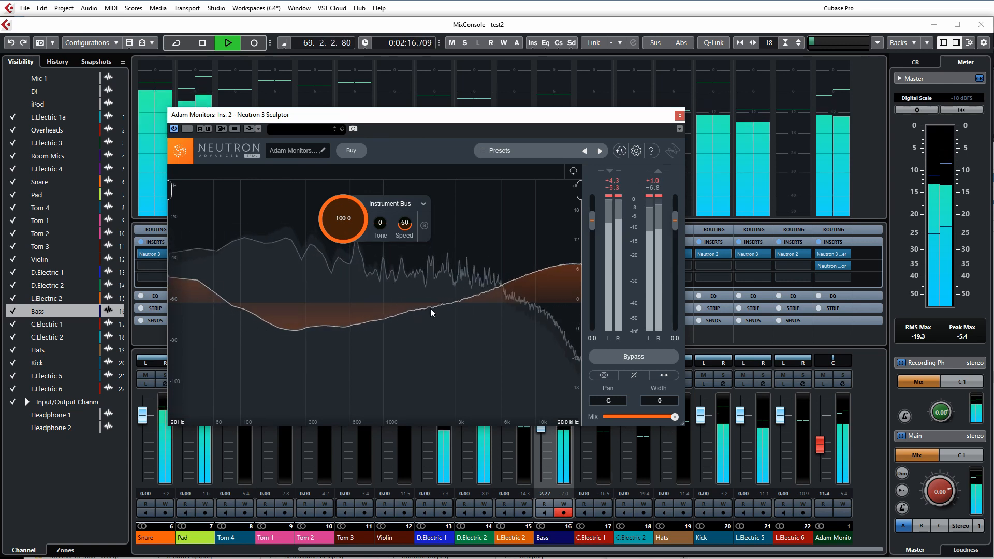
left_click(421, 205)
mouse_move(414, 218)
left_click(468, 218)
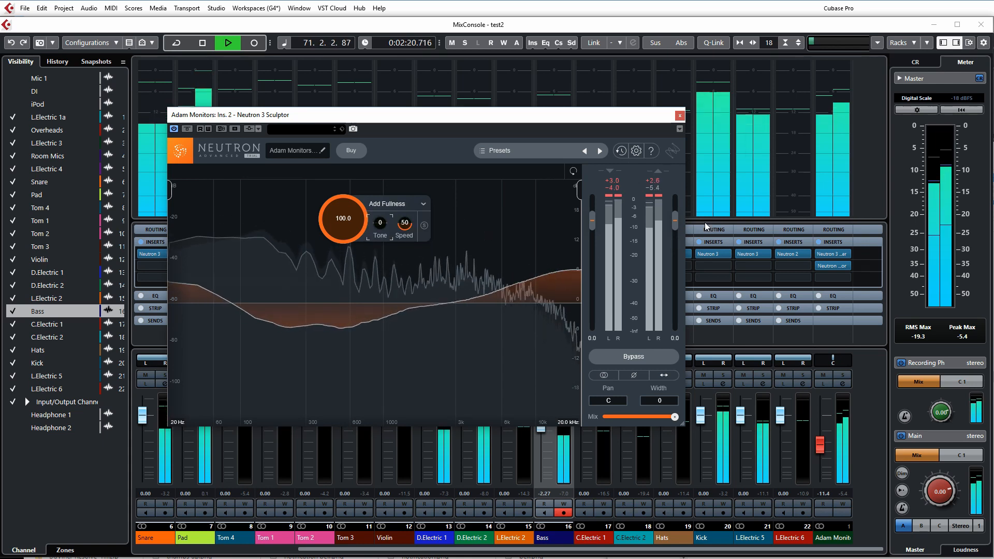
Step: Lower the output Sculptor's output gain to -8.6 dB, change its target to Add Polish and restart playback
mouse_move(676, 220)
left_mouse_down()
mouse_move(680, 247)
mouse_move(681, 235)
left_mouse_up()
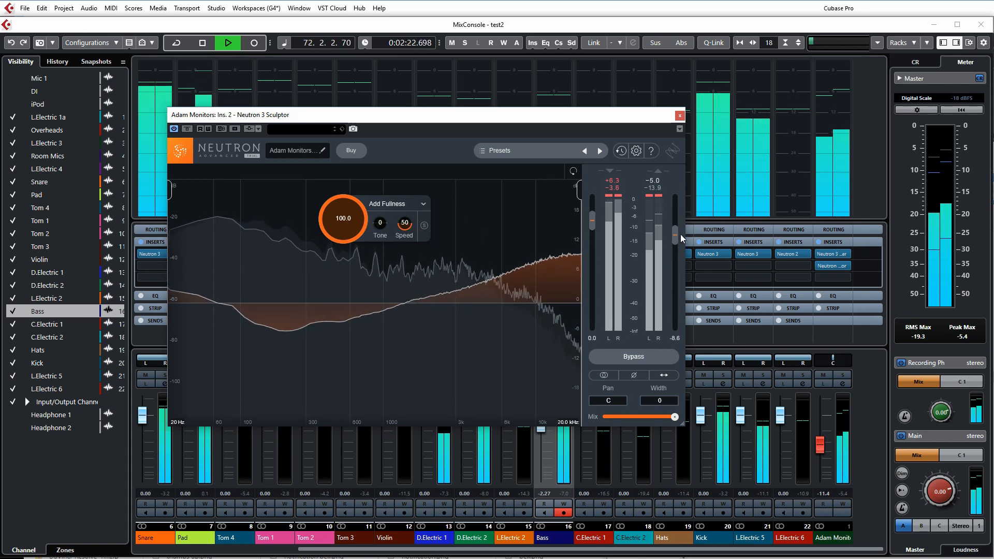
left_click(424, 203)
mouse_move(426, 216)
left_click(459, 234)
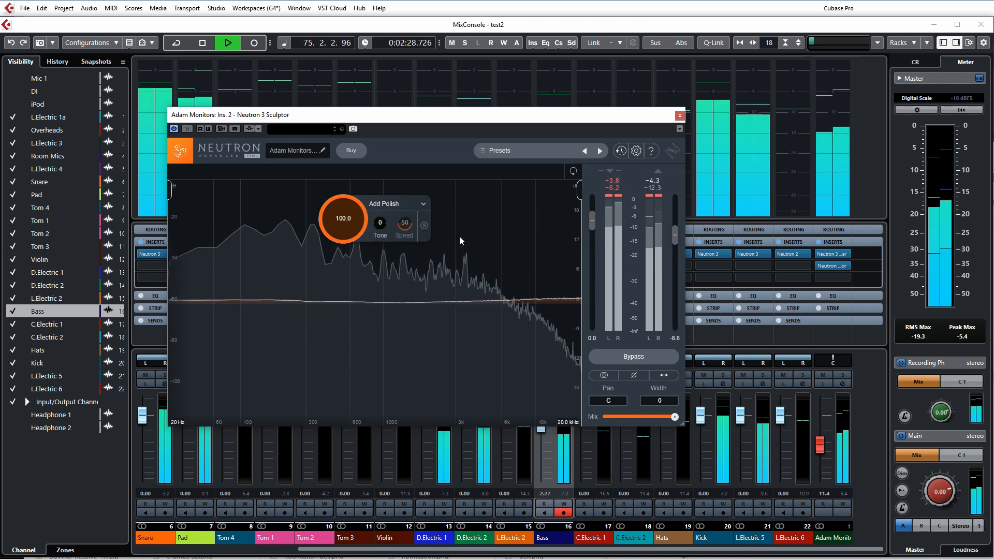
key("space")
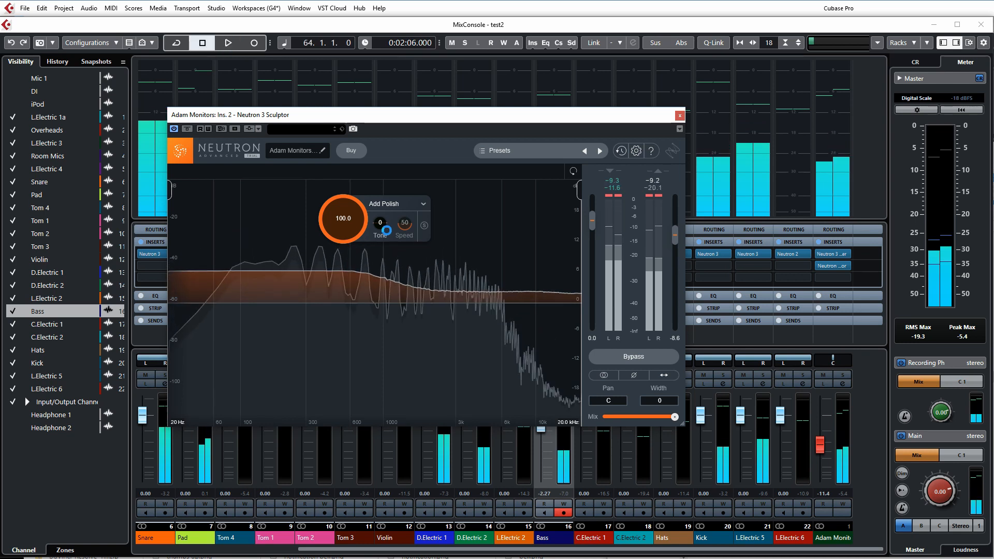
key("space")
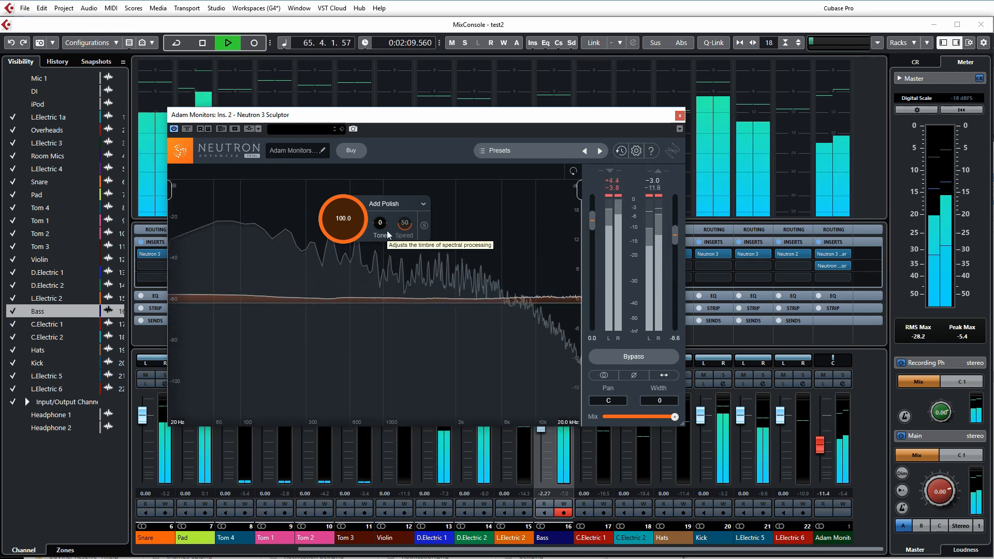
Step: Switch the output Sculptor's target to Instrument Bus, reduce its amount to 57.2 and stop playback
mouse_move(344, 219)
left_mouse_down()
mouse_move(346, 345)
mouse_move(343, 280)
left_mouse_up()
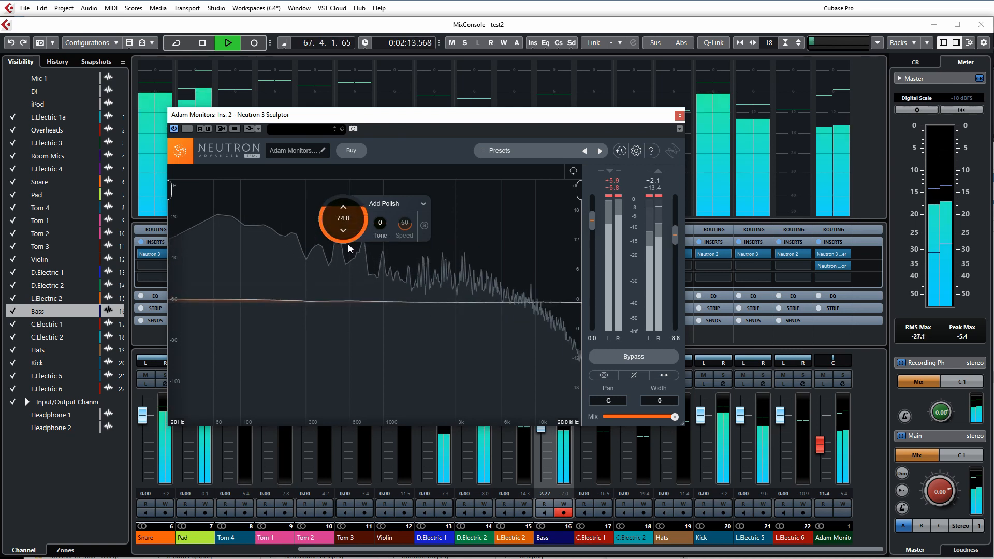
left_click(423, 203)
mouse_move(427, 231)
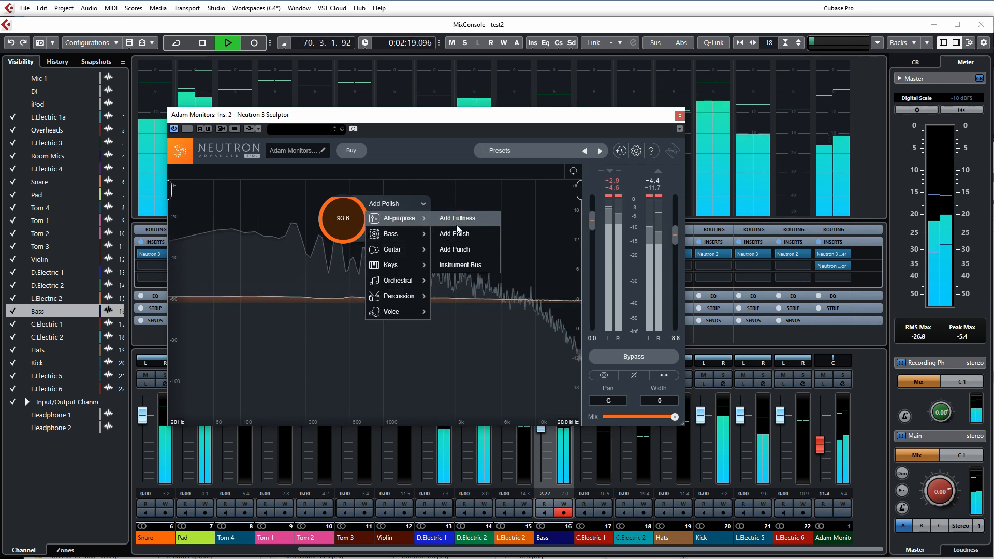
left_click(455, 265)
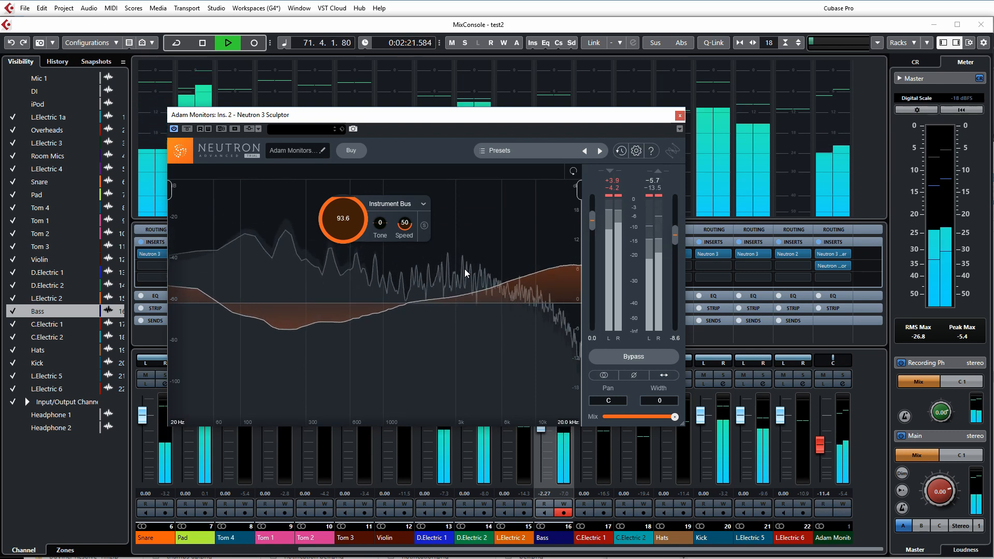
left_click_drag(346, 212, 345, 259)
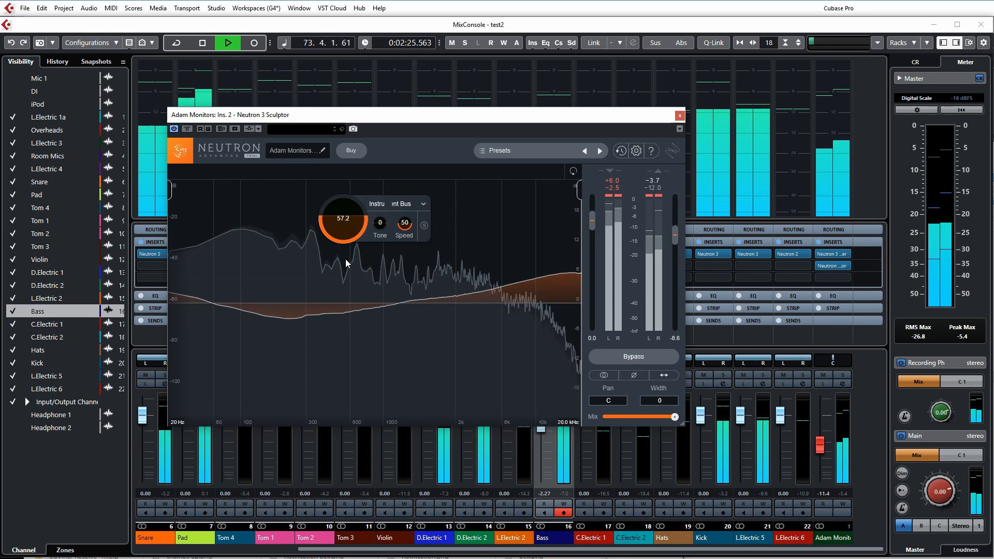
key("space")
Step: Load the Master Bus Enhancement preset in the output's Sculptor and play the full mix through it
left_click(493, 151)
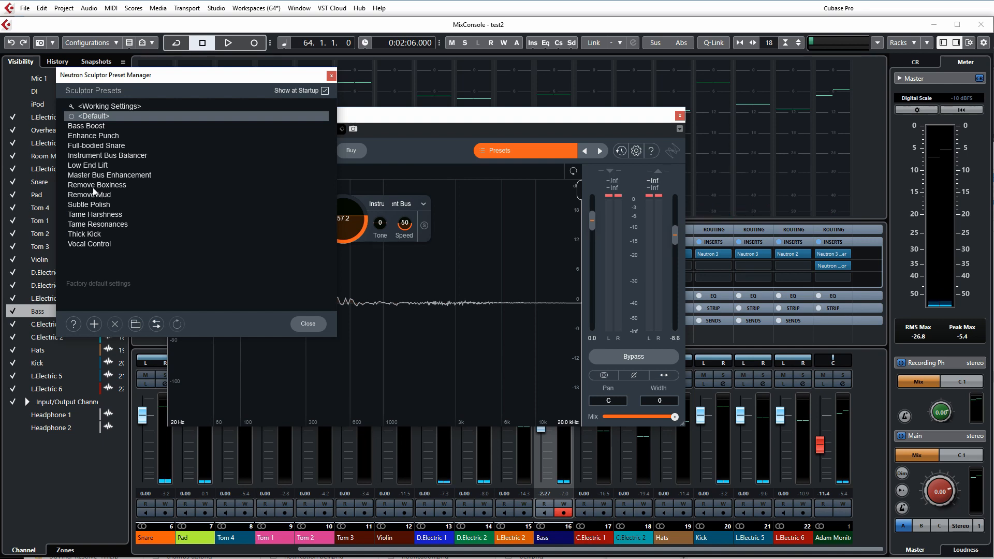
left_click(100, 177)
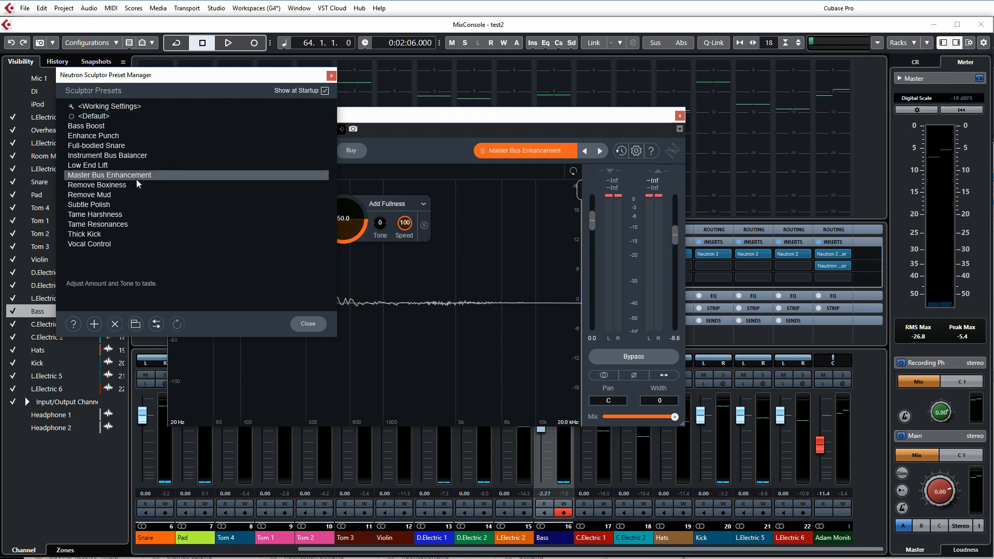
left_click(317, 328)
key("space")
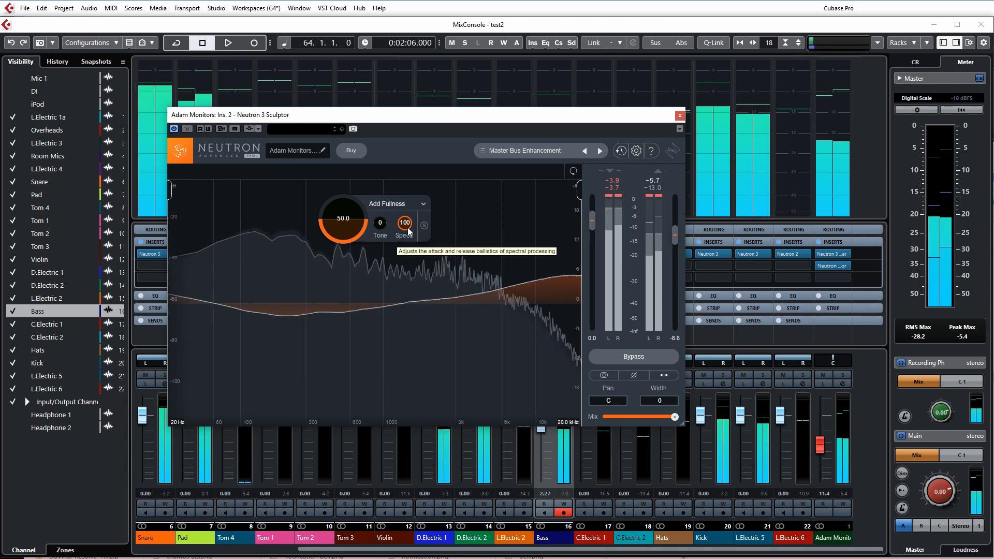
key("space")
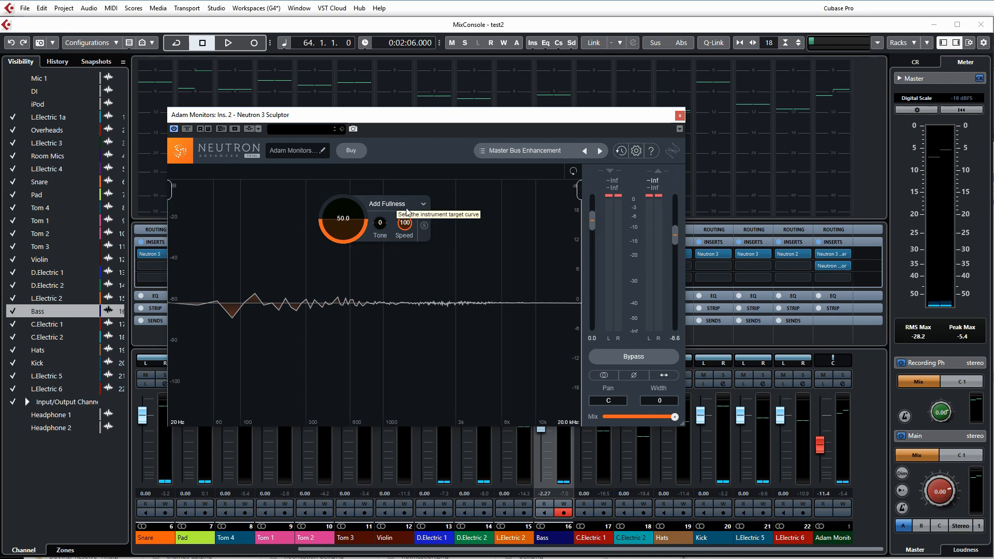
key("space")
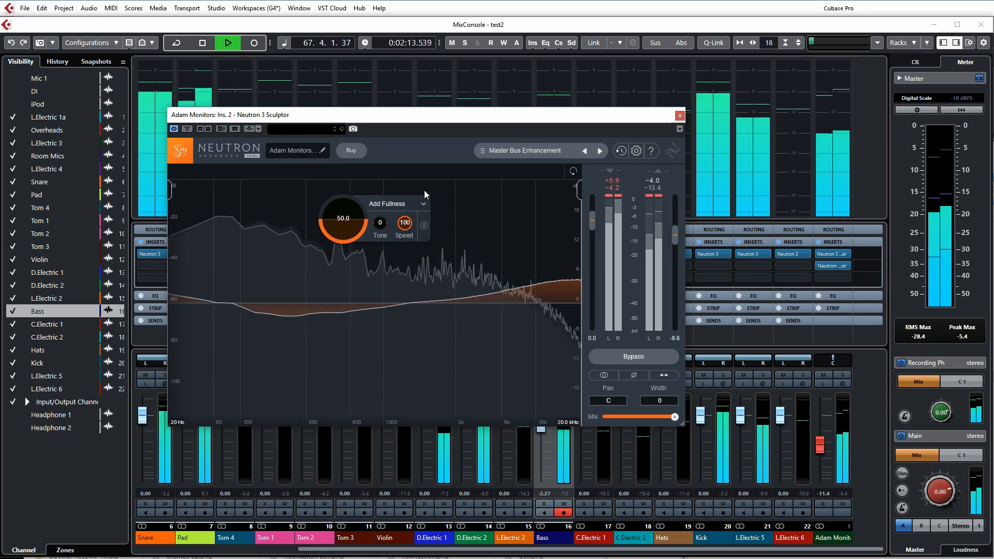
Step: Load the Instrument Bus Balancer preset in the output's Sculptor while the mix plays
left_click(512, 150)
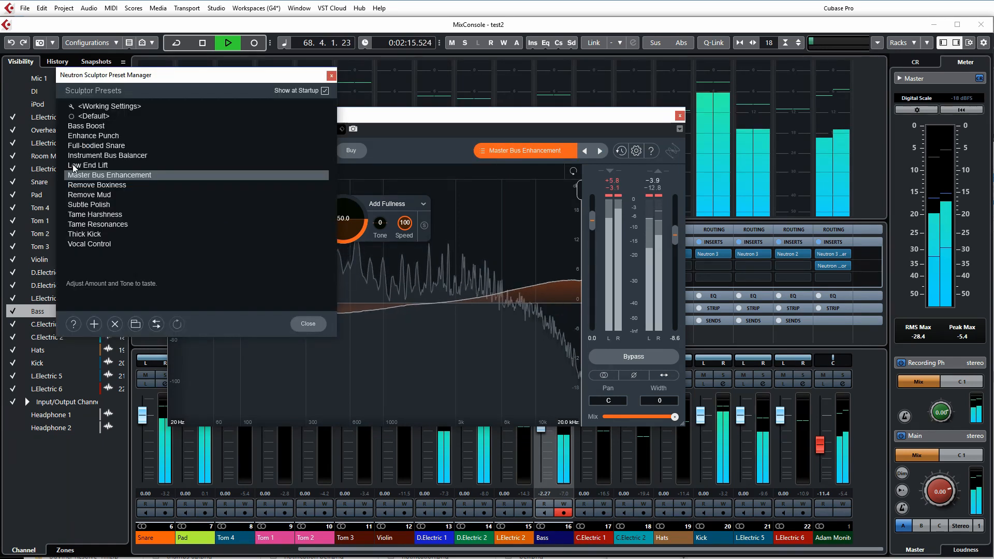
left_click(92, 155)
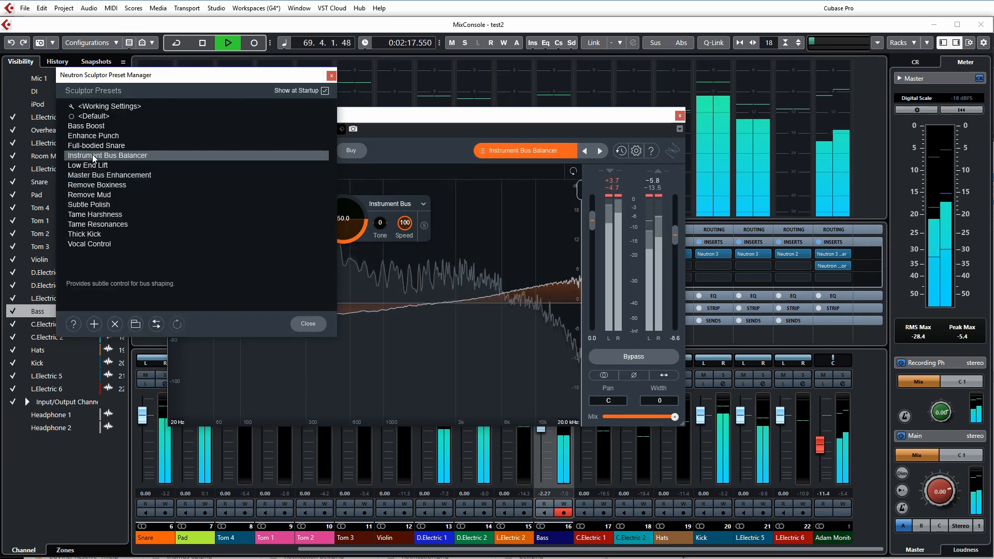
left_click(301, 325)
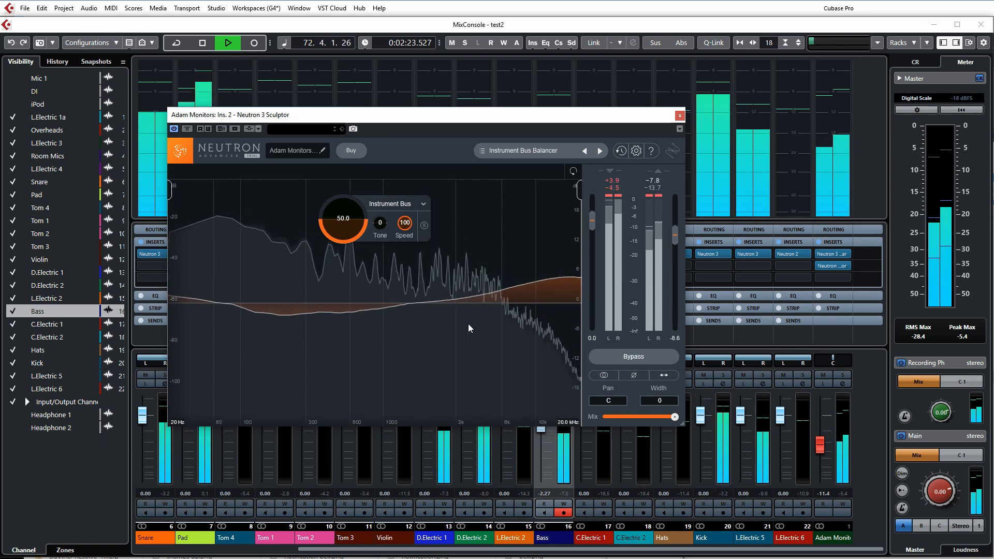
Step: Audition the Enhance Punch preset, load Remove Boxiness in the output's Sculptor and stop playback
left_click(530, 151)
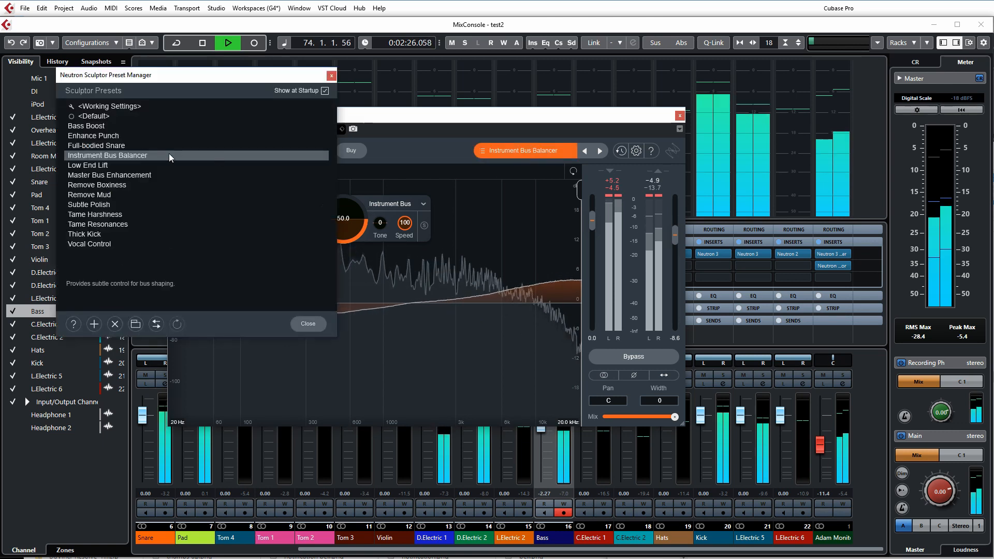
left_click(86, 137)
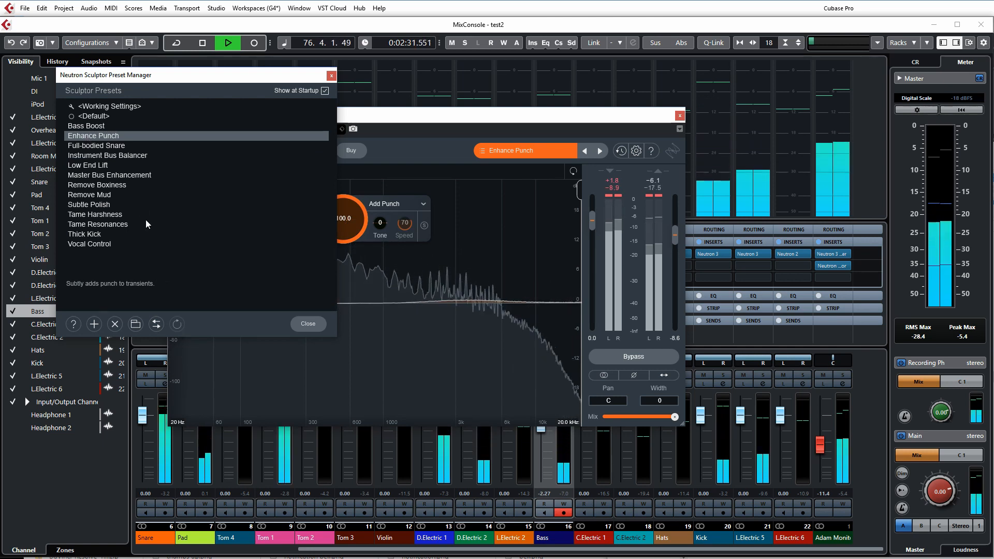
left_click(107, 185)
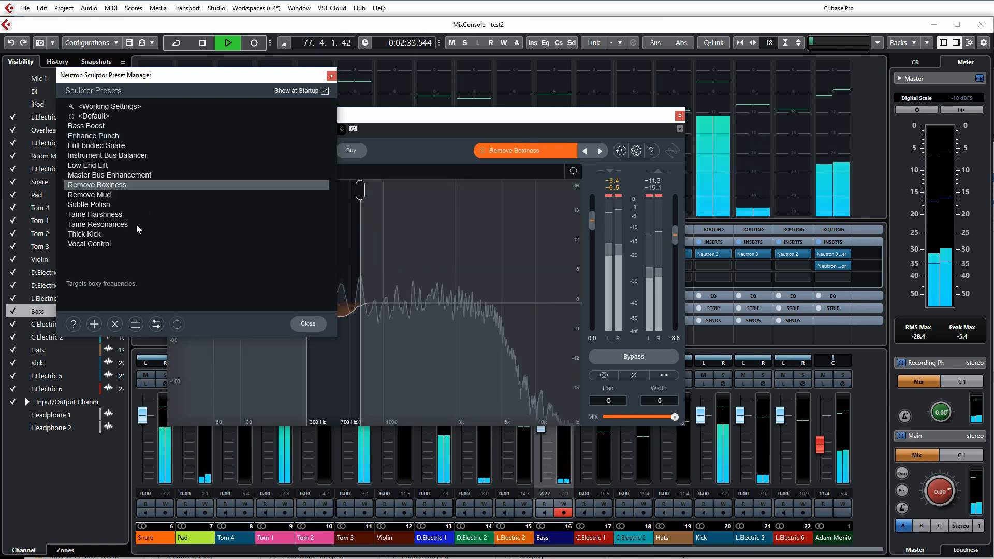
left_click(311, 324)
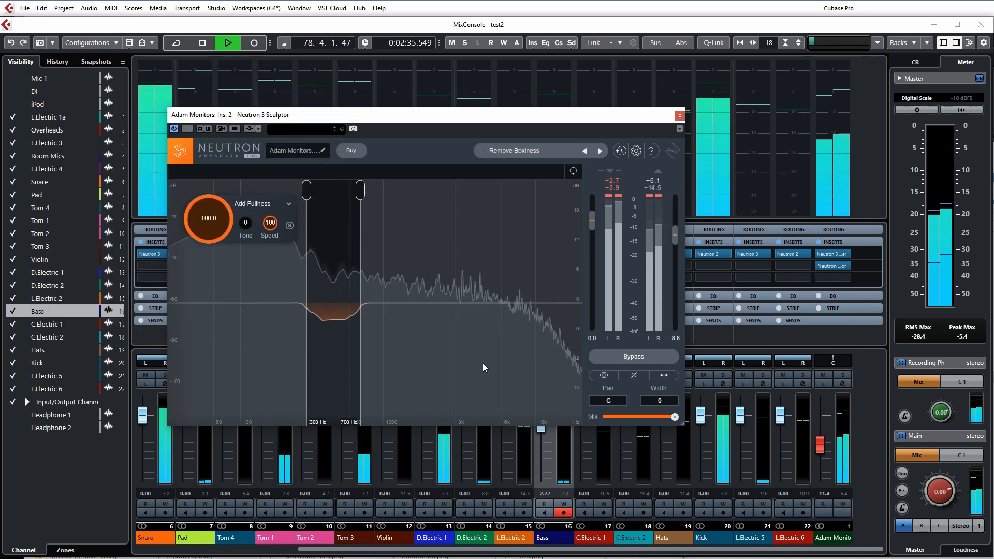
key("space")
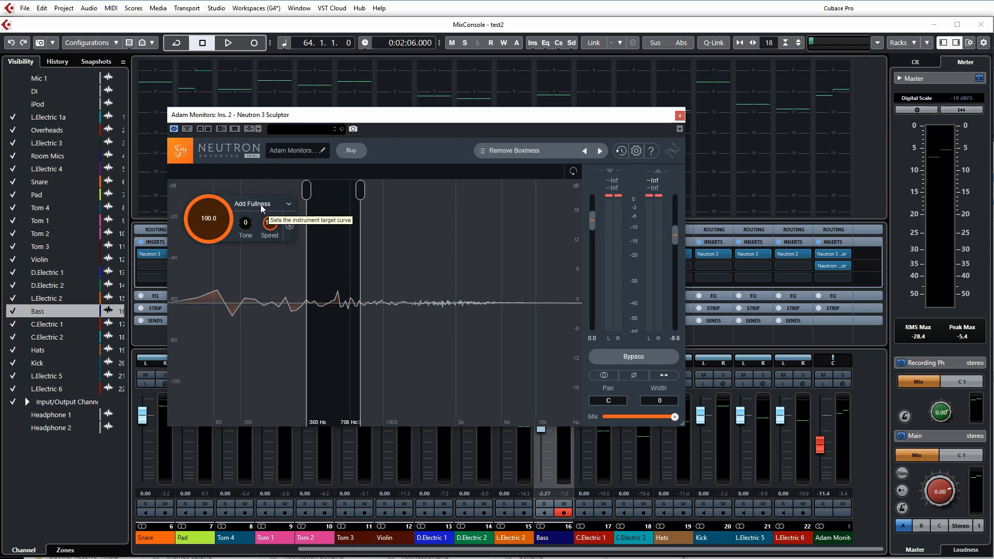
Step: Listen to the mix with Remove Boxiness, briefly soloing Sculptor's 303–708 Hz action region and sweeping the amount back to 100
key("space")
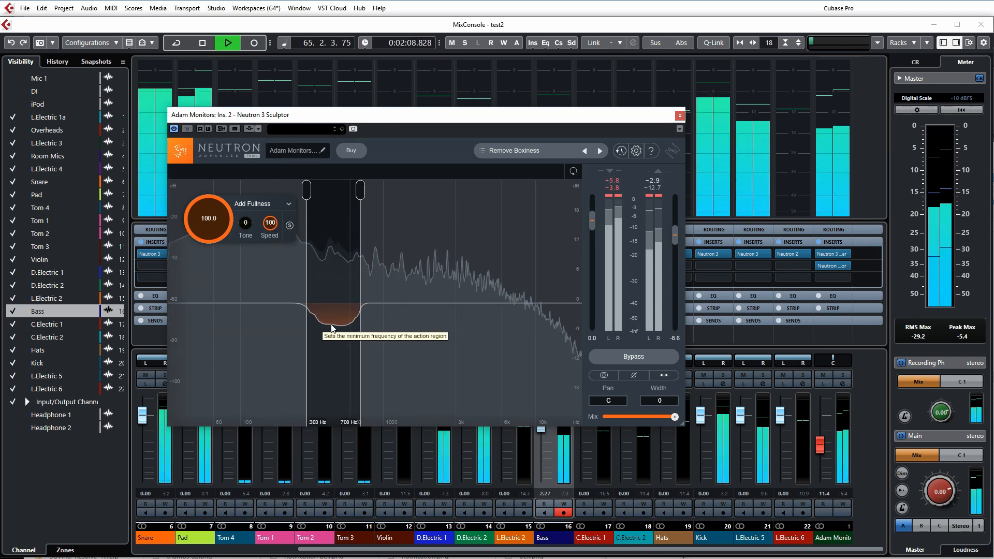
left_click(289, 227)
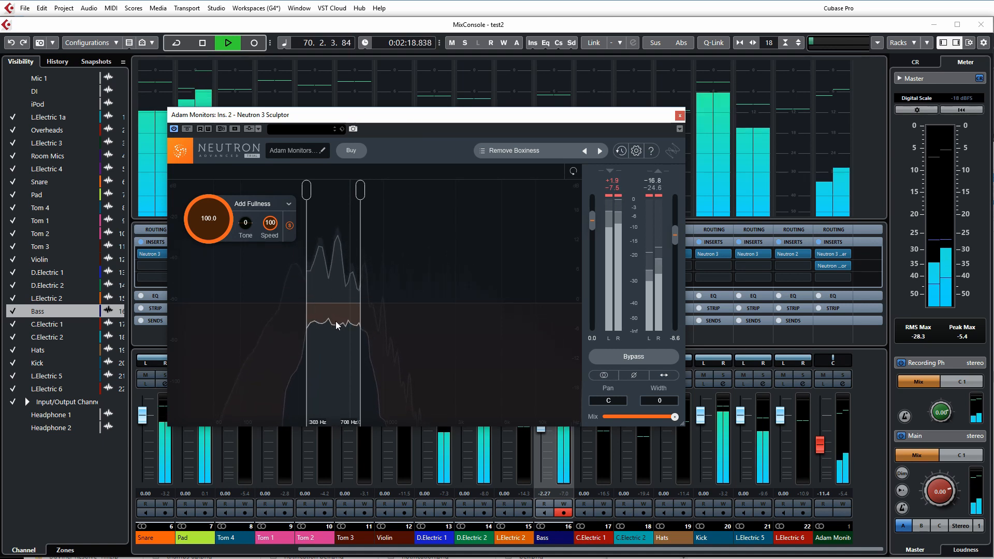
left_click(289, 226)
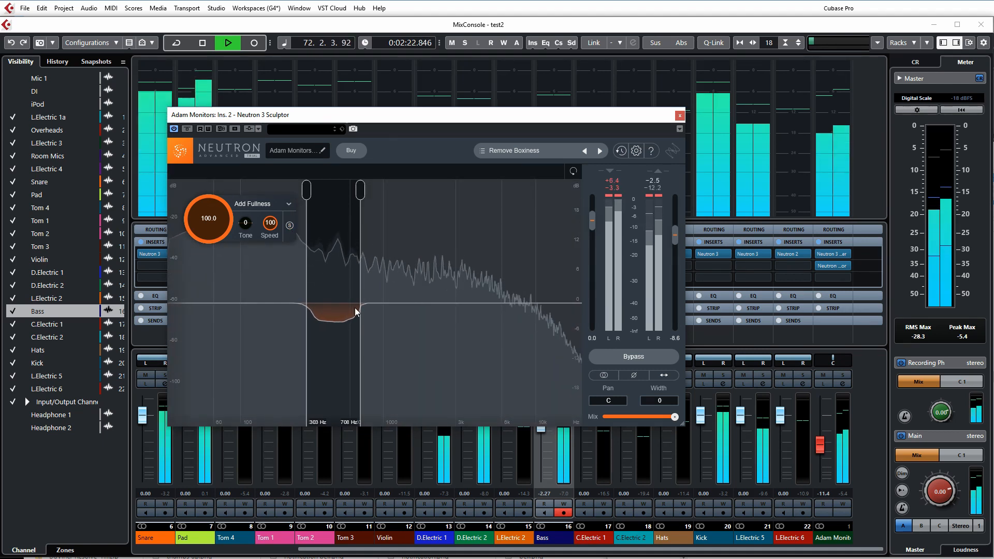
left_click_drag(210, 207, 204, 135)
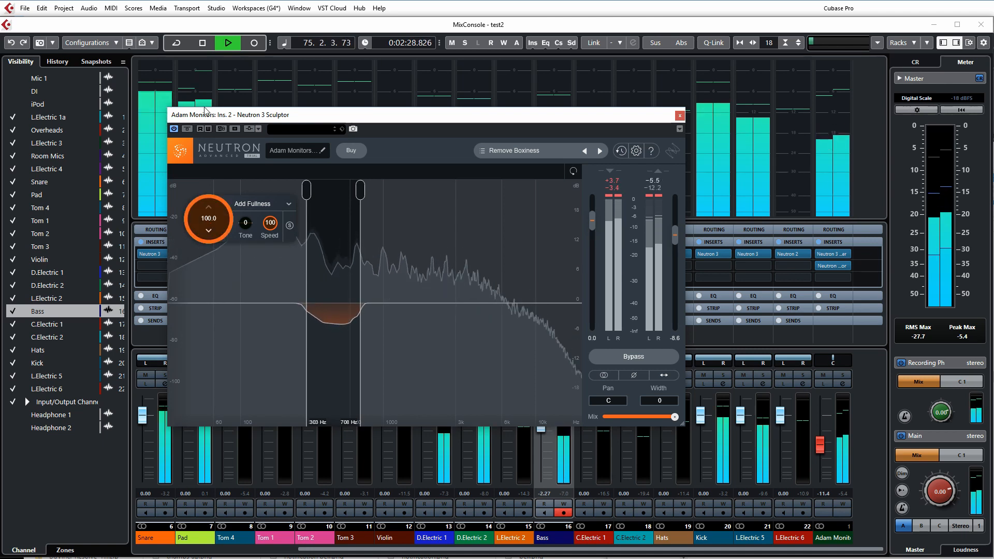
key("space")
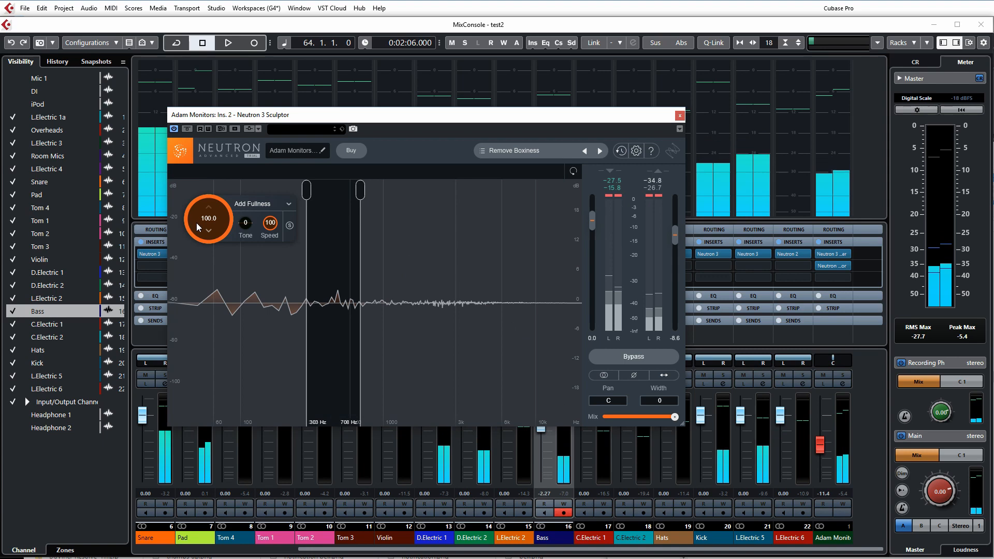